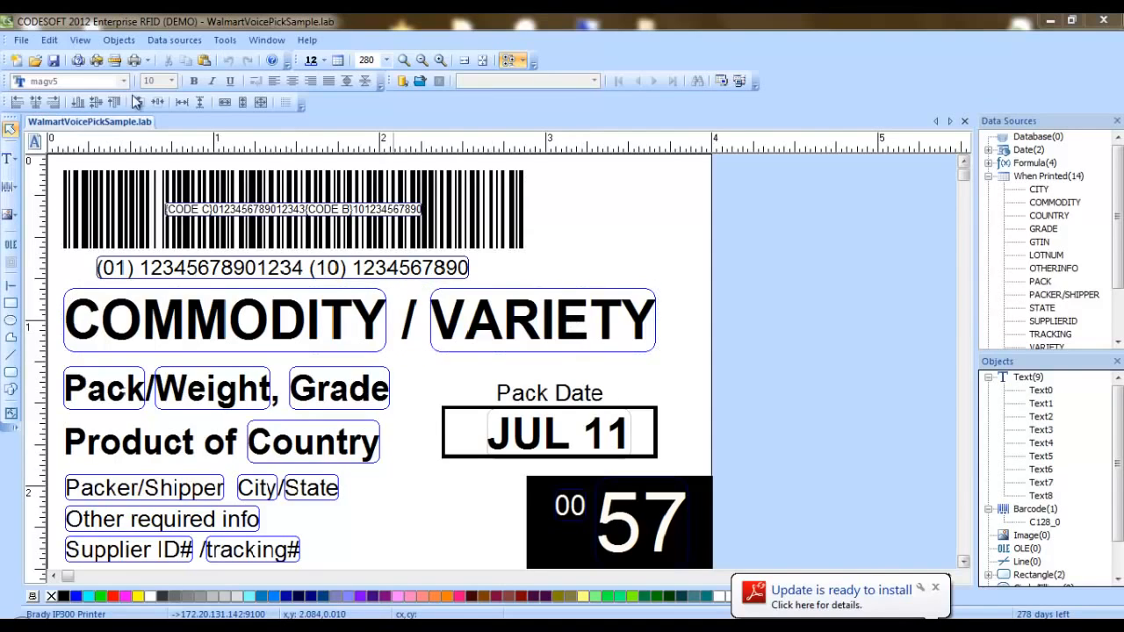
Create a new blank label document that uses the current Brady IP300 printer.
left_click(936, 589)
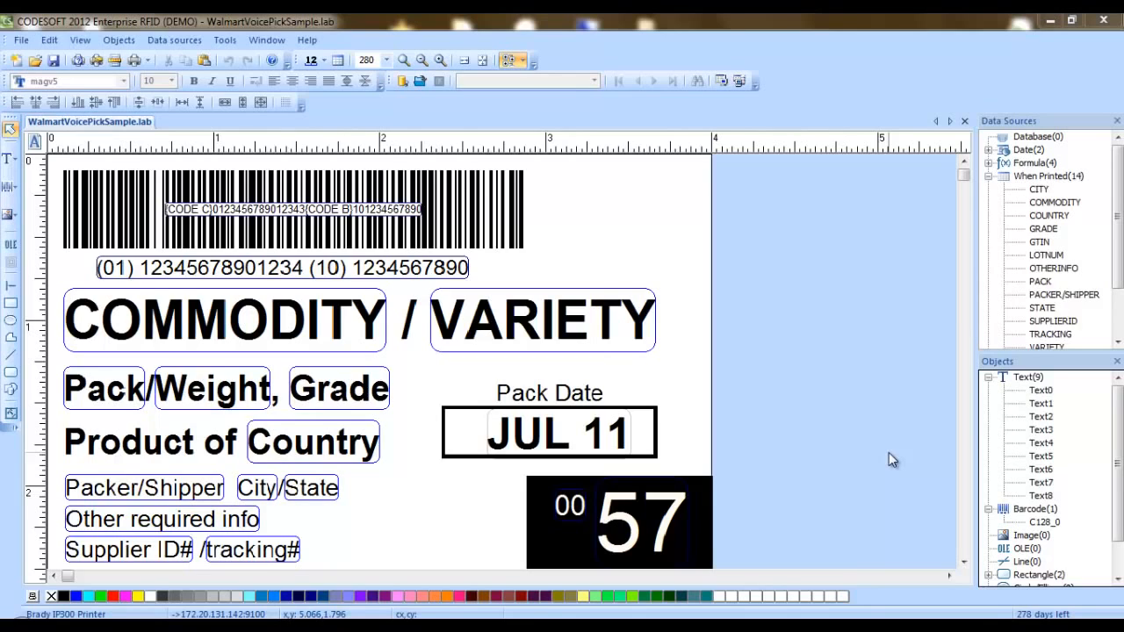
left_click(14, 63)
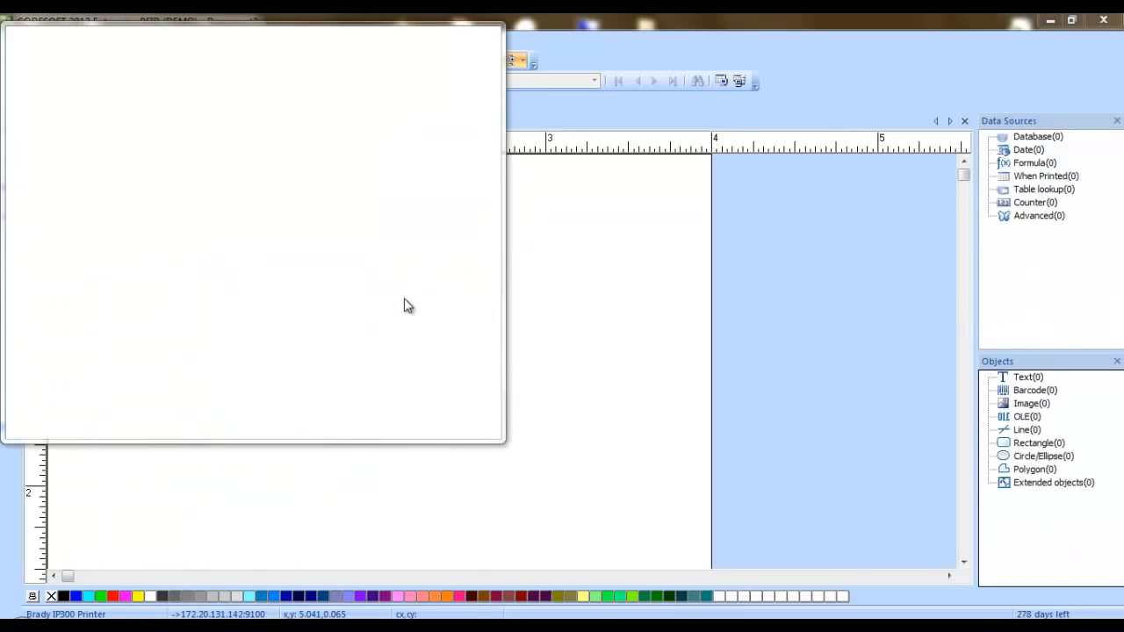
left_click(401, 277)
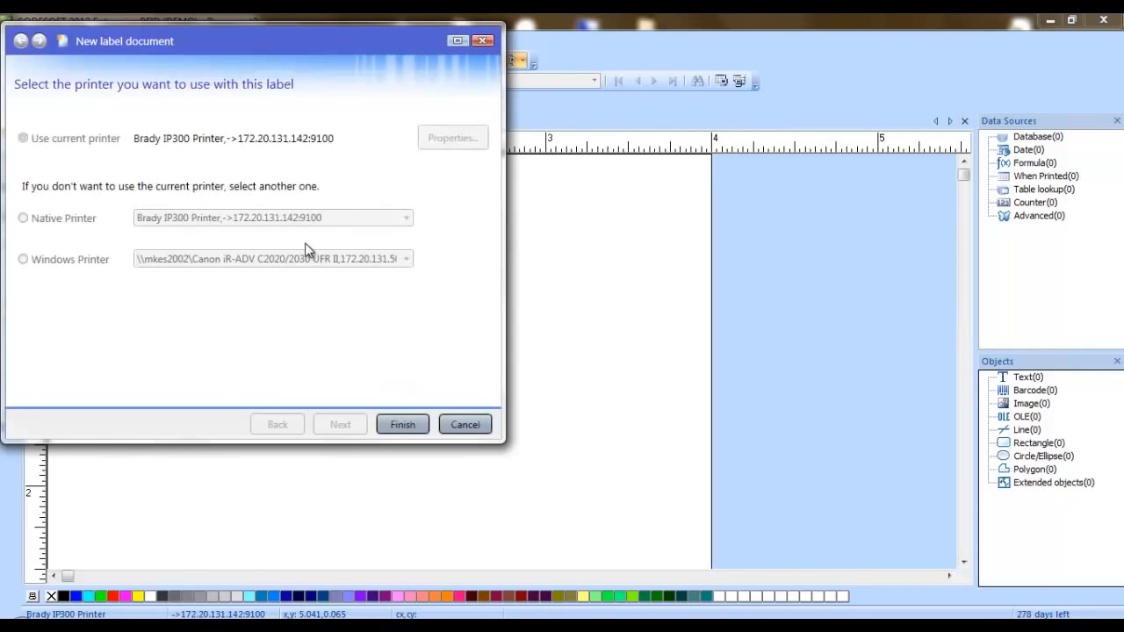
left_click(407, 425)
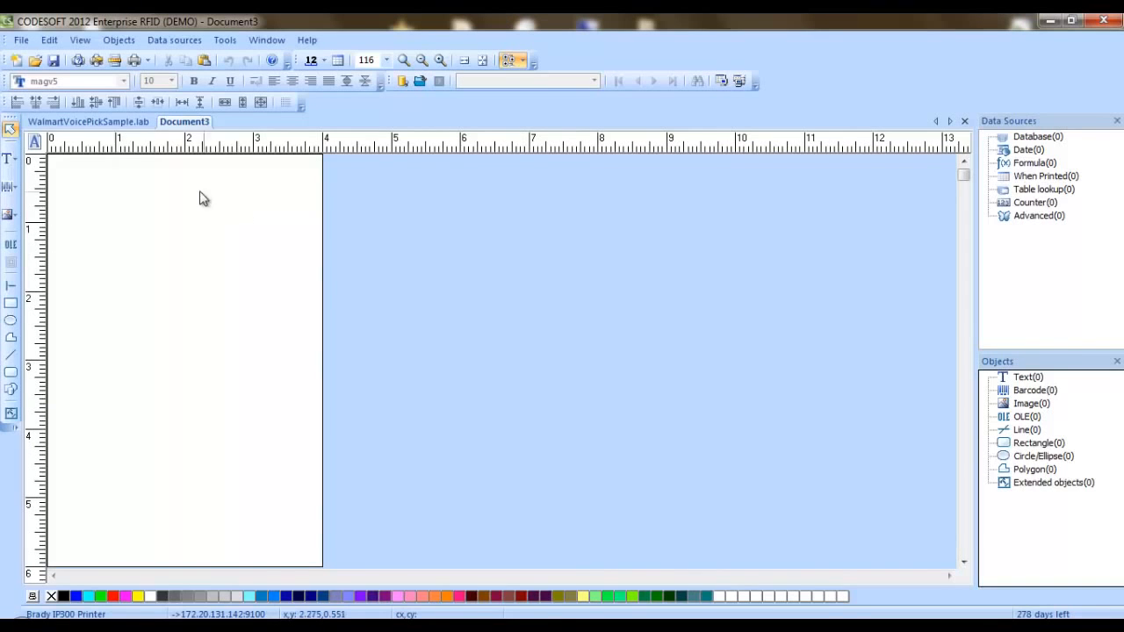
left_click(35, 141)
left_click(35, 142)
left_click(35, 142)
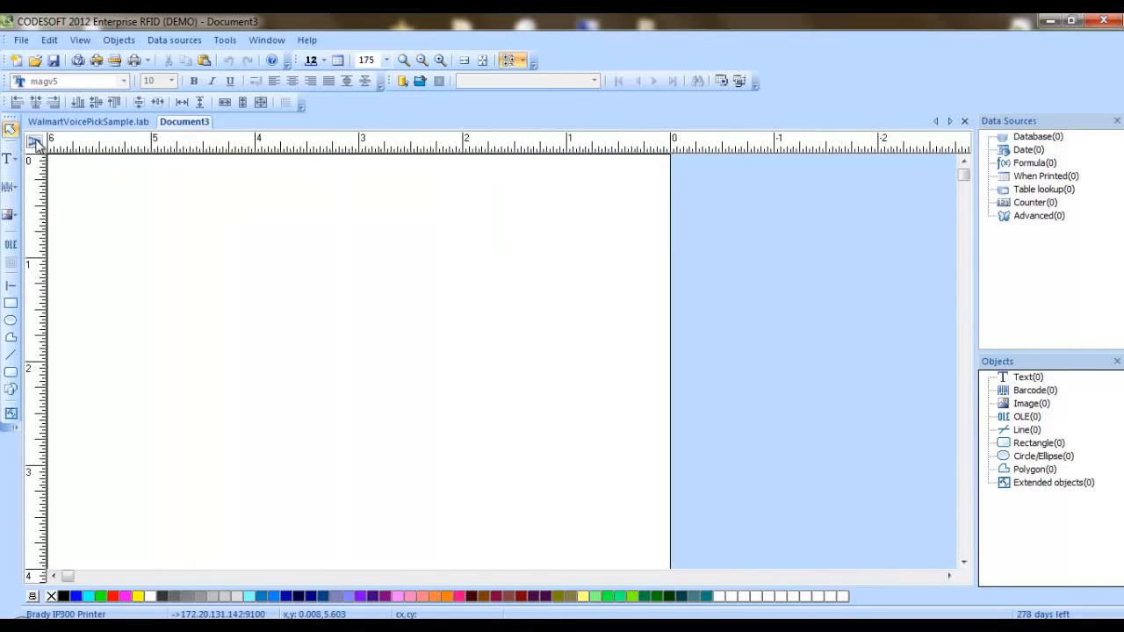
left_click(35, 141)
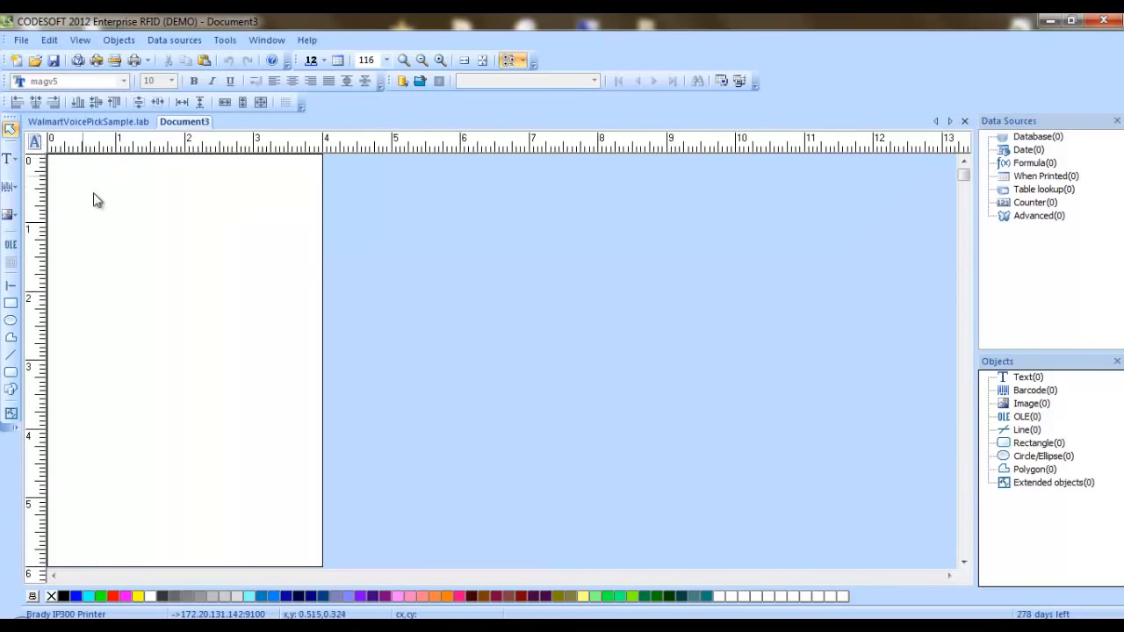
left_click(440, 61)
left_click(440, 62)
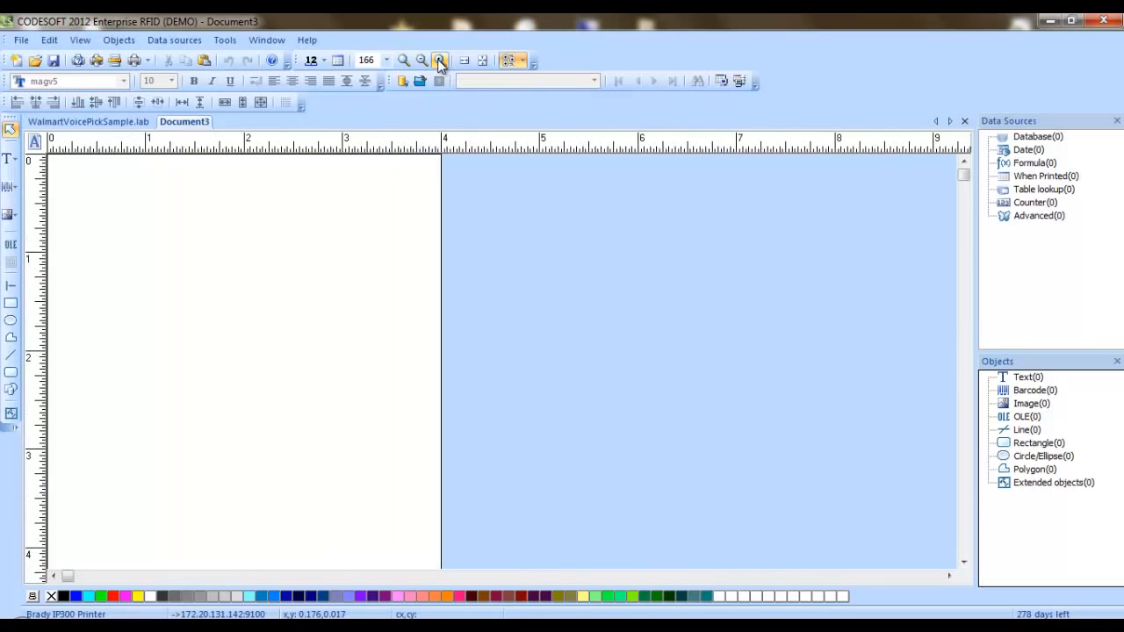
left_click(440, 62)
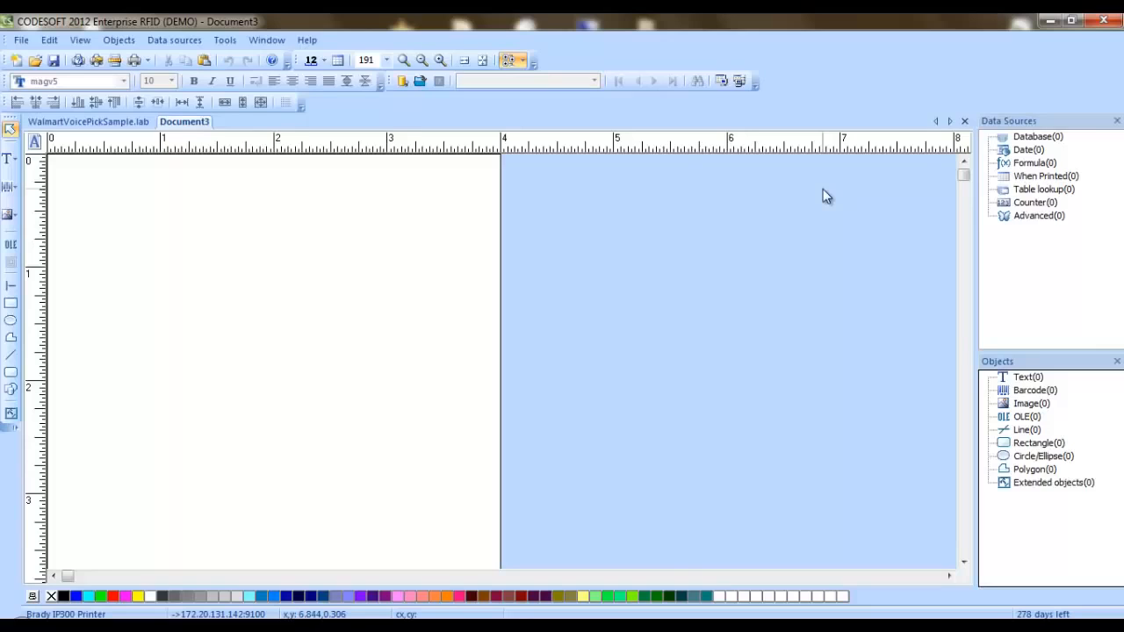
right_click(1029, 179)
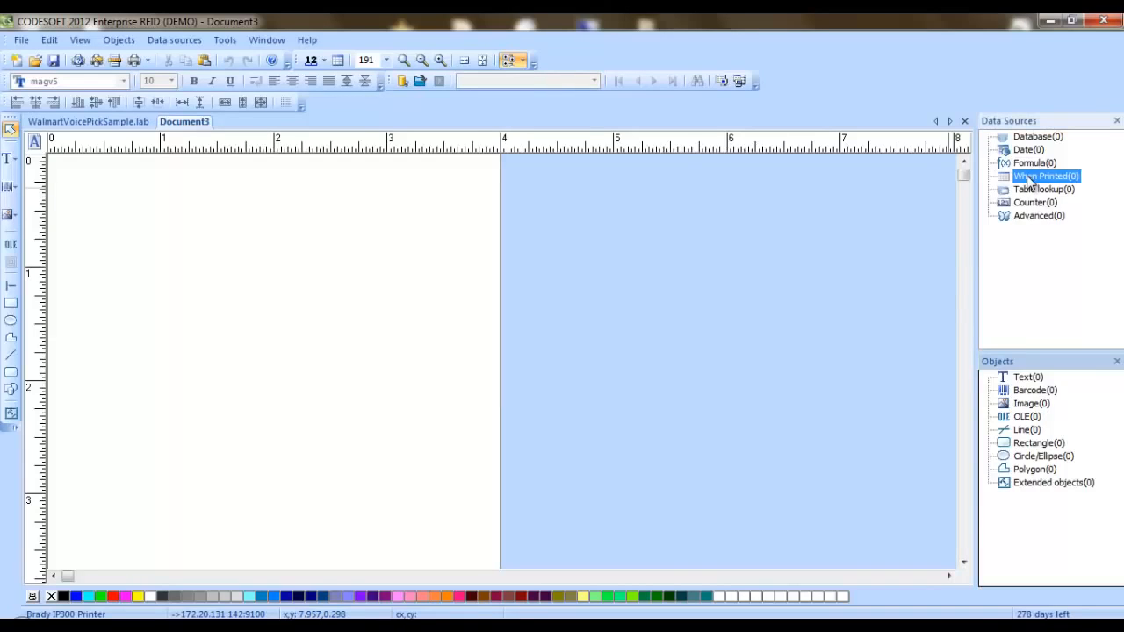
left_click(1024, 186)
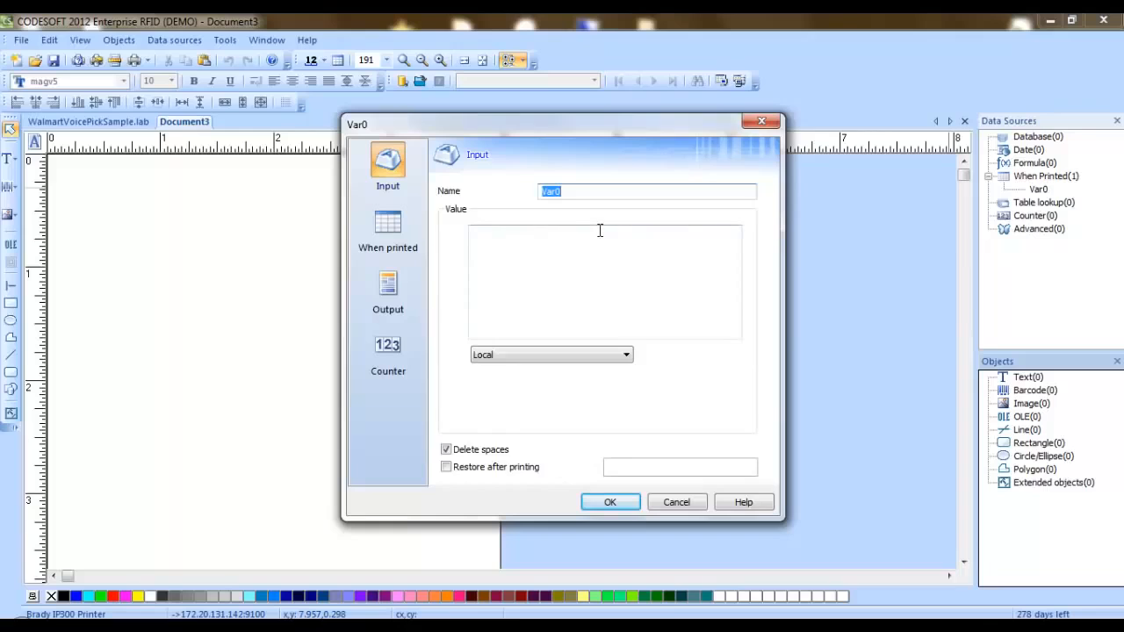
type("GTIN")
left_click(566, 255)
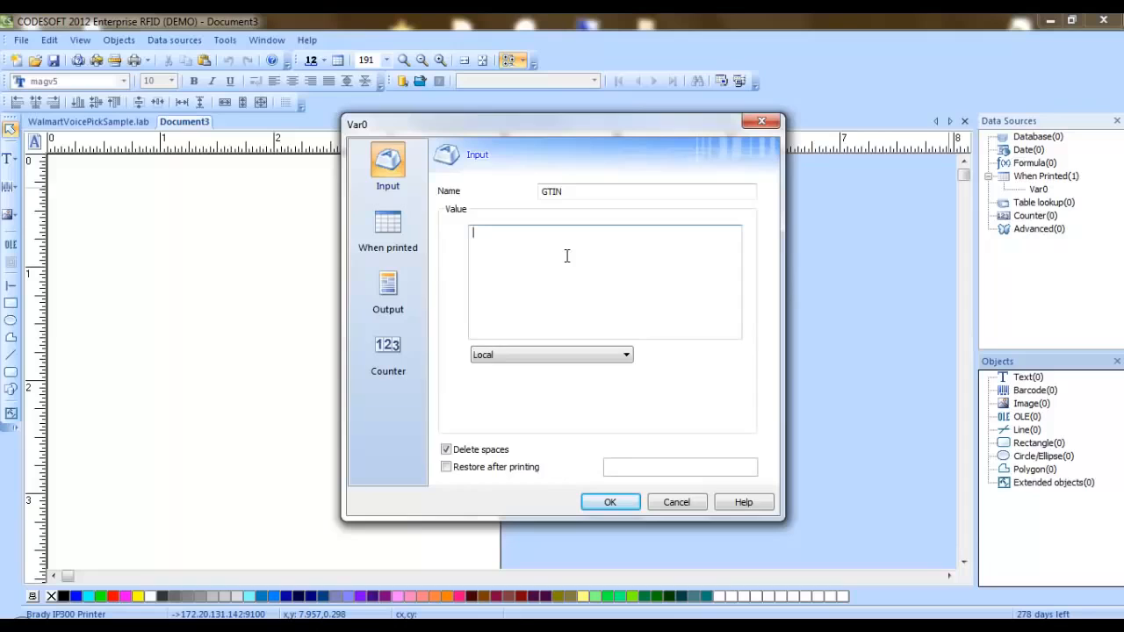
type("12345678901234")
key("BackSpace")
left_click(609, 501)
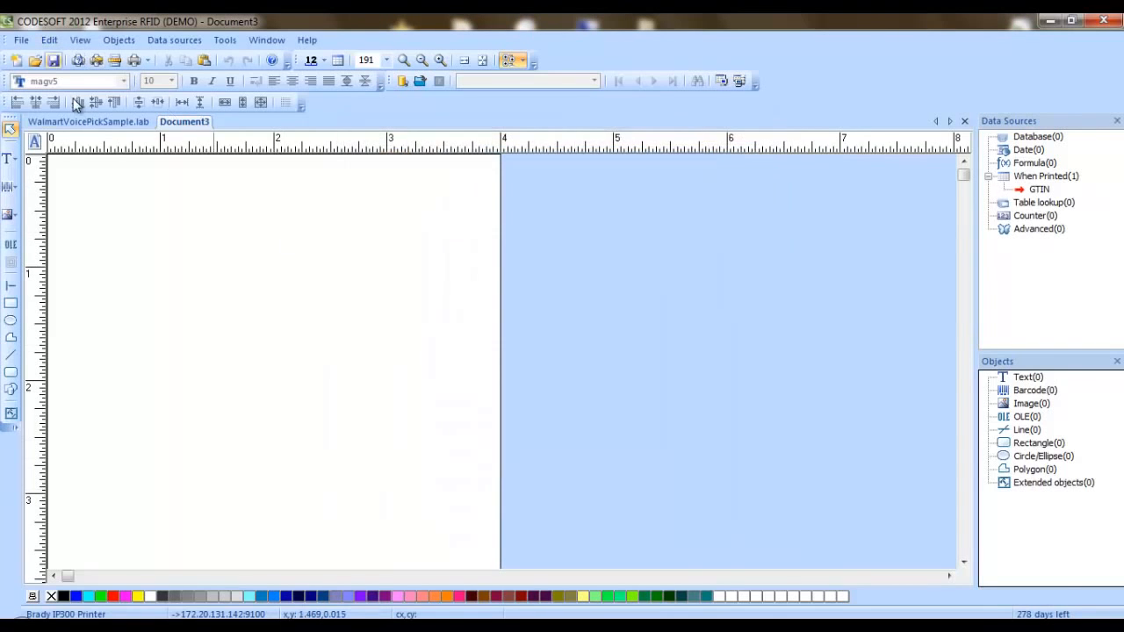
Copy the value of the GTIN variable from the WalmartVoicePickSample label, leaving that variable's settings unchanged.
left_click(87, 121)
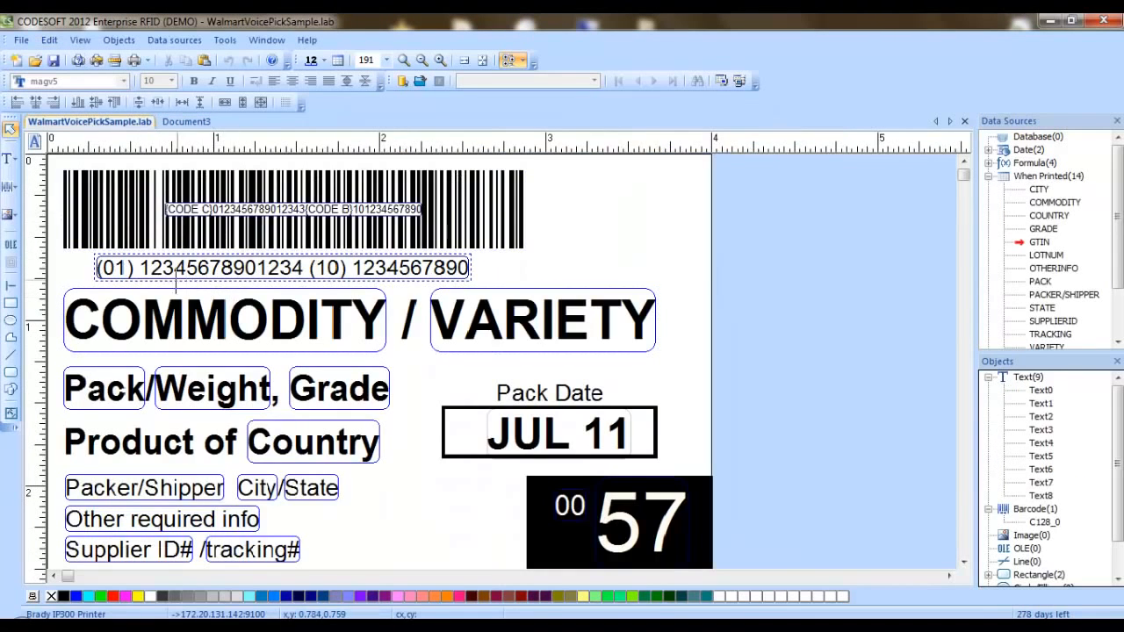
left_click(148, 278)
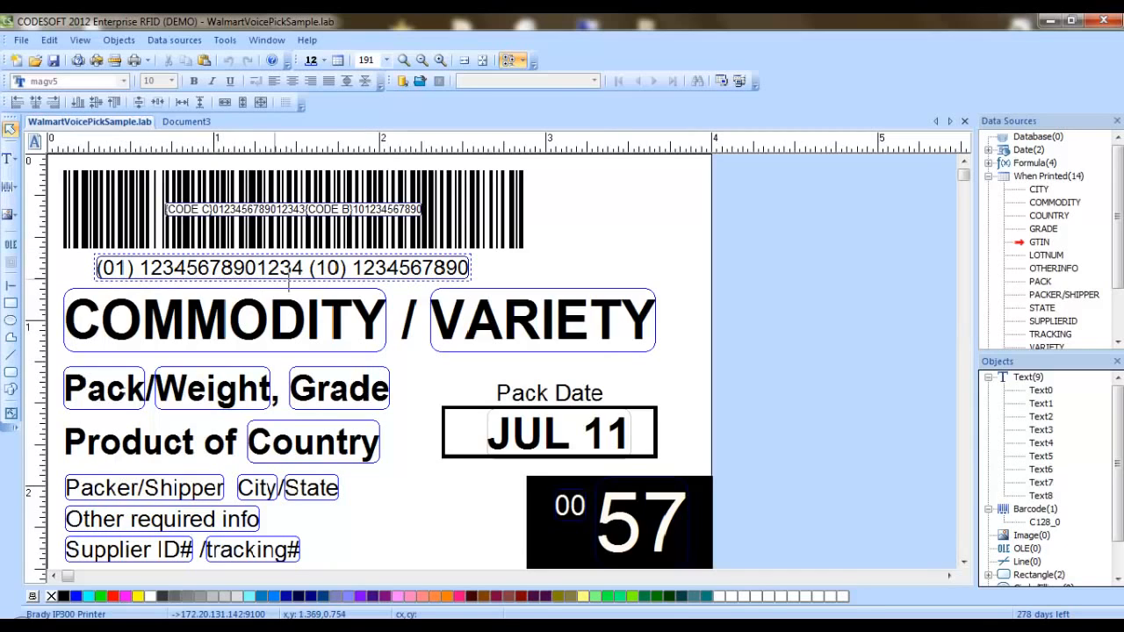
left_click(179, 123)
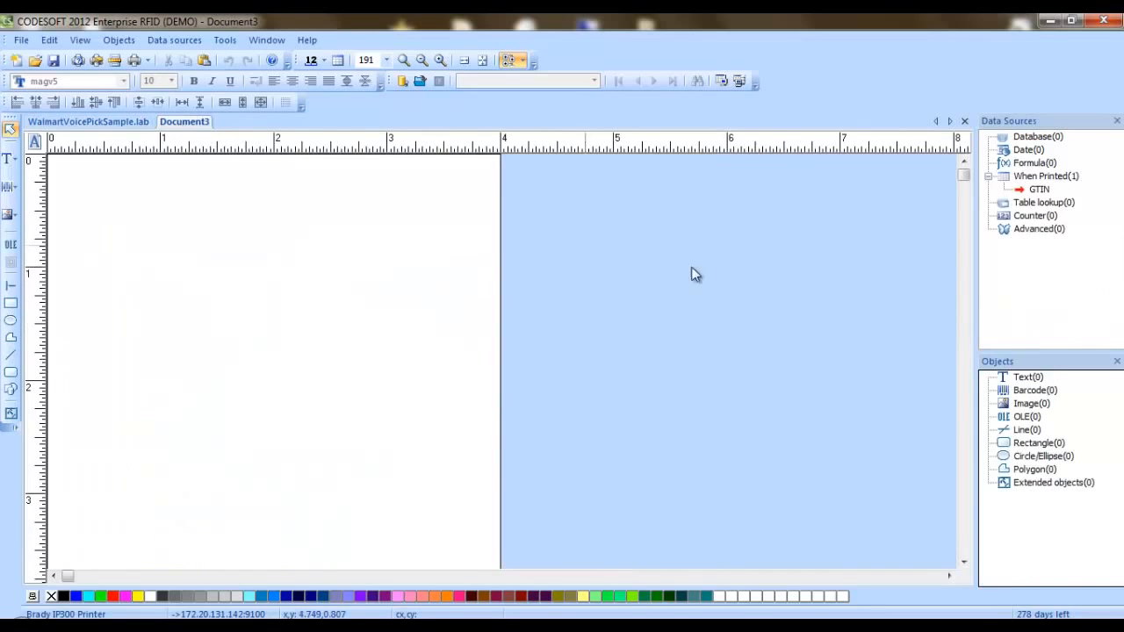
left_click(121, 128)
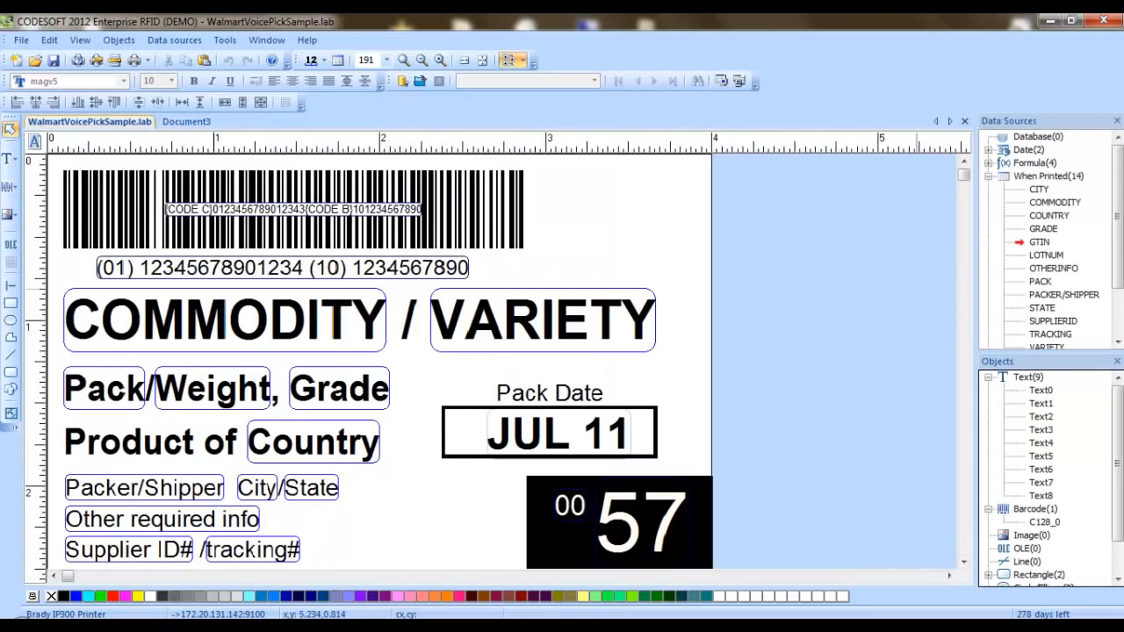
double_click(1038, 244)
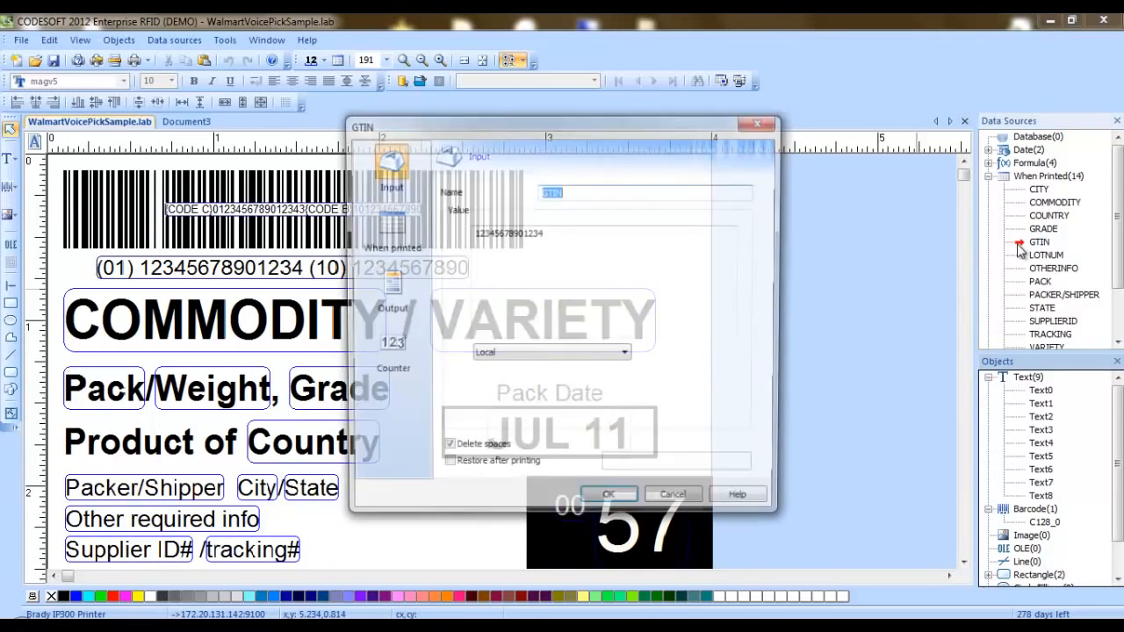
left_click_drag(549, 235, 439, 247)
key("ctrl+c")
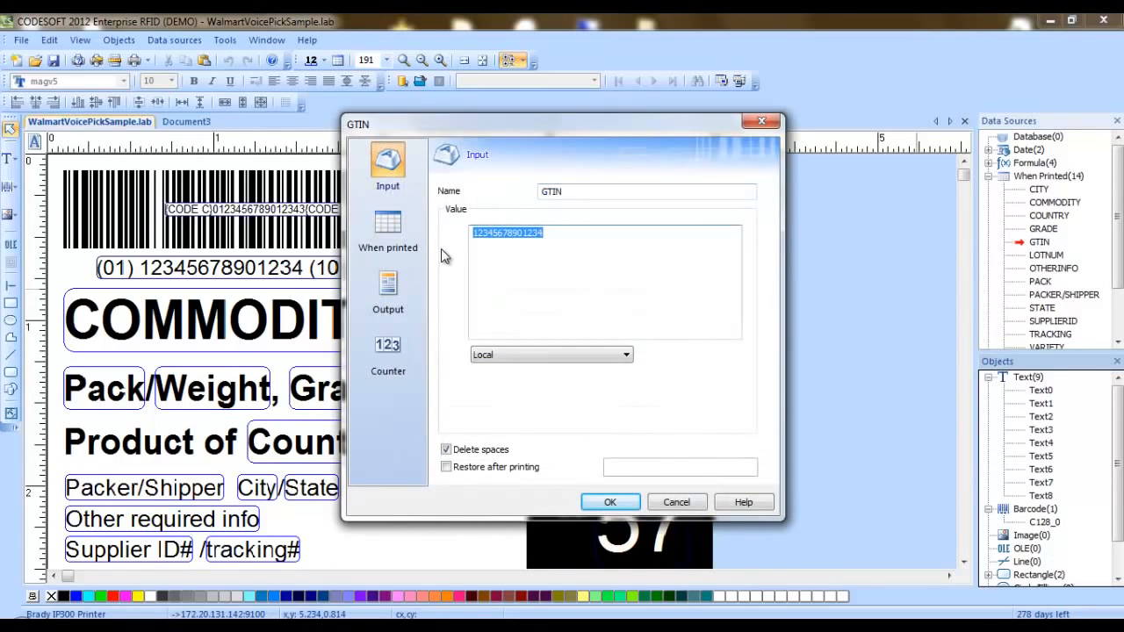
left_click(674, 502)
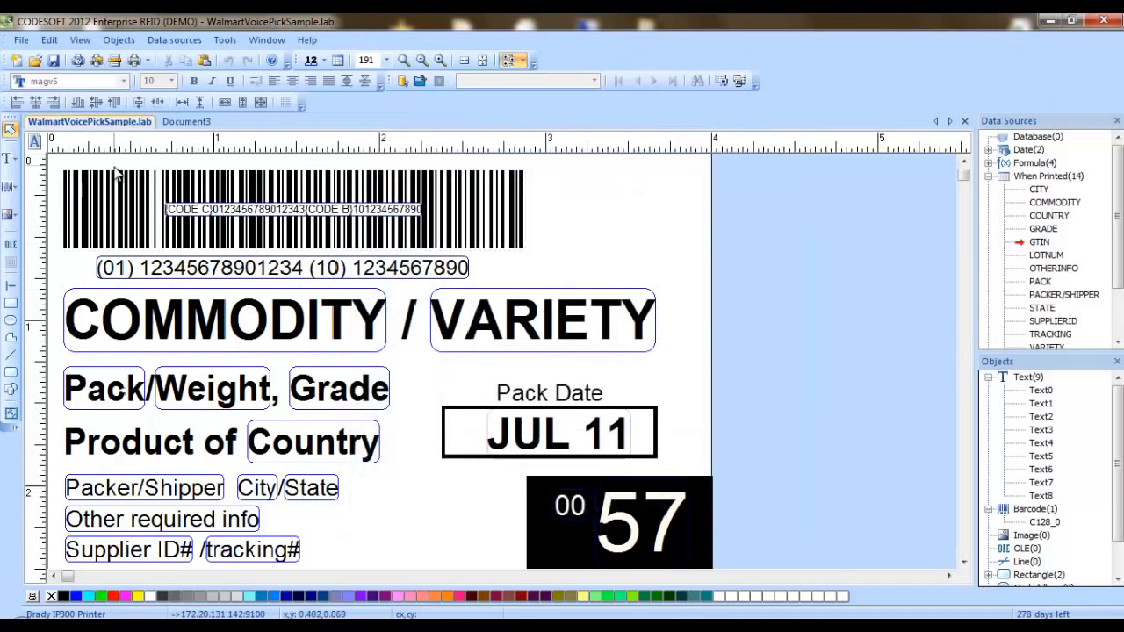
left_click(186, 121)
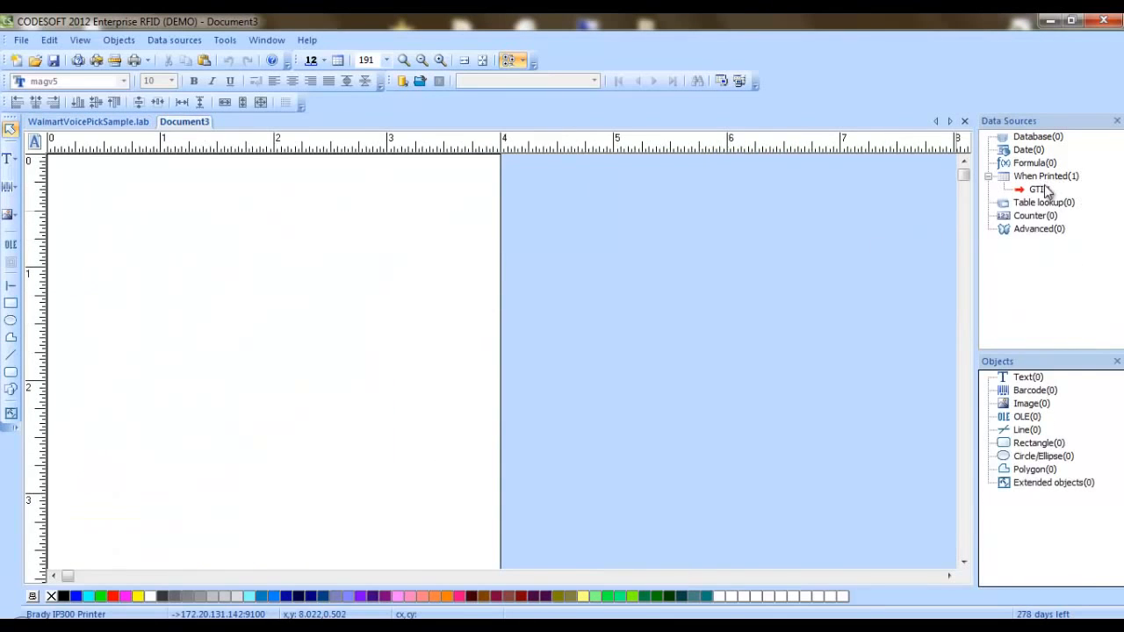
double_click(1038, 188)
key("Tab")
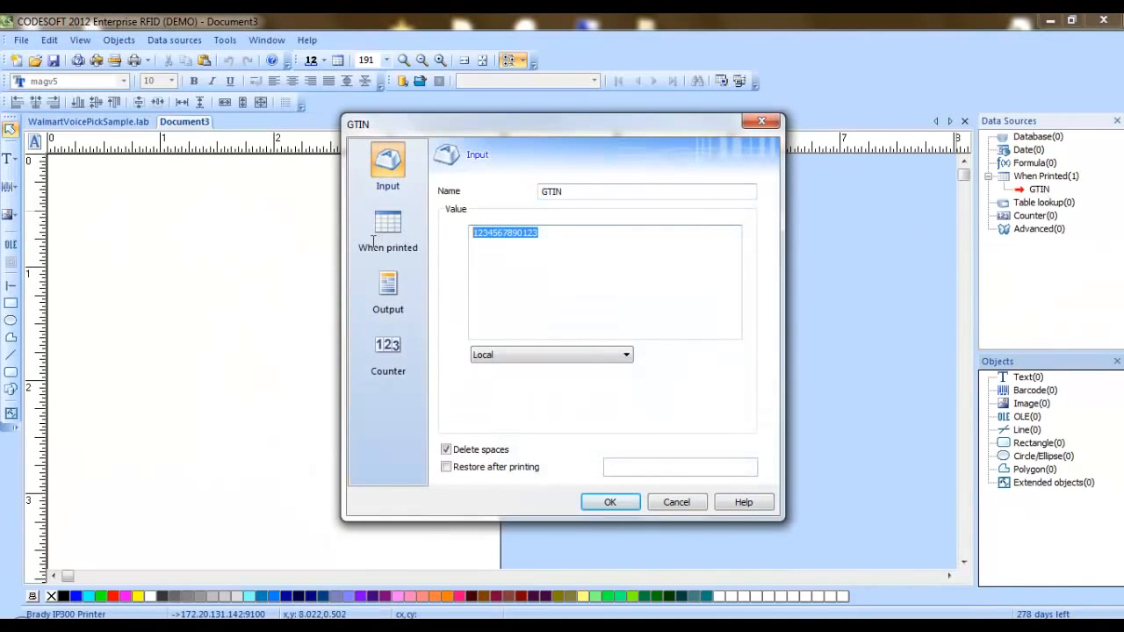
key("ctrl+v")
left_click(610, 503)
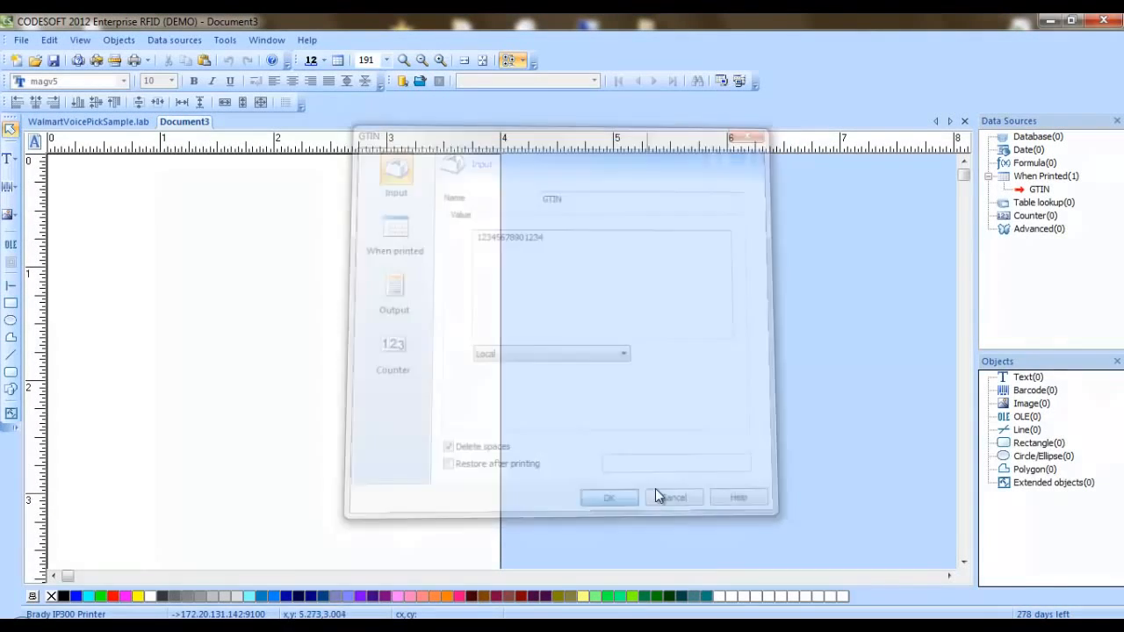
Add a second When Printed variable named LOT with the value 1234 to the new label.
right_click(1033, 175)
left_click(1020, 186)
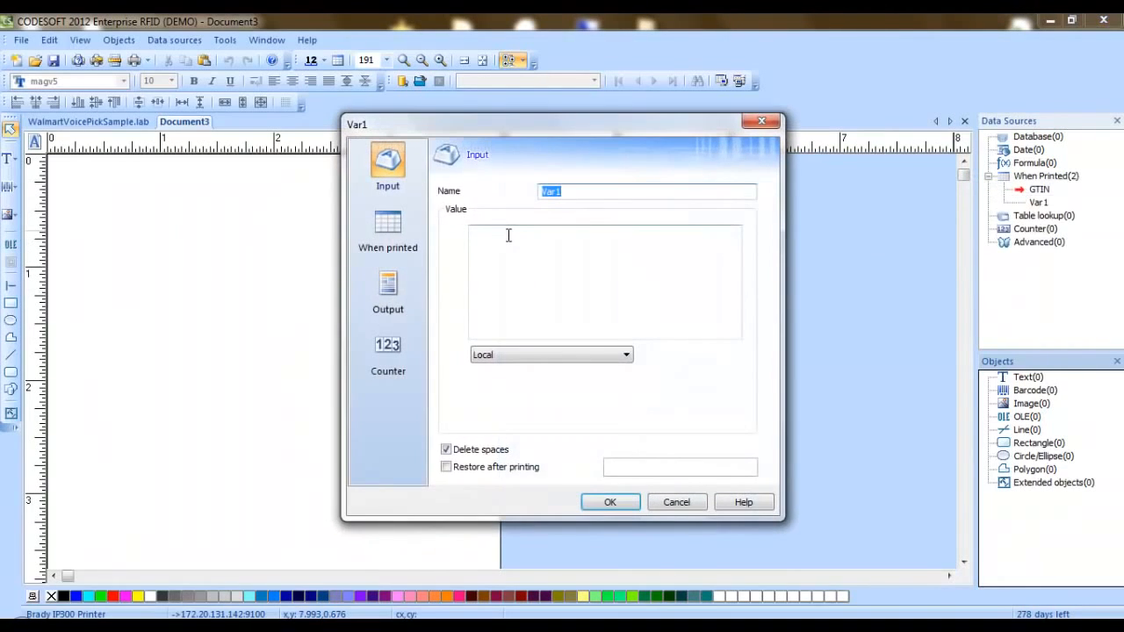
type("LOT")
left_click(516, 256)
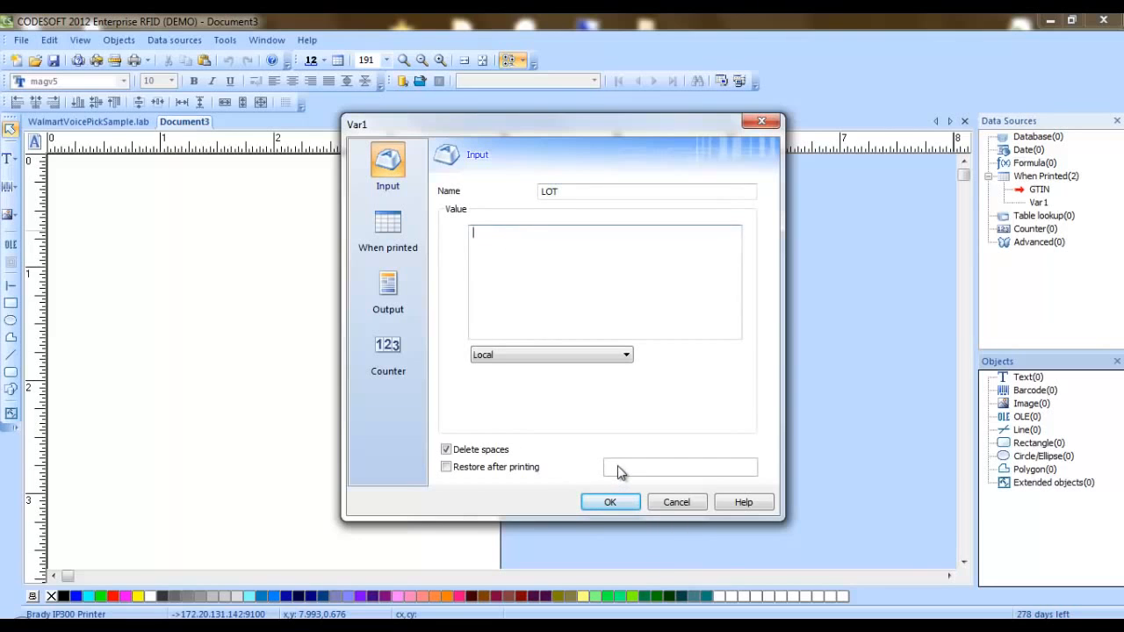
type("1234")
left_click(597, 508)
left_click(89, 121)
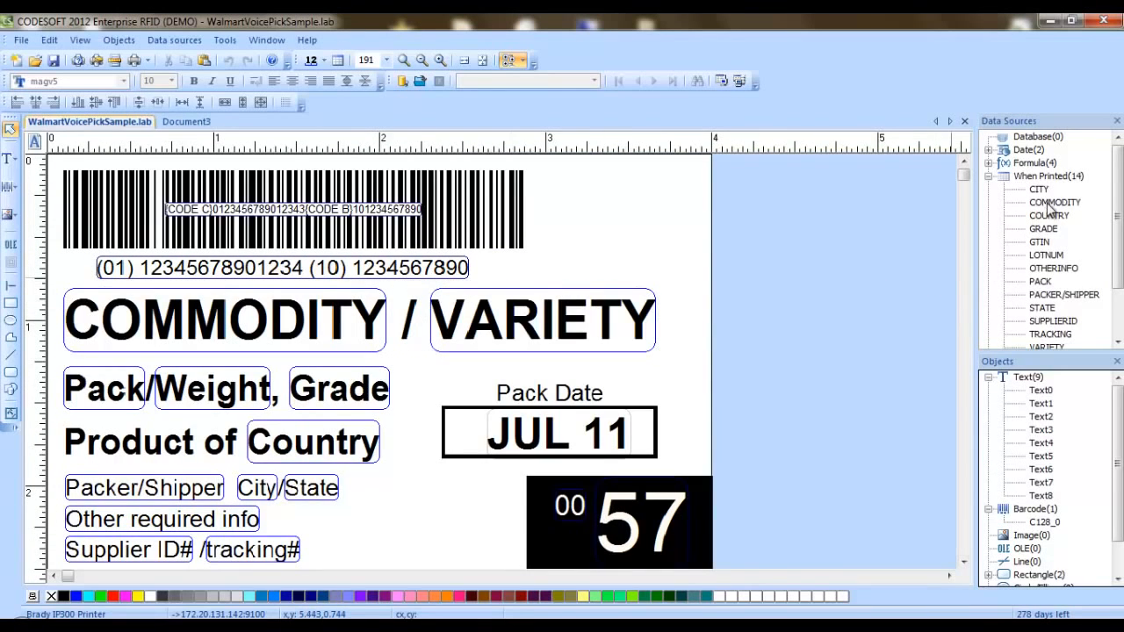
double_click(1020, 255)
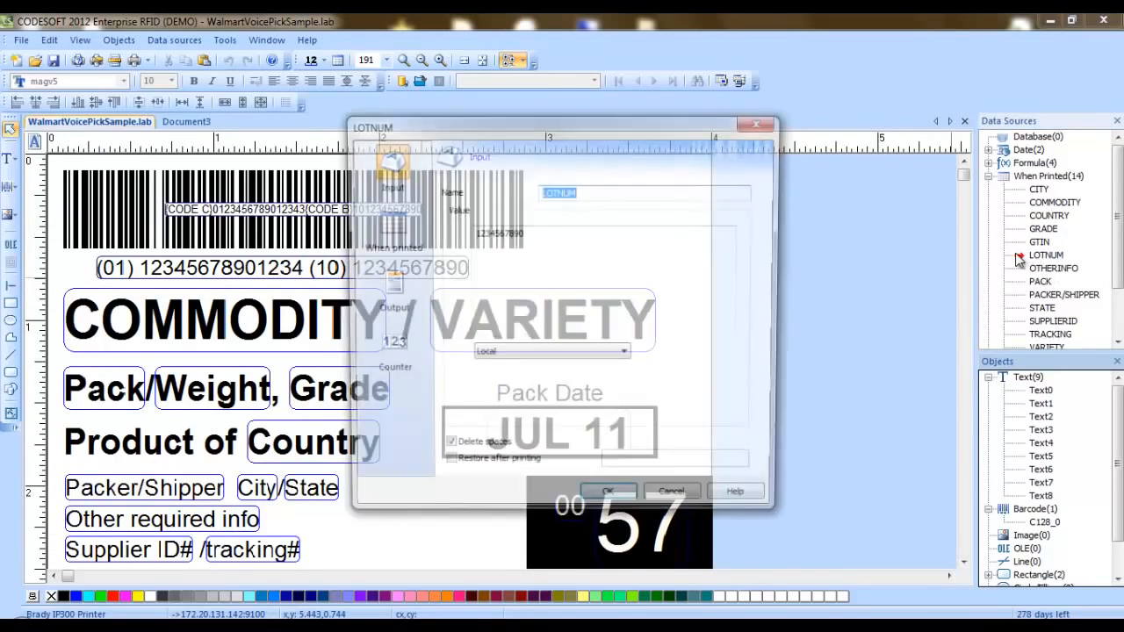
double_click(539, 233)
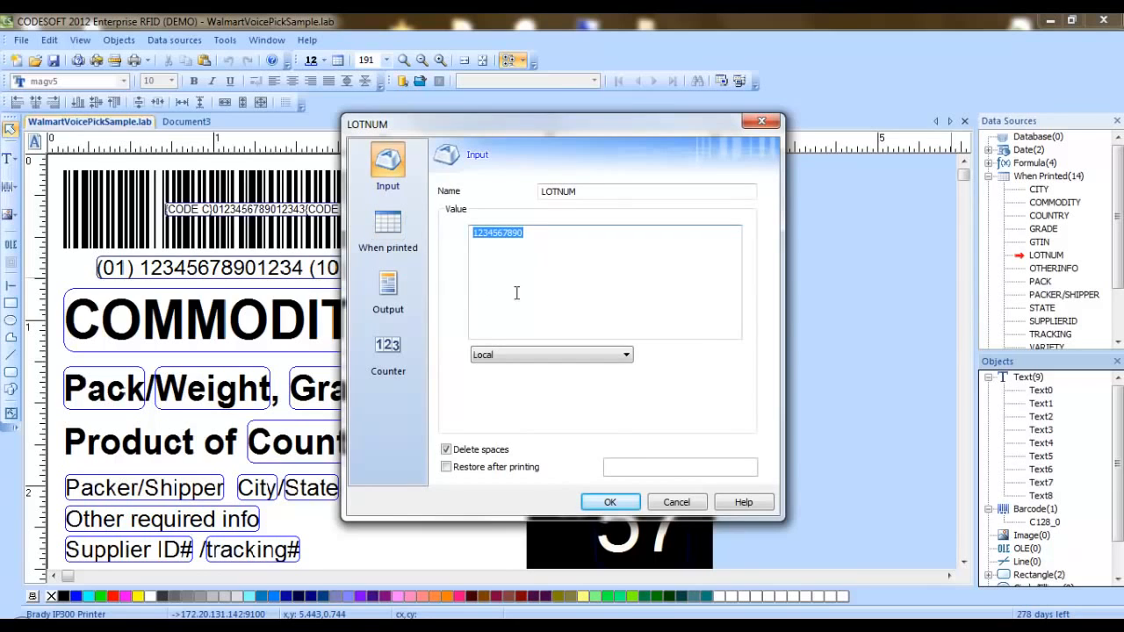
left_click(612, 502)
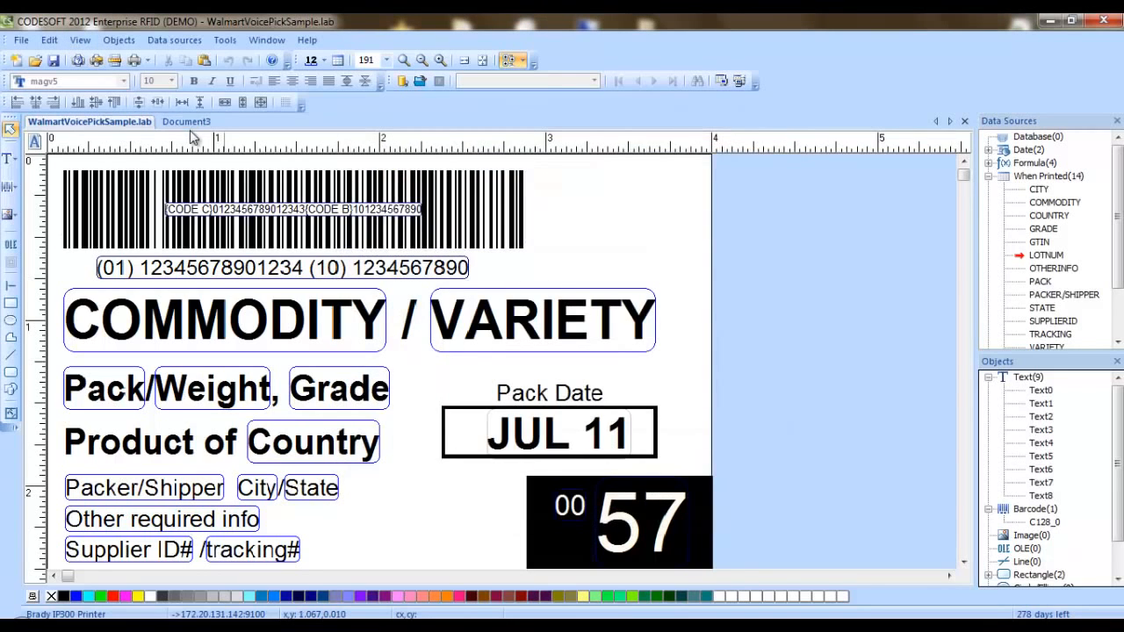
left_click(187, 126)
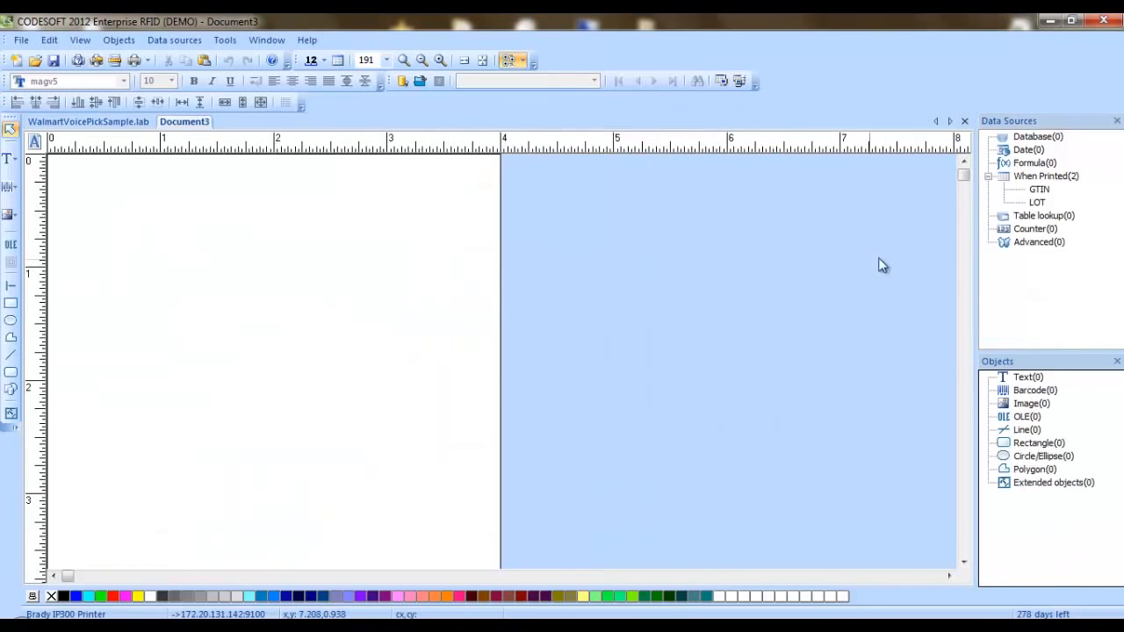
double_click(1036, 203)
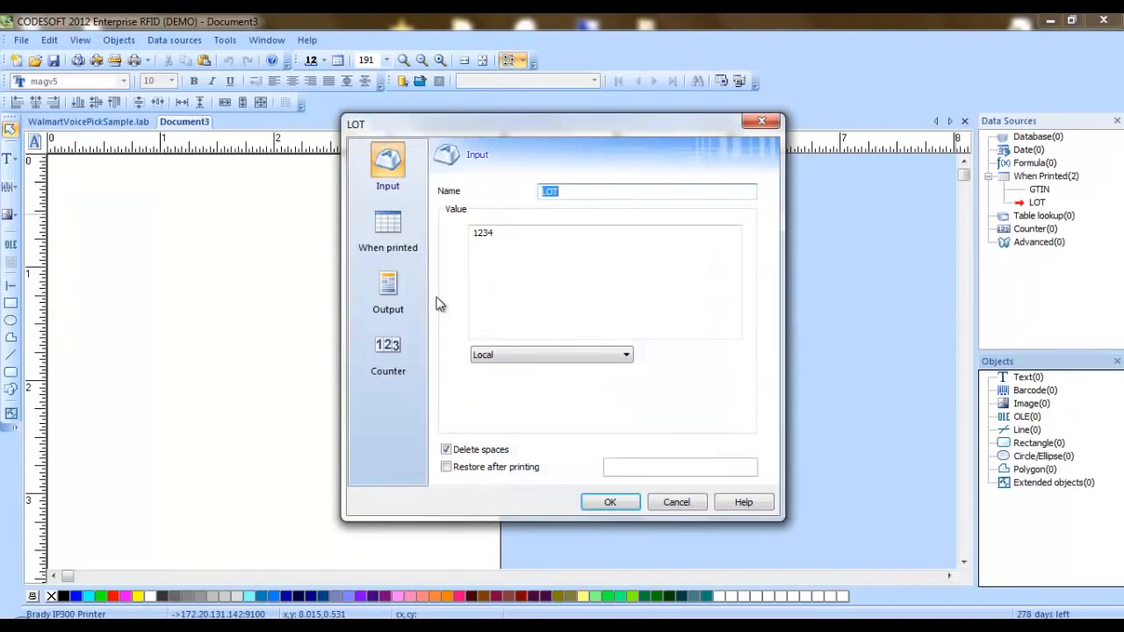
key("Tab")
type("1234567890")
left_click(612, 502)
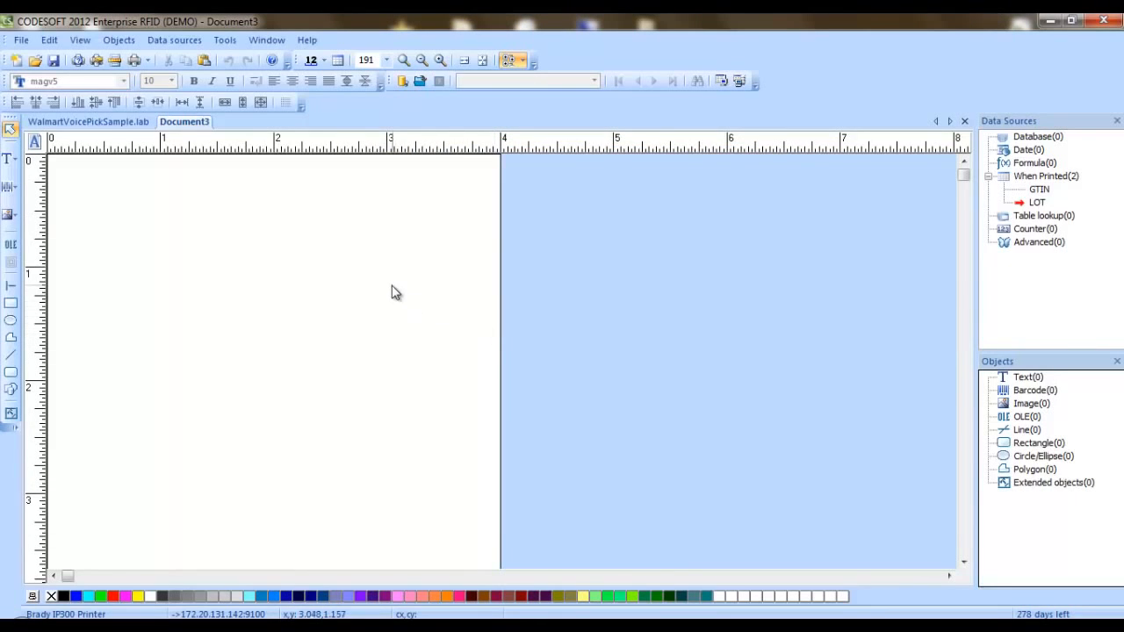
Examine the date format of the VoicePickDate variable in the WalmartVoicePickSample label, then close its settings without changes.
left_click(108, 121)
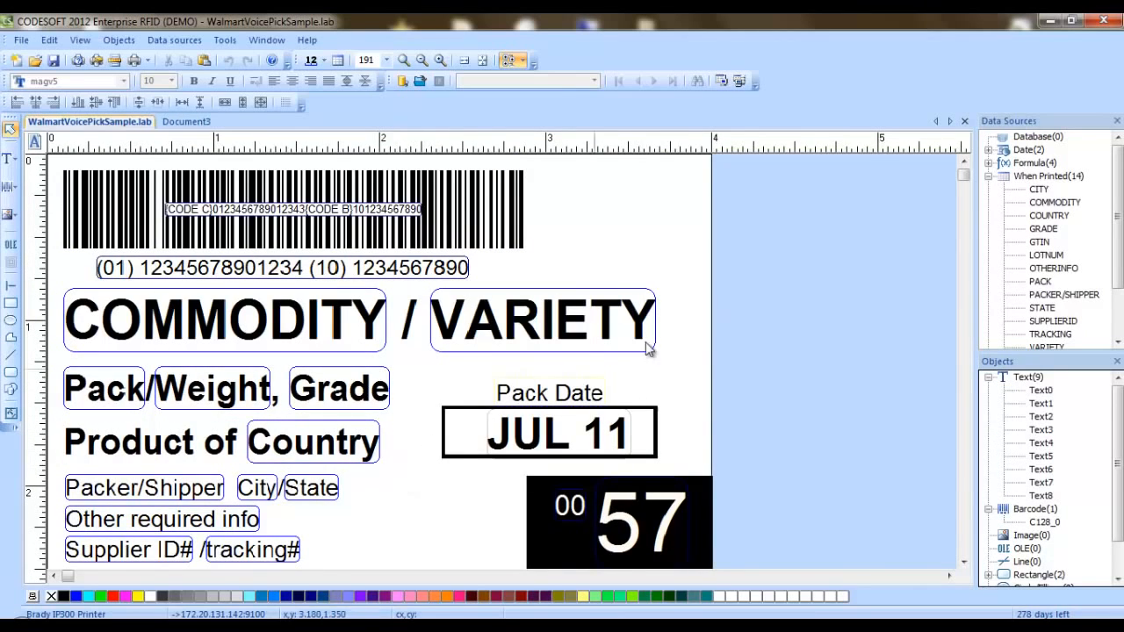
left_click(989, 163)
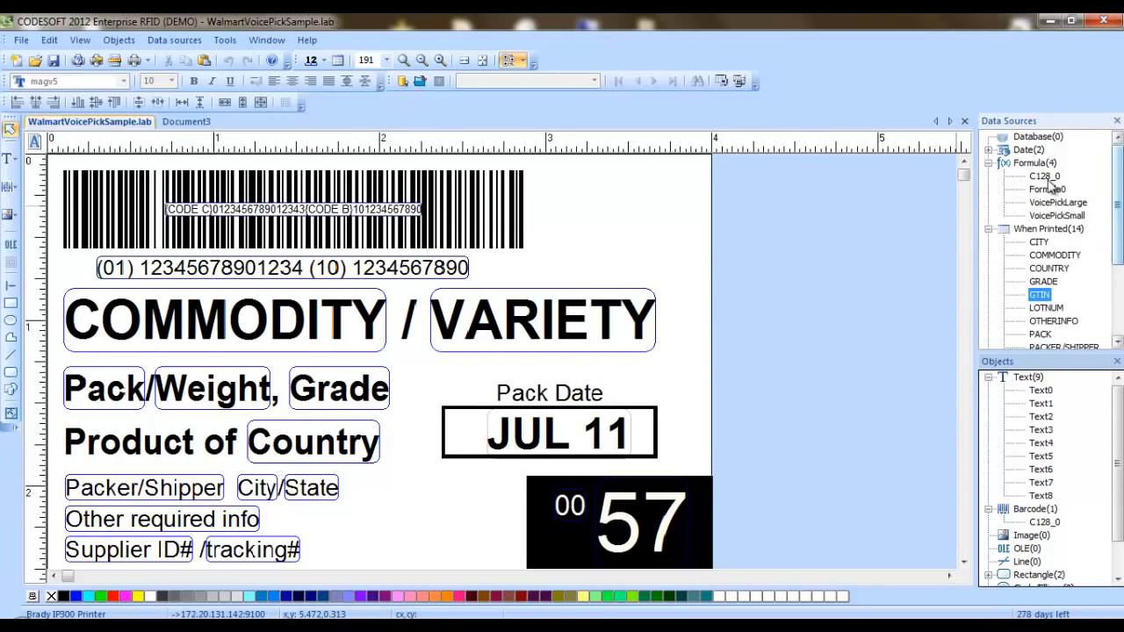
left_click(989, 150)
double_click(1053, 176)
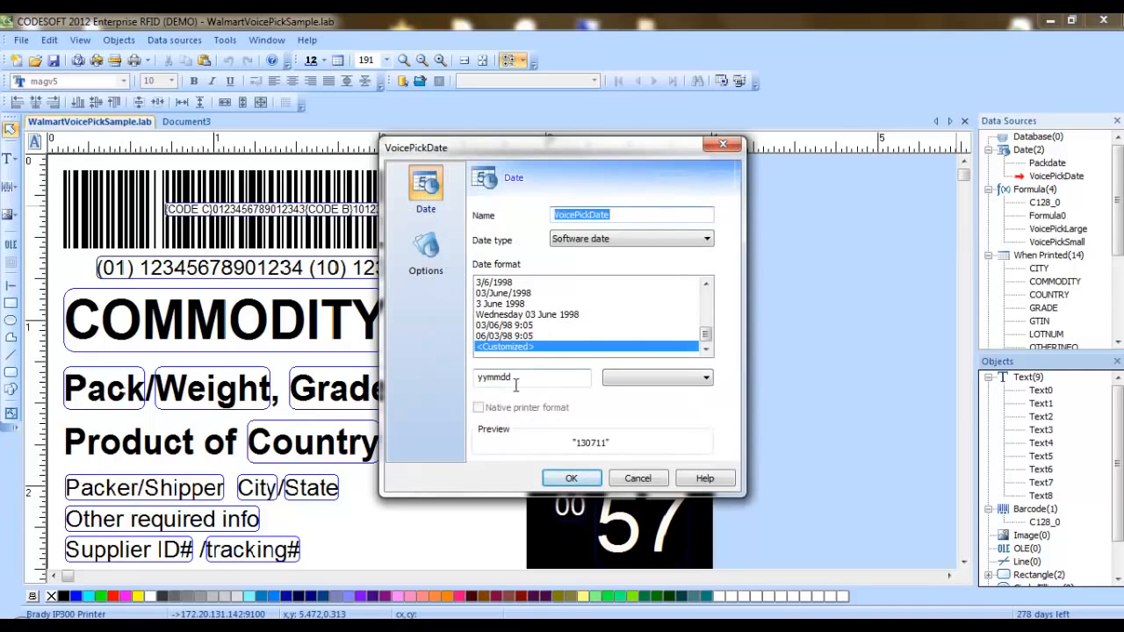
left_click(638, 477)
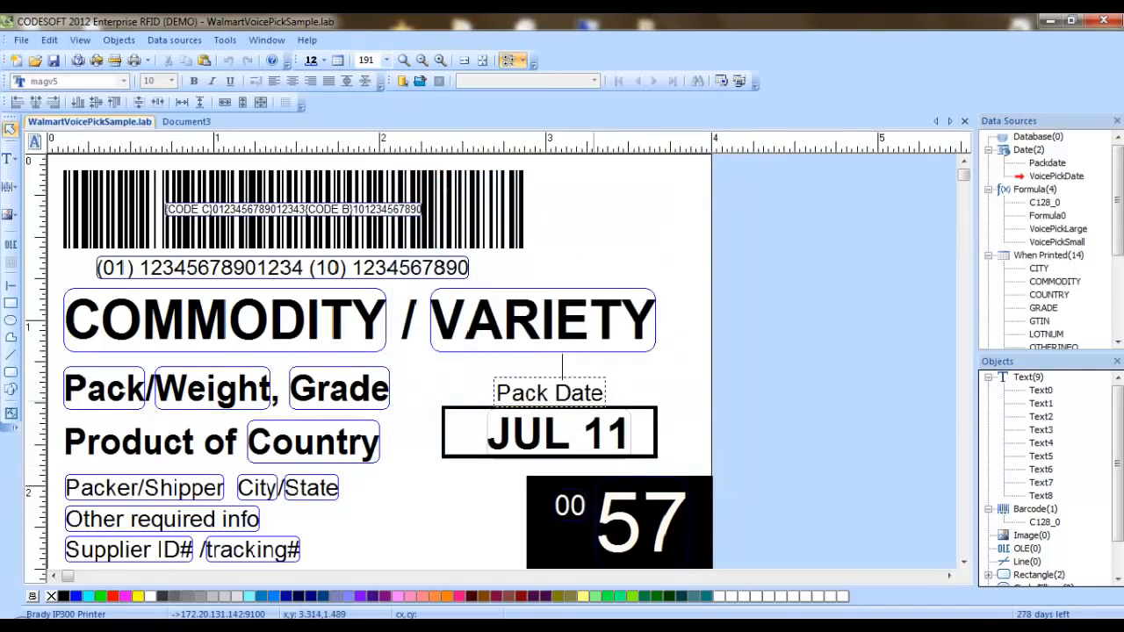
Add a date variable to the new label with the customized format yymmdd.
left_click(188, 121)
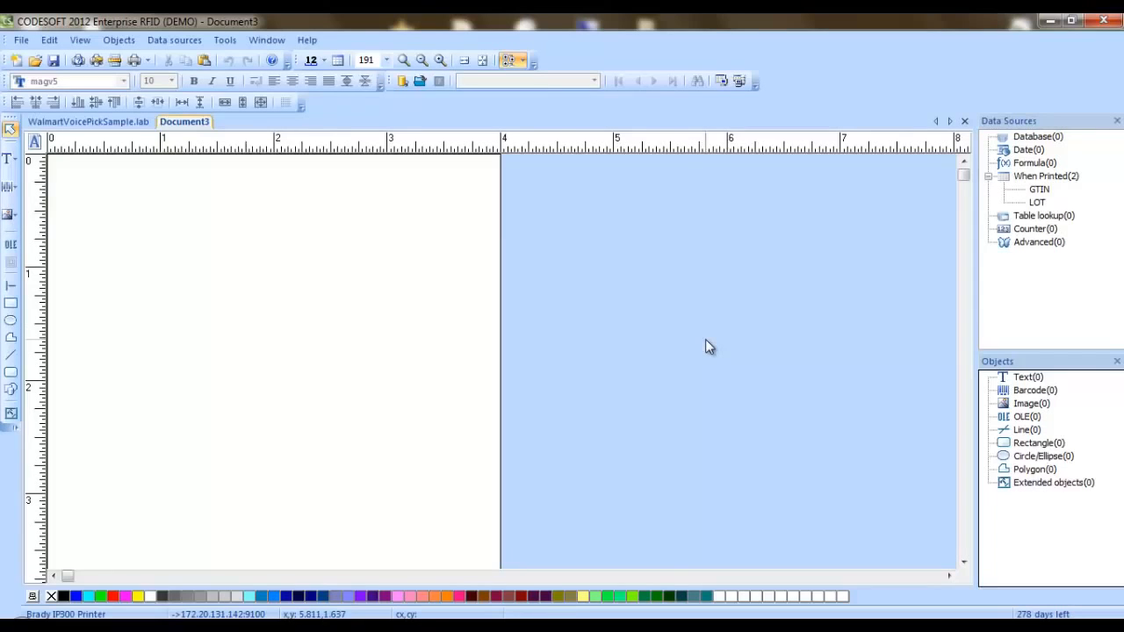
left_click(1021, 151)
right_click(1021, 151)
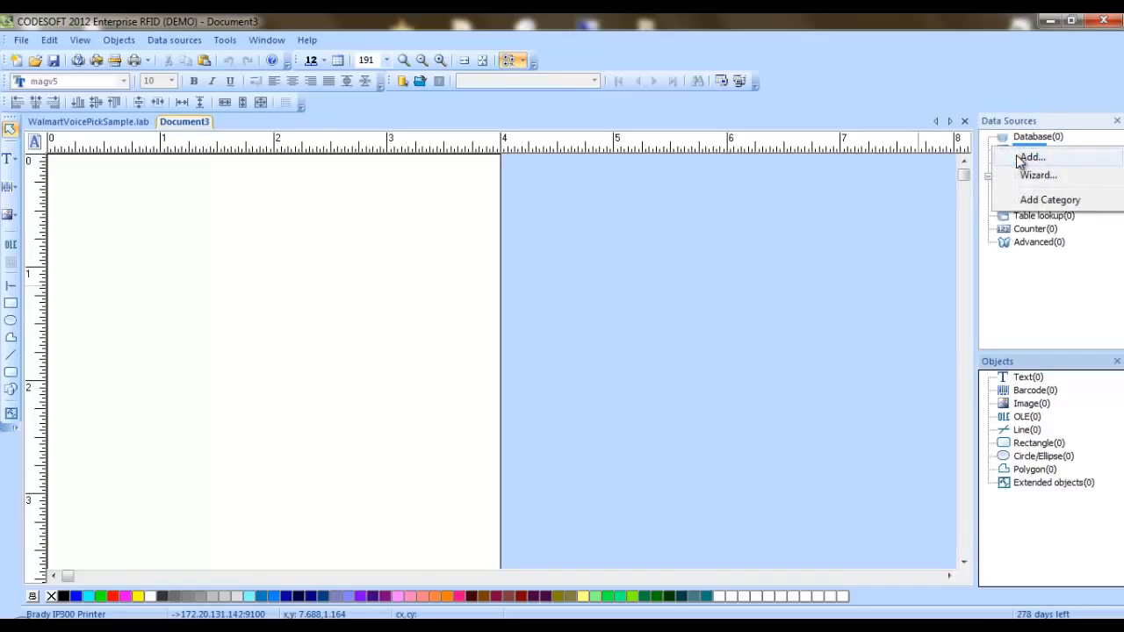
left_click(1027, 162)
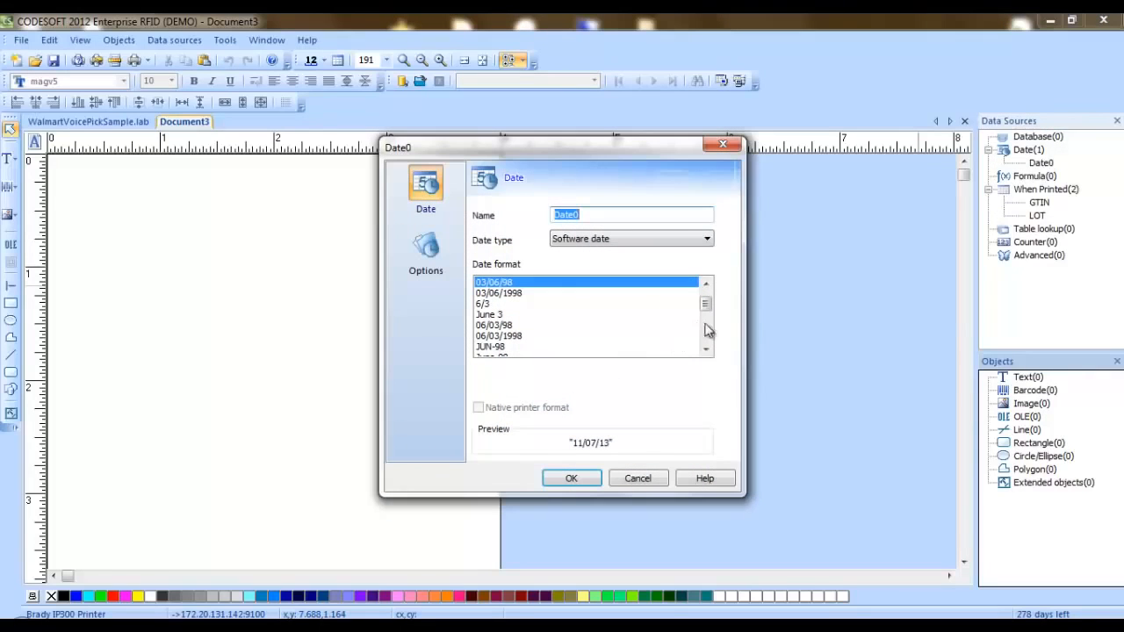
left_click_drag(705, 303, 700, 349)
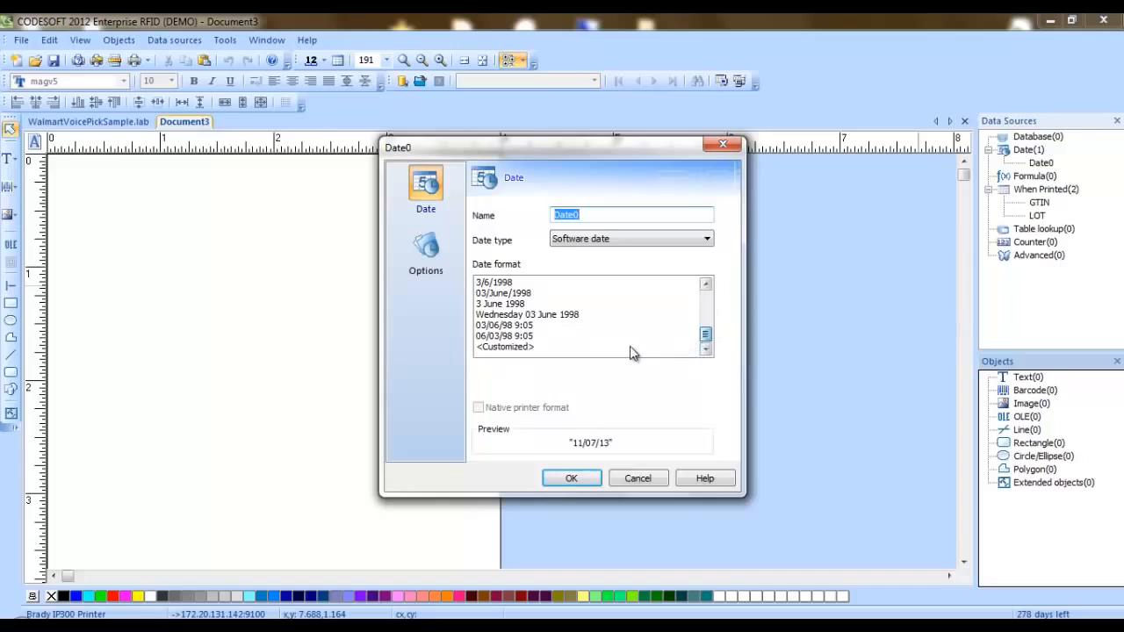
left_click(628, 347)
left_click_drag(550, 383, 475, 367)
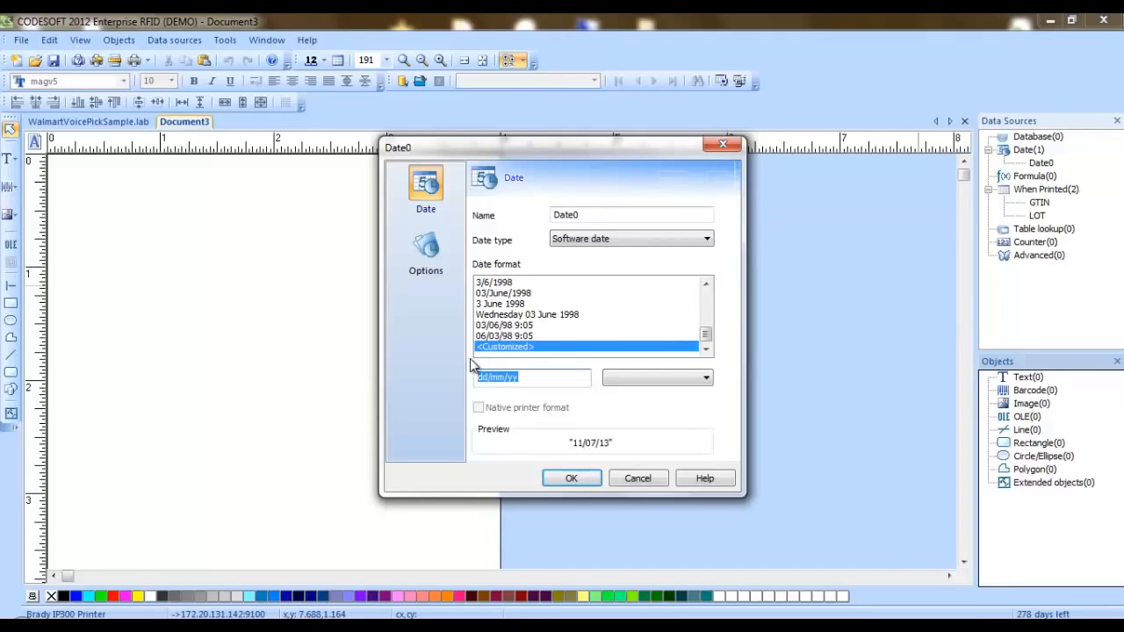
type("yymmdd")
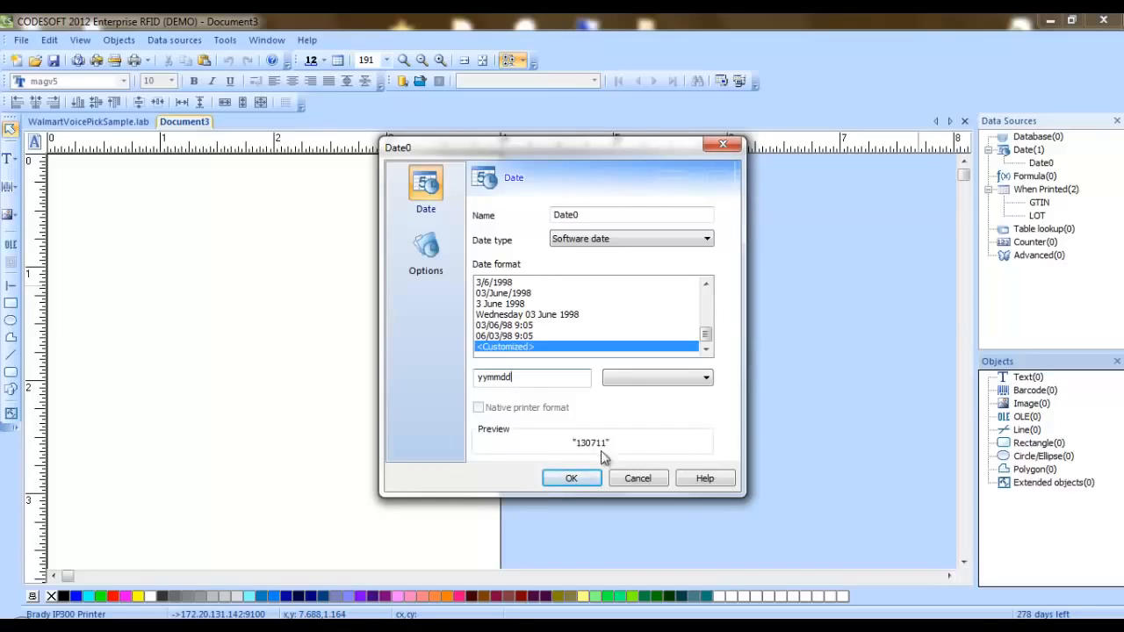
left_click(572, 479)
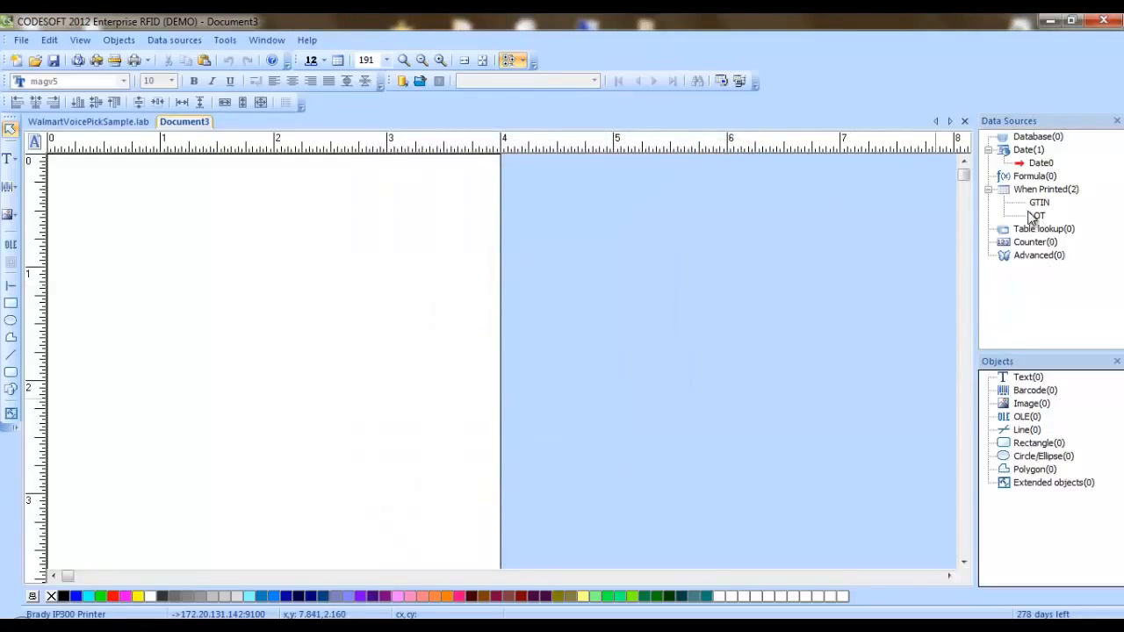
Examine the Formula0 and VoicePickLarge formulas in the WalmartVoicePickSample label, closing both without changes.
mouse_move(1040, 219)
left_click(92, 122)
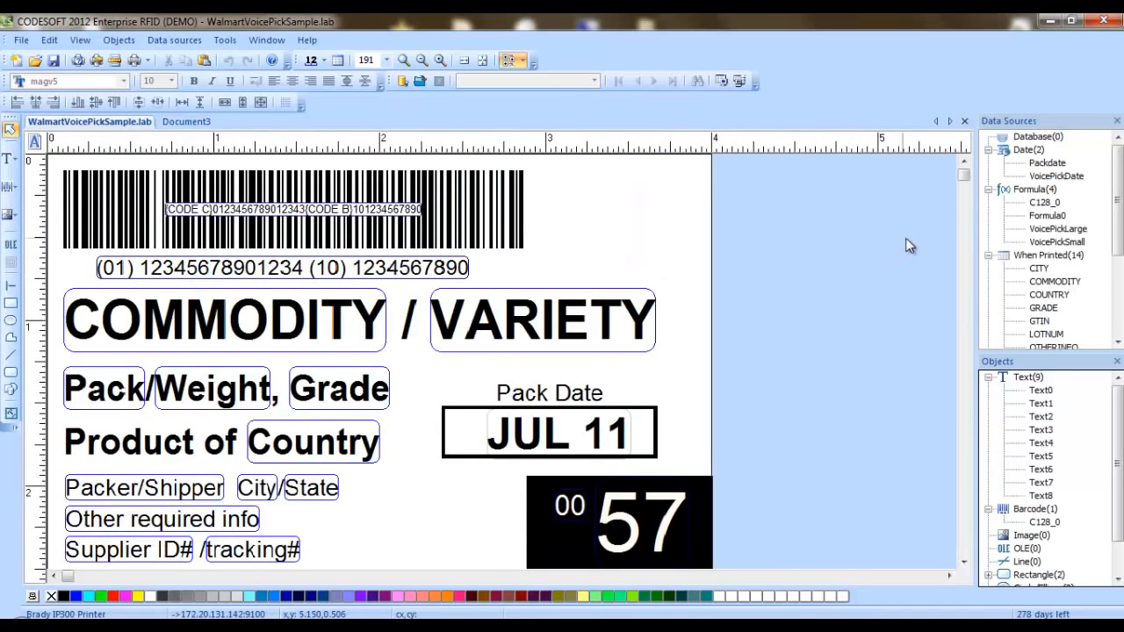
double_click(1043, 218)
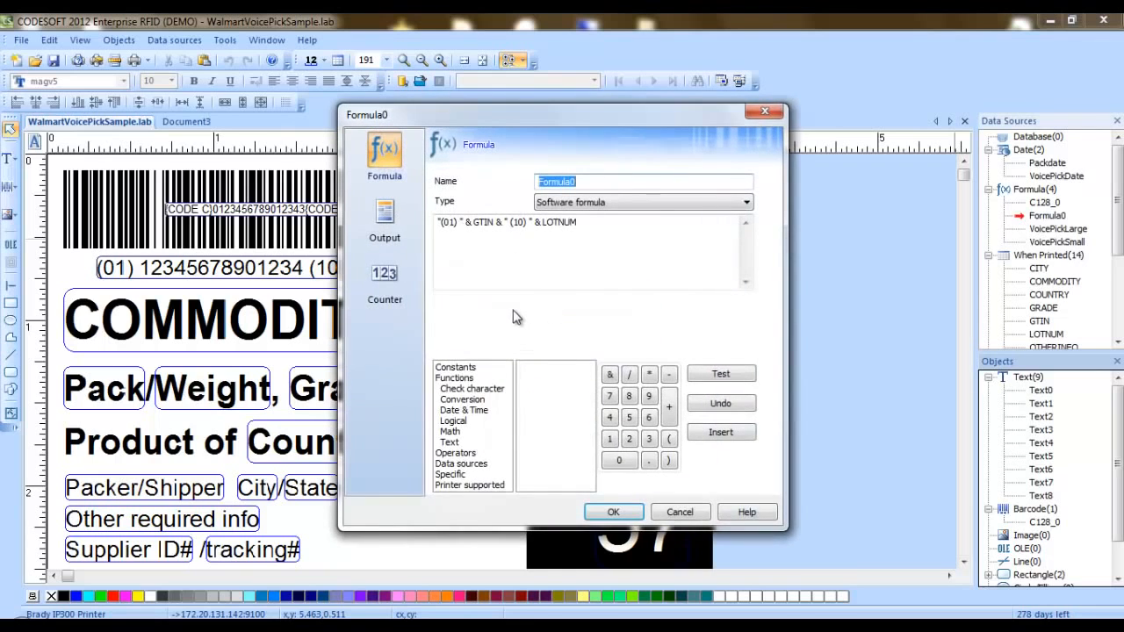
left_click(679, 512)
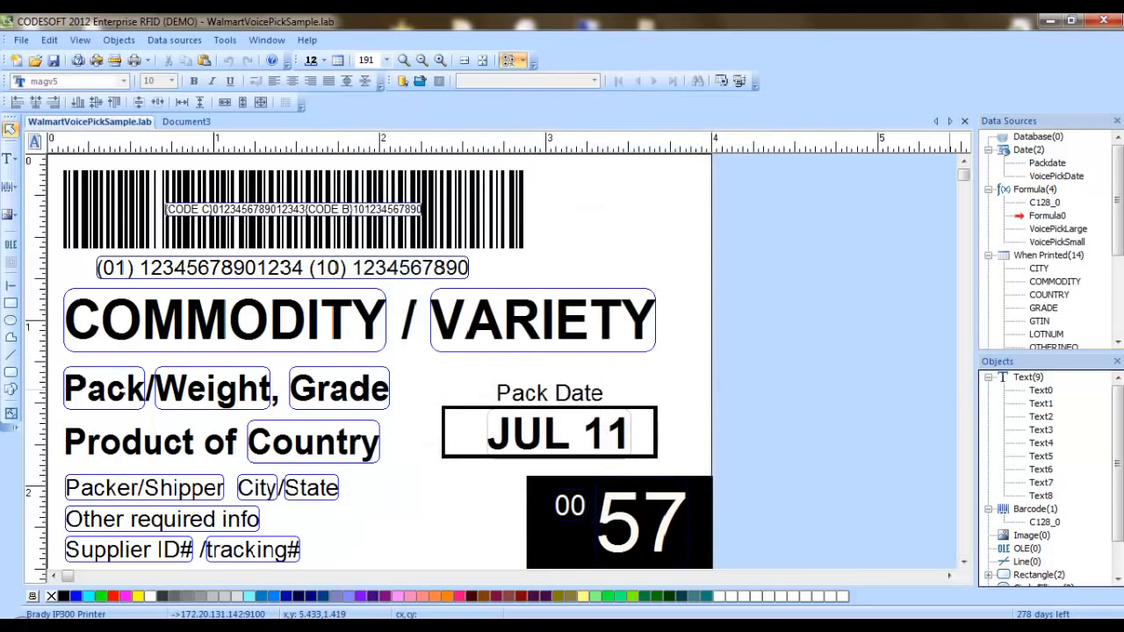
double_click(1056, 229)
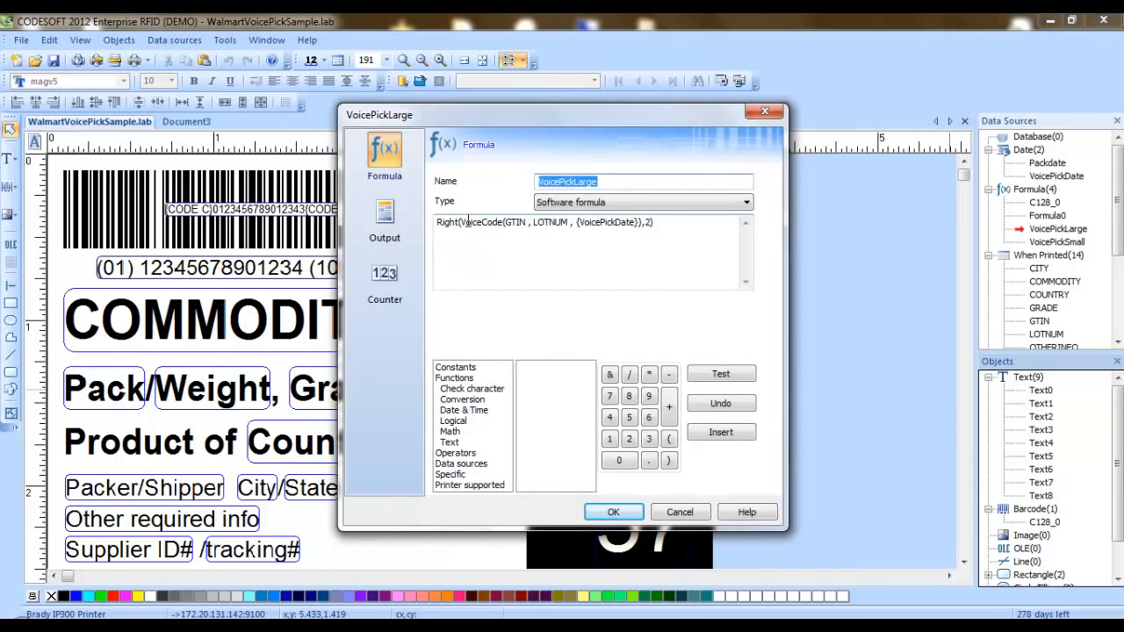
left_click_drag(437, 222, 621, 234)
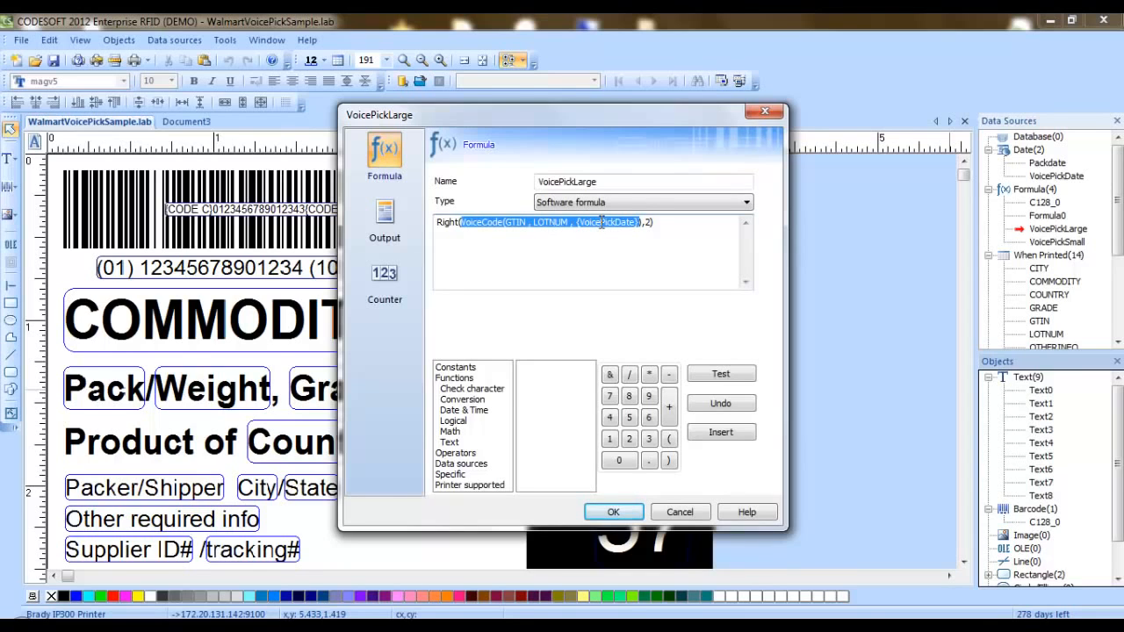
left_click(678, 514)
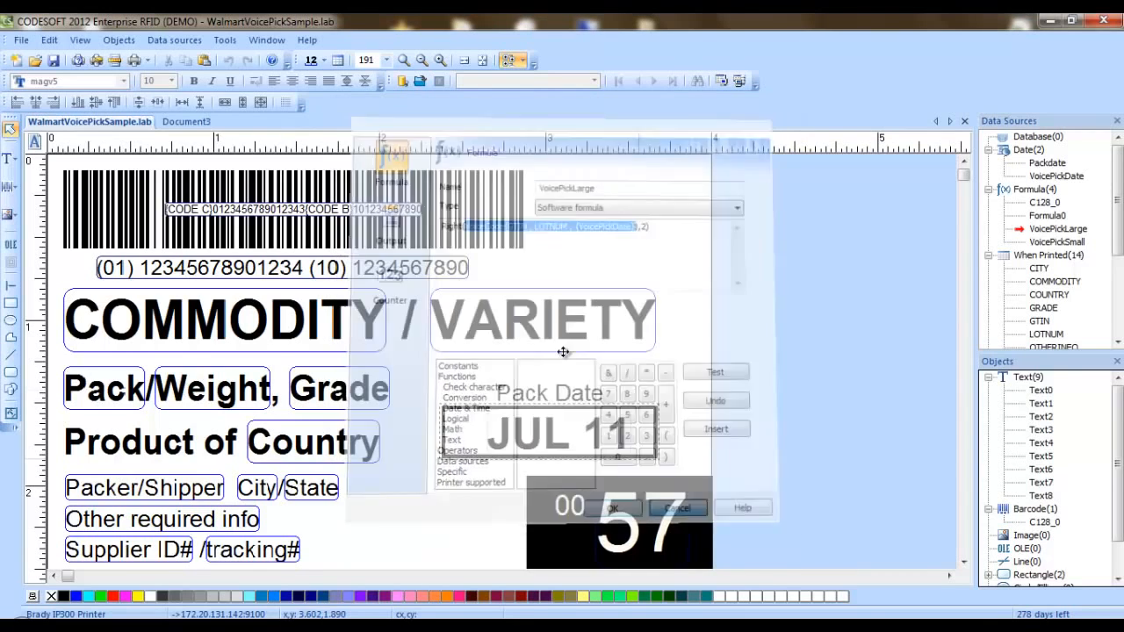
Add a formula data source to the new label and insert the VoiceCode conversion function into it.
left_click(184, 124)
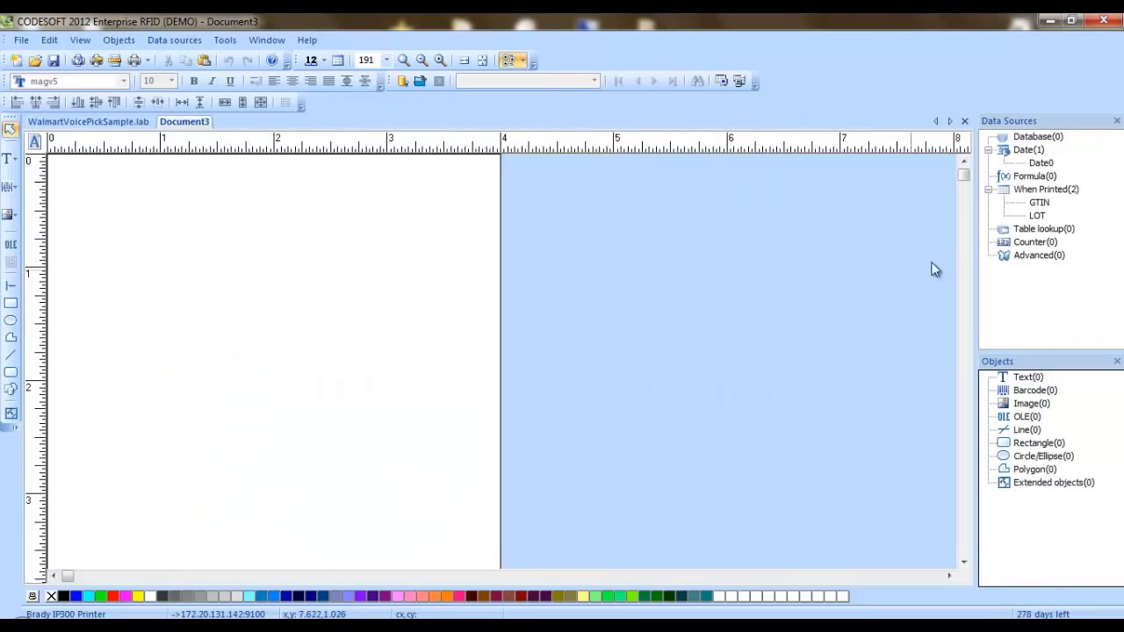
right_click(1027, 181)
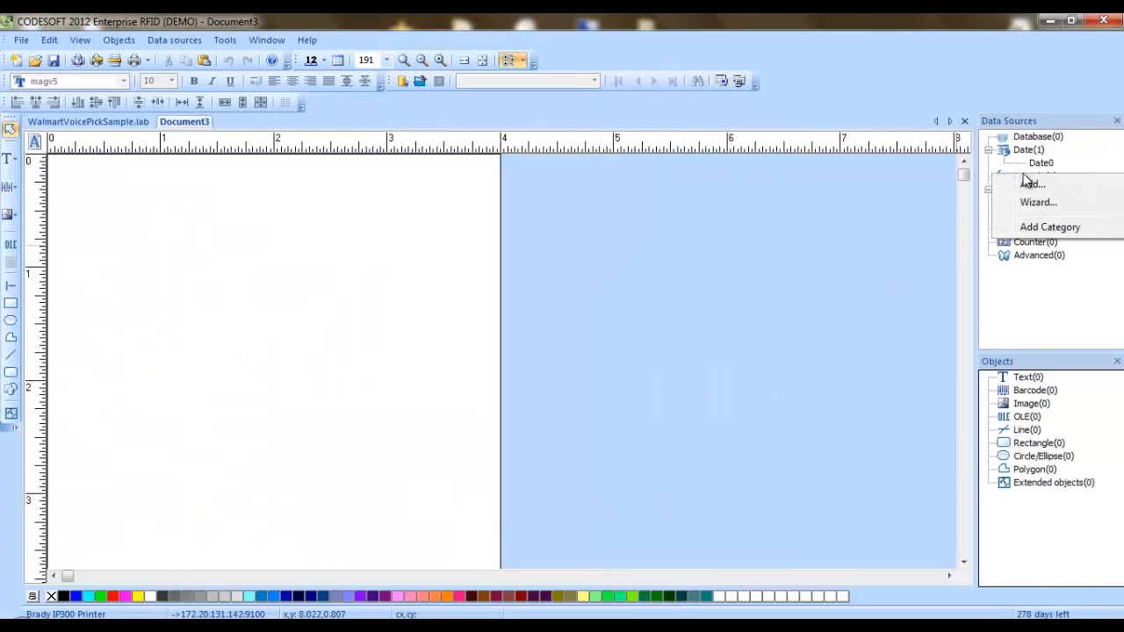
left_click(1029, 185)
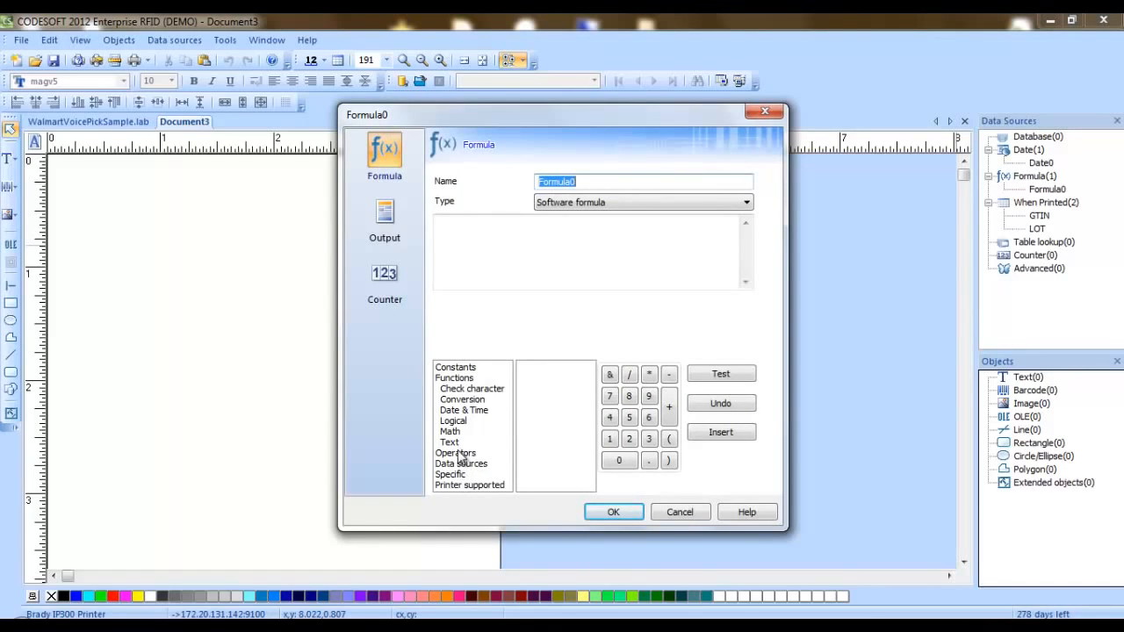
left_click(462, 399)
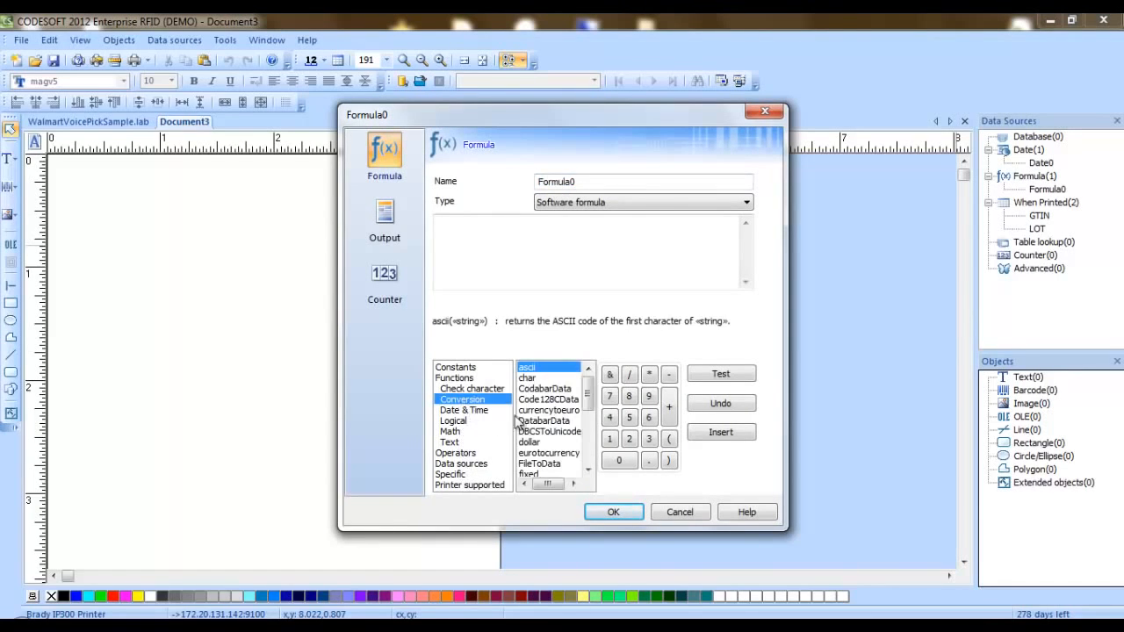
left_click_drag(587, 392, 586, 458)
left_click(556, 464)
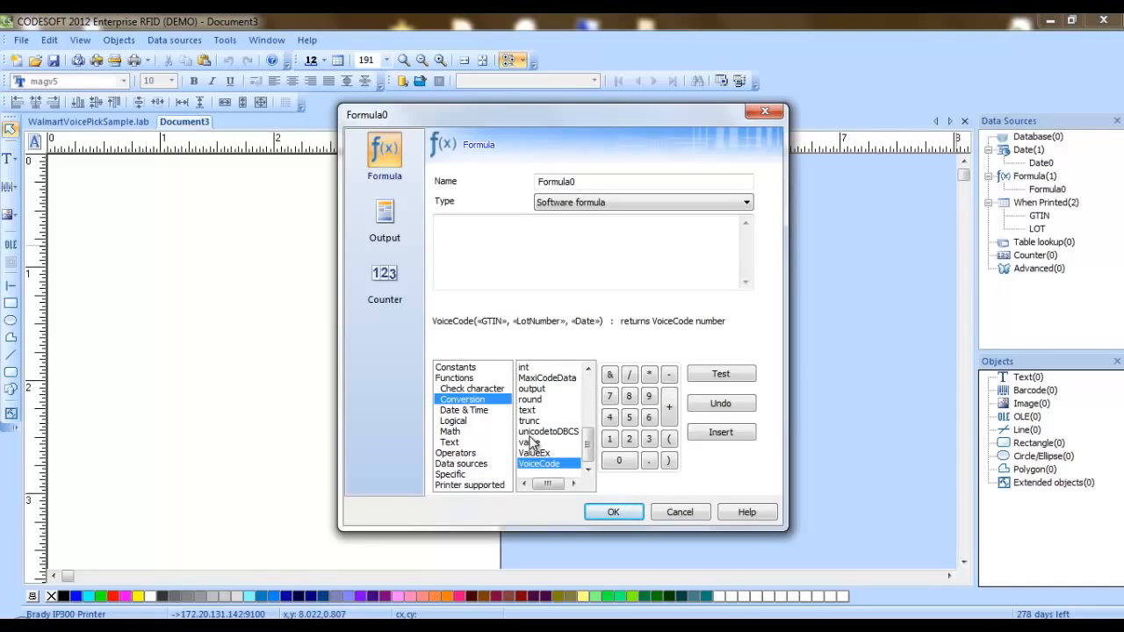
left_click(720, 433)
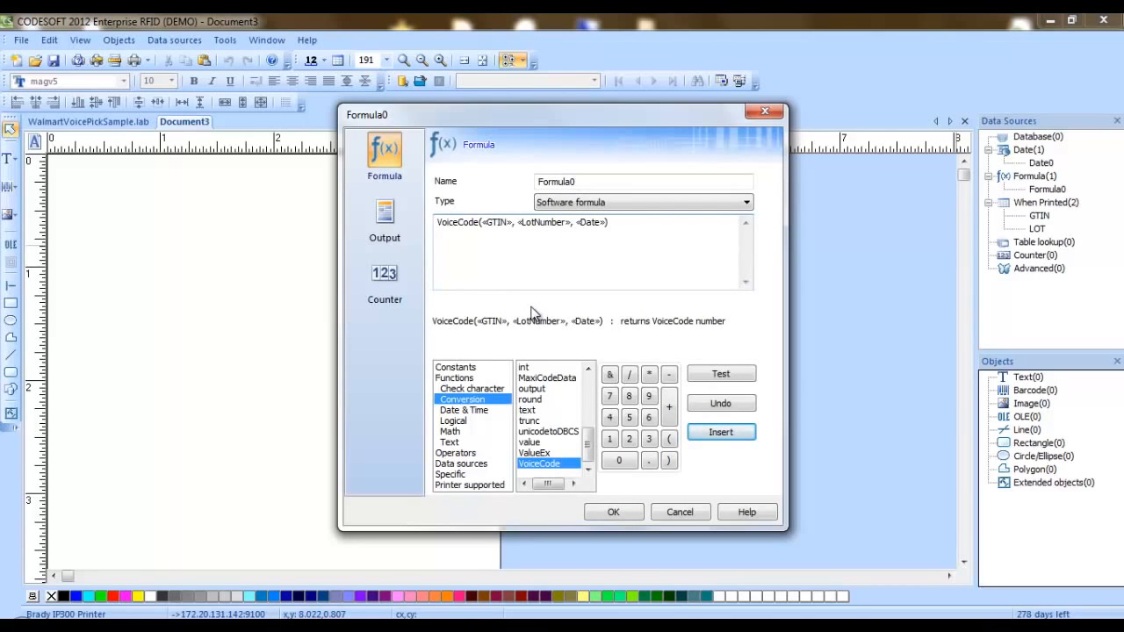
Replace the GTIN placeholder in the VoiceCode function with the label's GTIN variable.
double_click(493, 223)
left_click(476, 463)
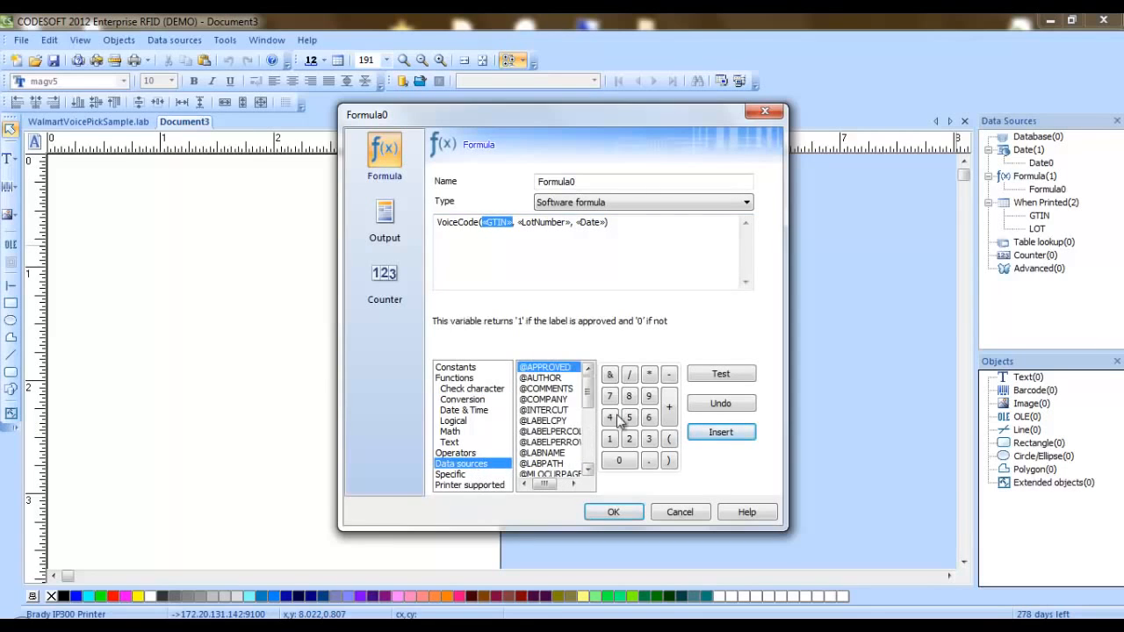
left_click_drag(588, 391, 589, 452)
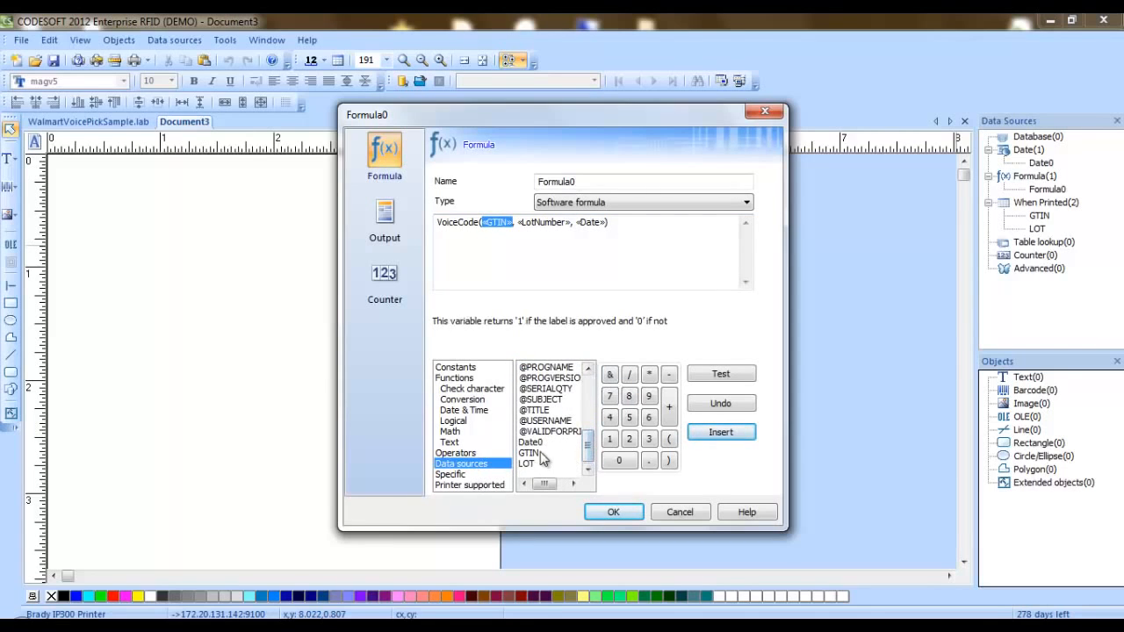
left_click(546, 452)
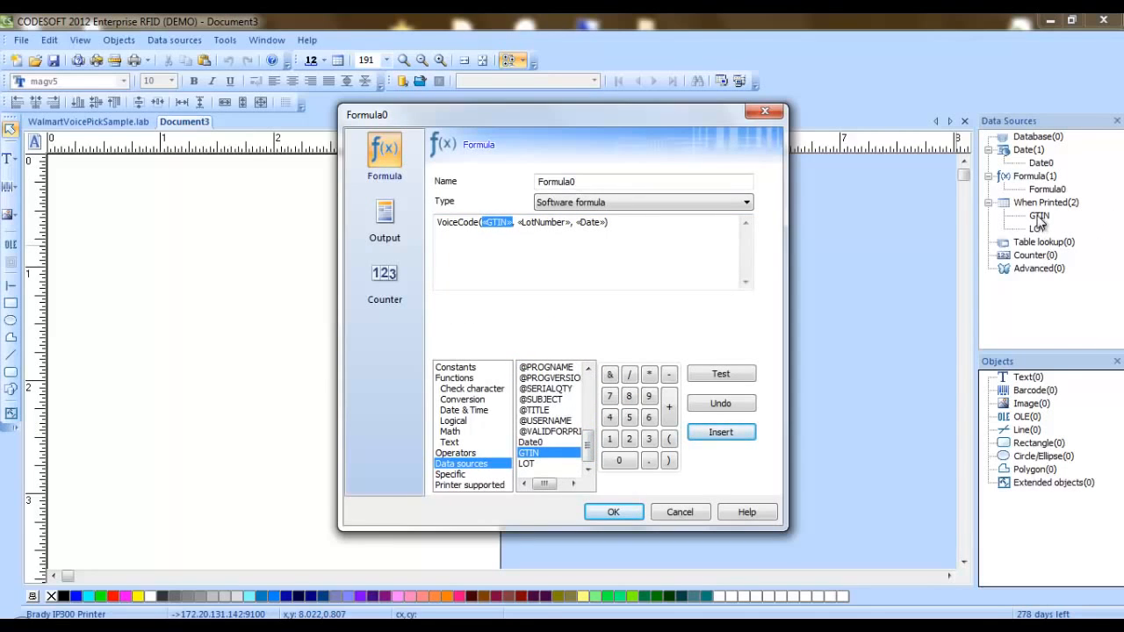
left_click(722, 433)
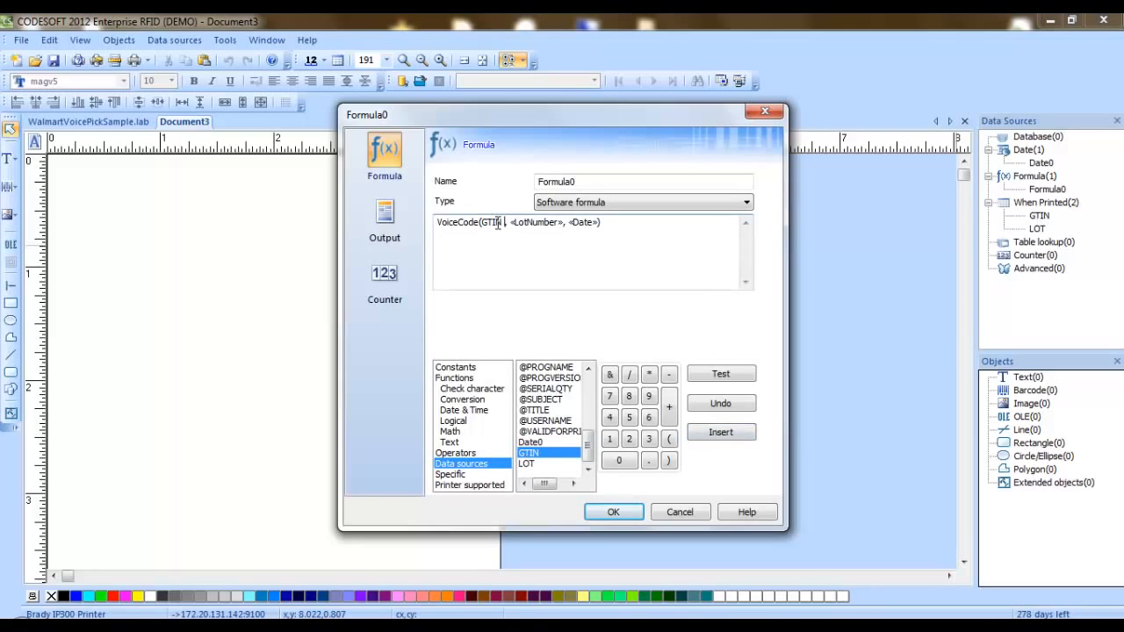
Replace the LotNumber and Date placeholders in the VoiceCode function with the LOT and Date0 variables.
left_click(533, 222)
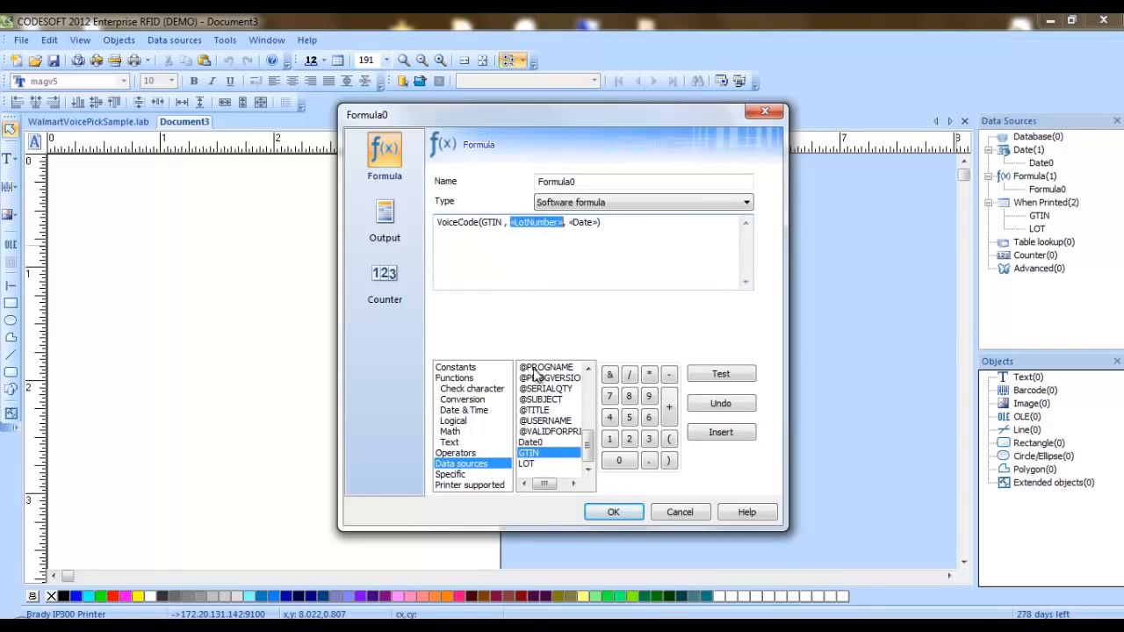
left_click(539, 462)
left_click(715, 437)
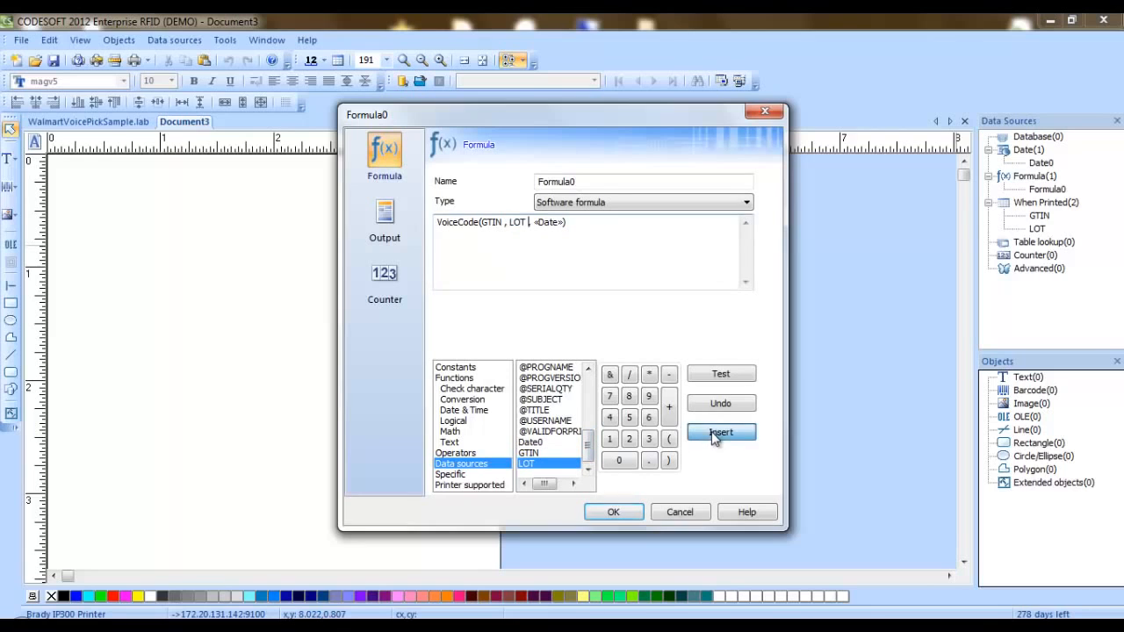
left_click(546, 224)
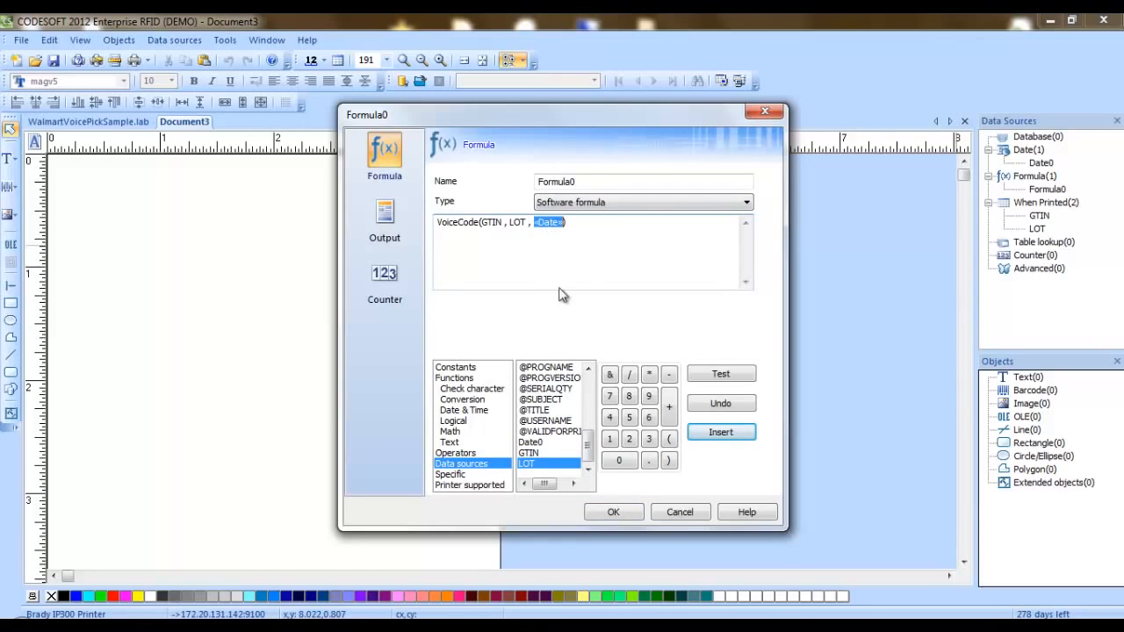
left_click(530, 441)
left_click(719, 432)
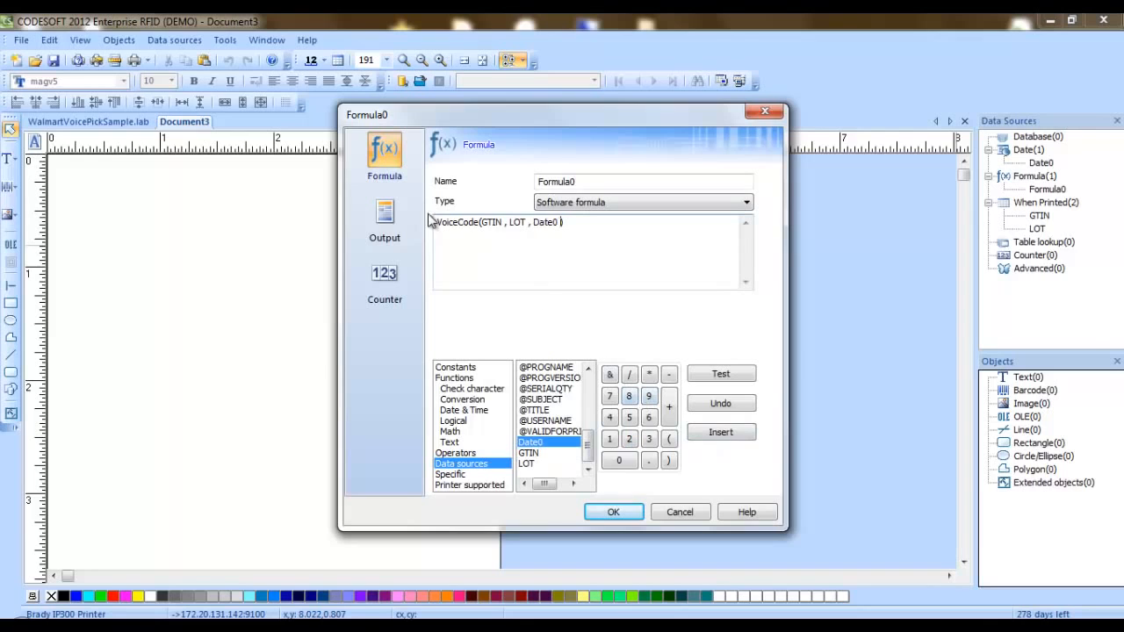
Test the VoiceCode formula and save it in the new label.
left_click(699, 373)
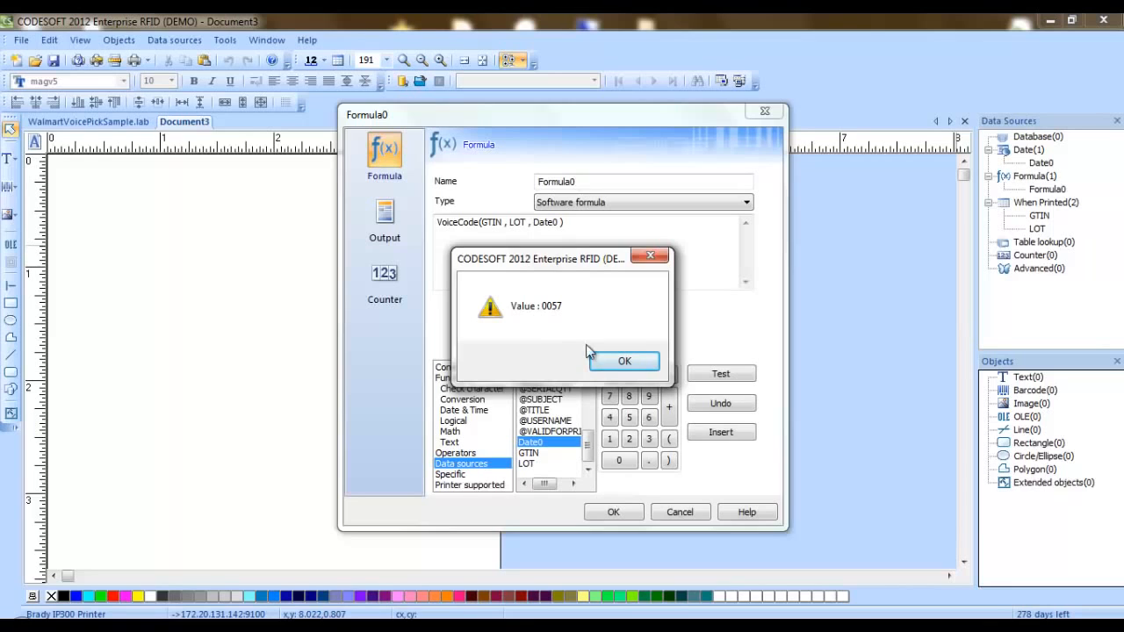
left_click(625, 360)
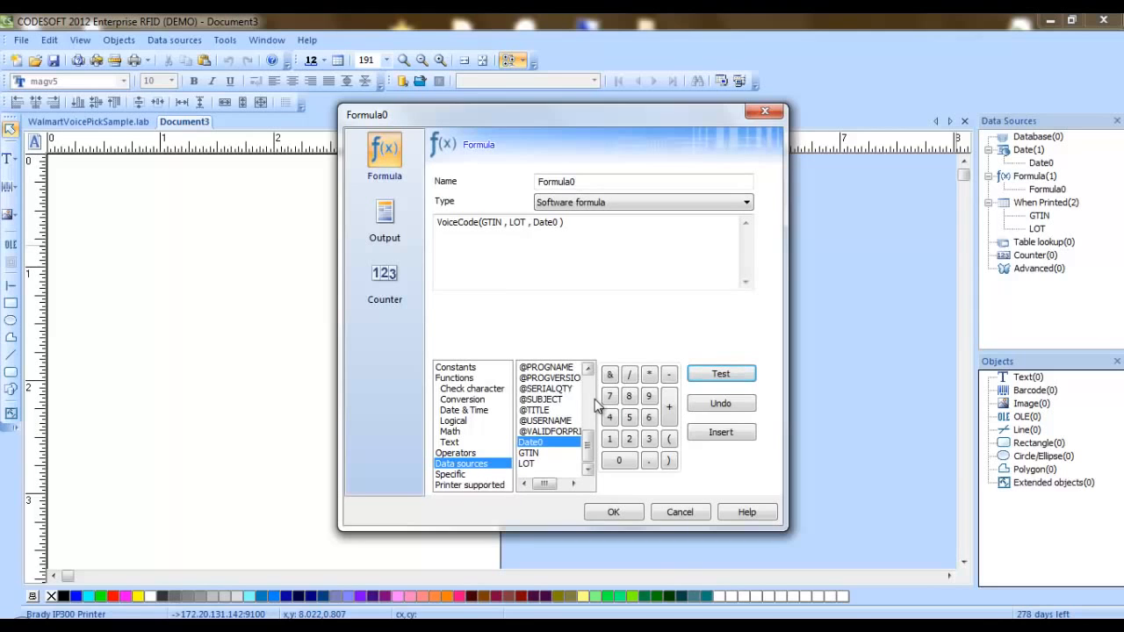
left_click(614, 512)
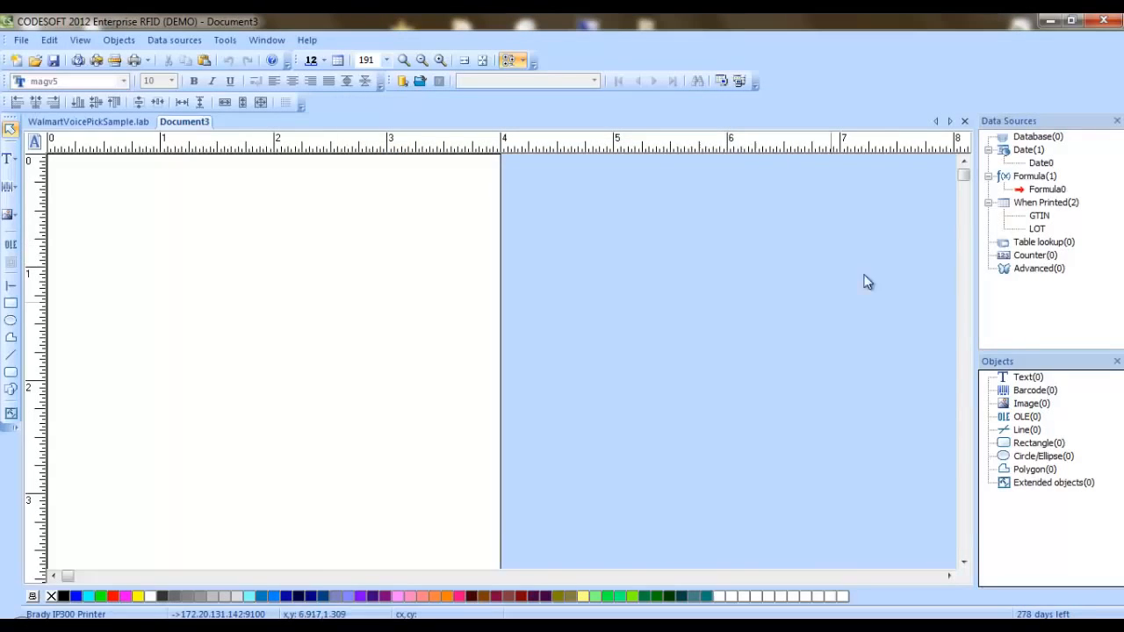
Rename the new label's formula as VoiceCode.
left_click(1052, 190)
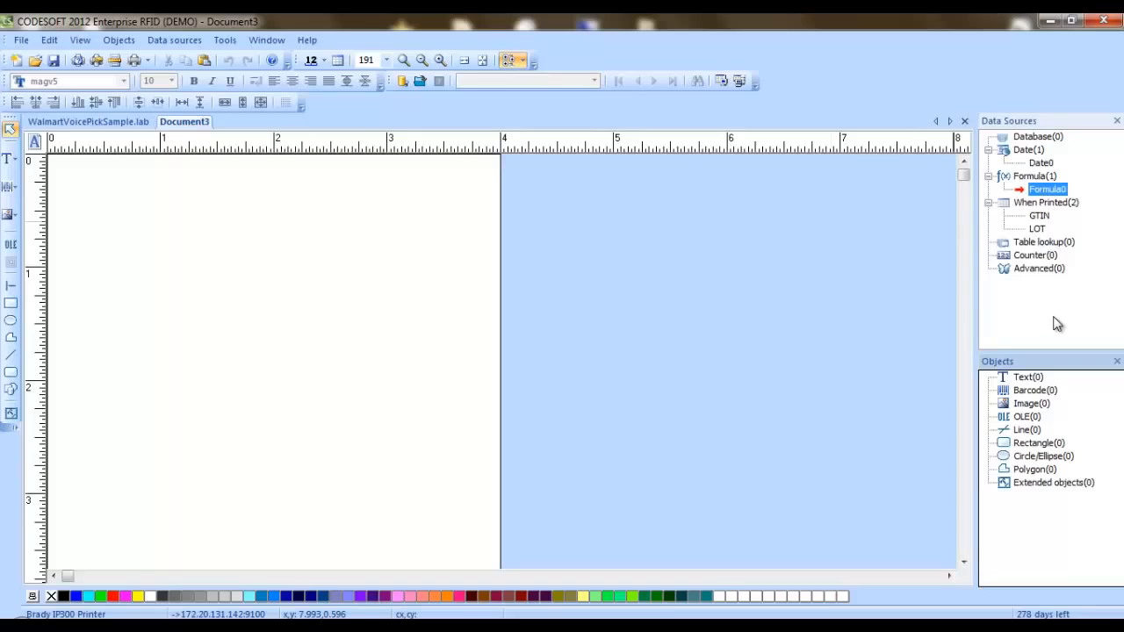
key("F2")
type("VoiceCode")
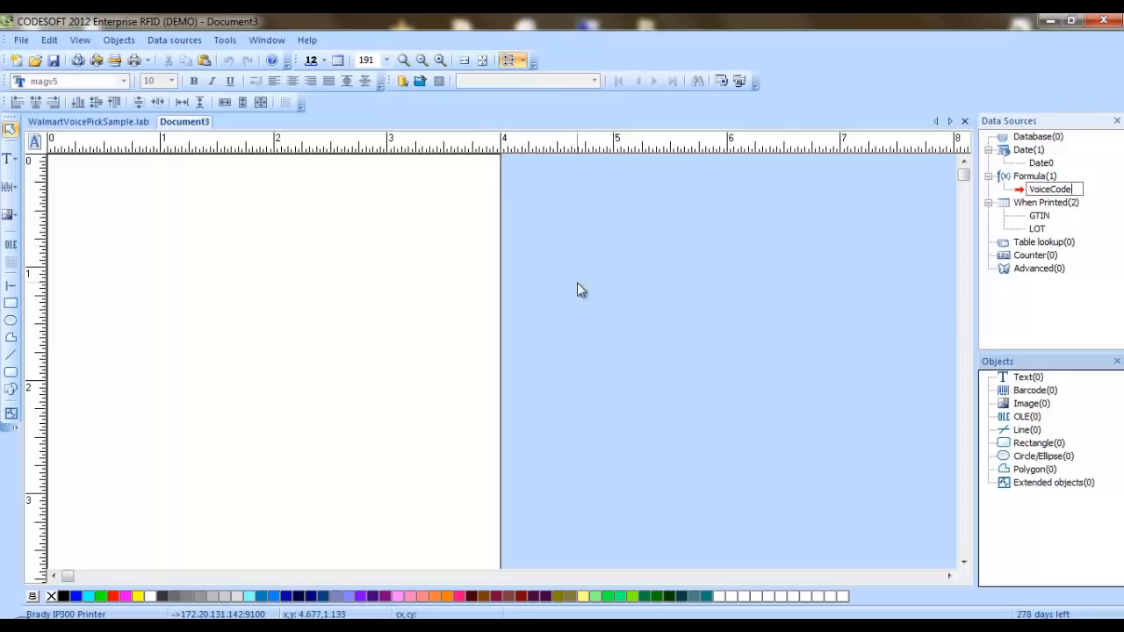
left_click(587, 262)
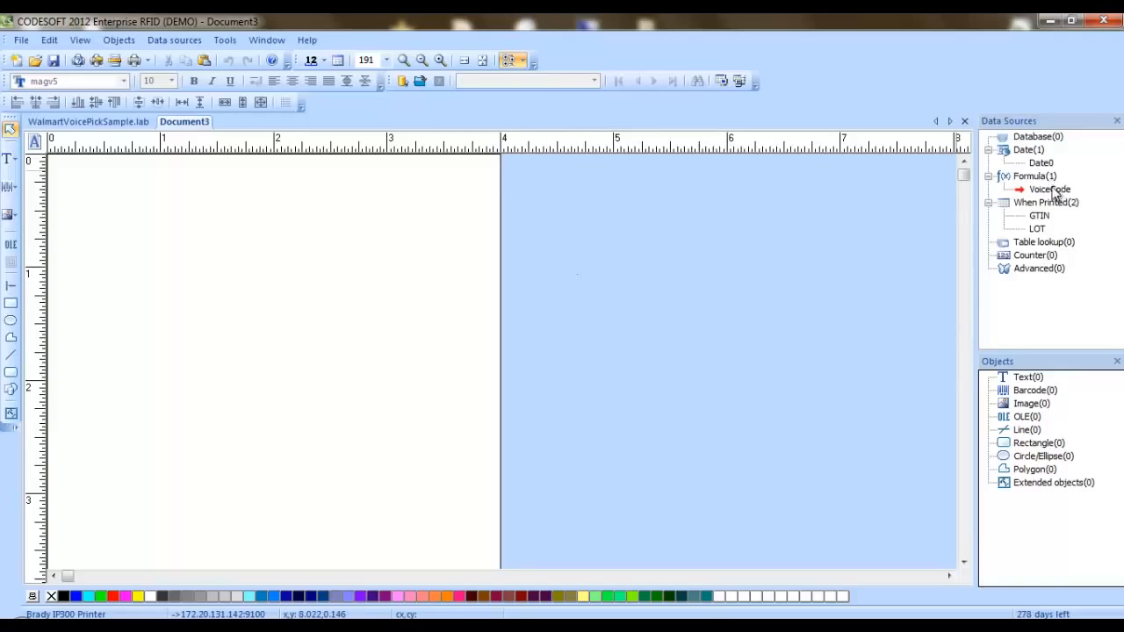
Place the VoiceCode formula as text in the new label's upper-right area and return to the WalmartVoicePickSample label.
left_click_drag(1050, 190, 382, 230)
left_click(150, 233)
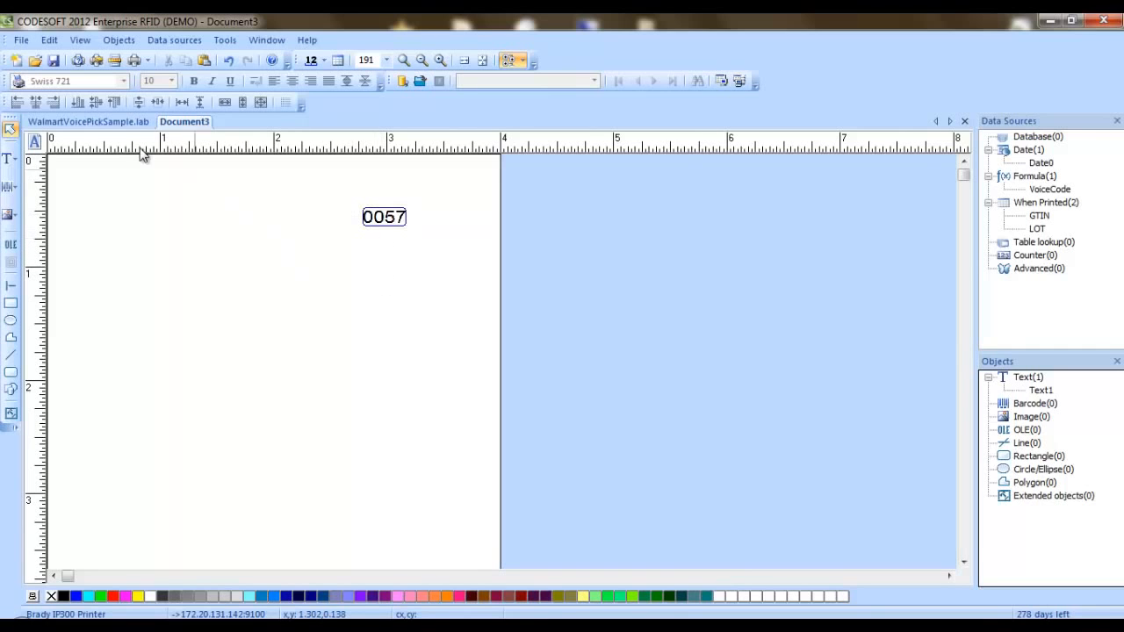
left_click(108, 119)
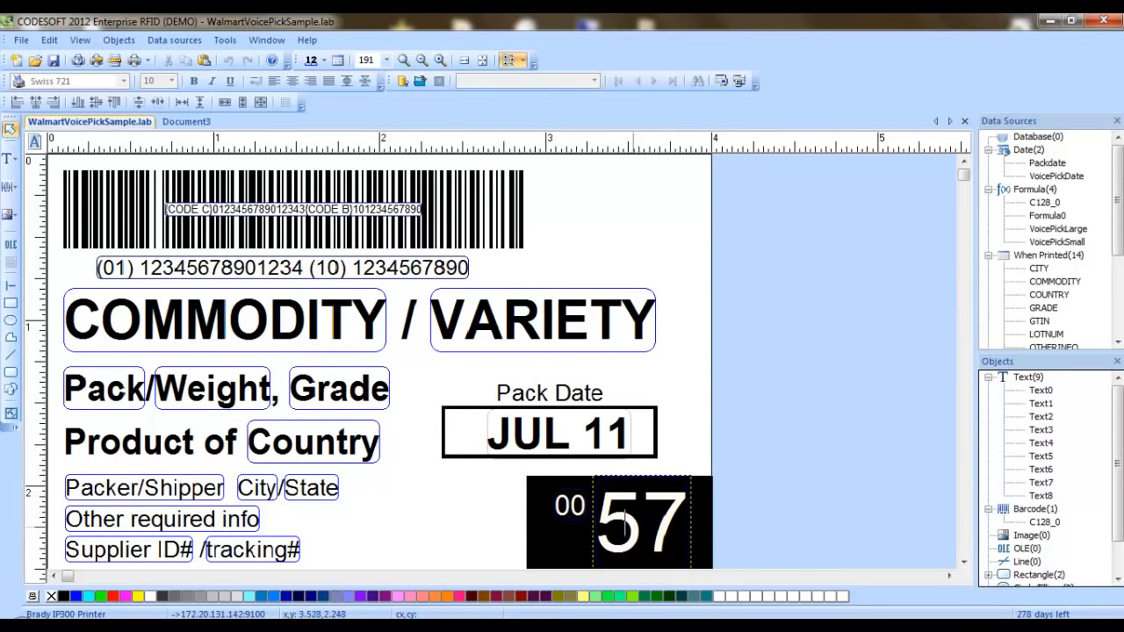
Add a formula data source named VoiceCodeRt to the new label, Document3.
left_click(186, 121)
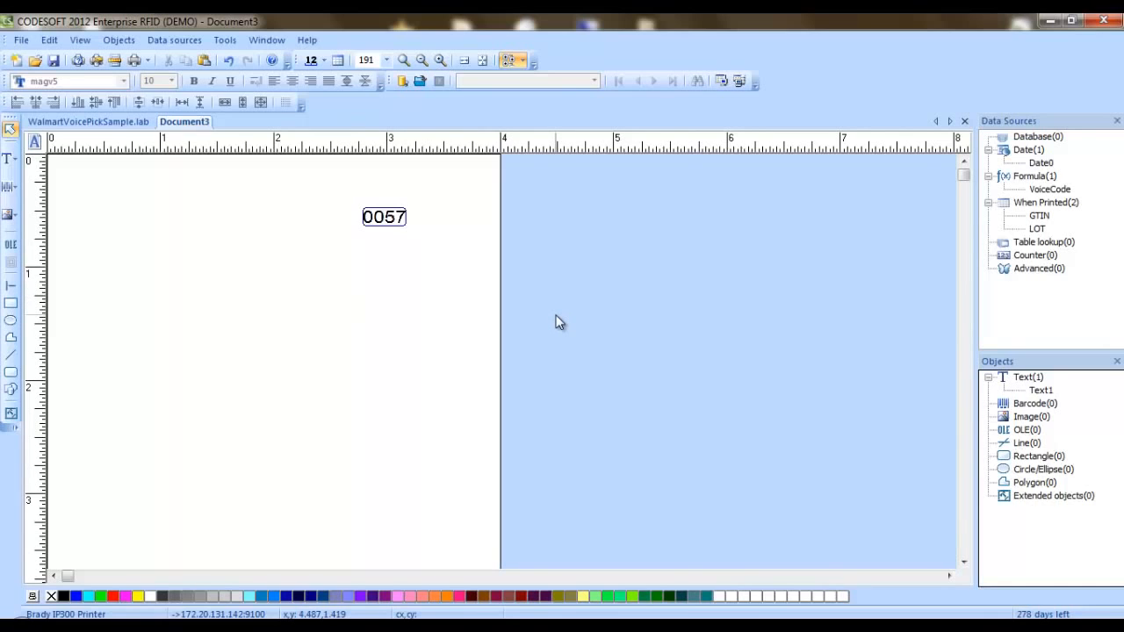
right_click(1030, 180)
left_click(1032, 187)
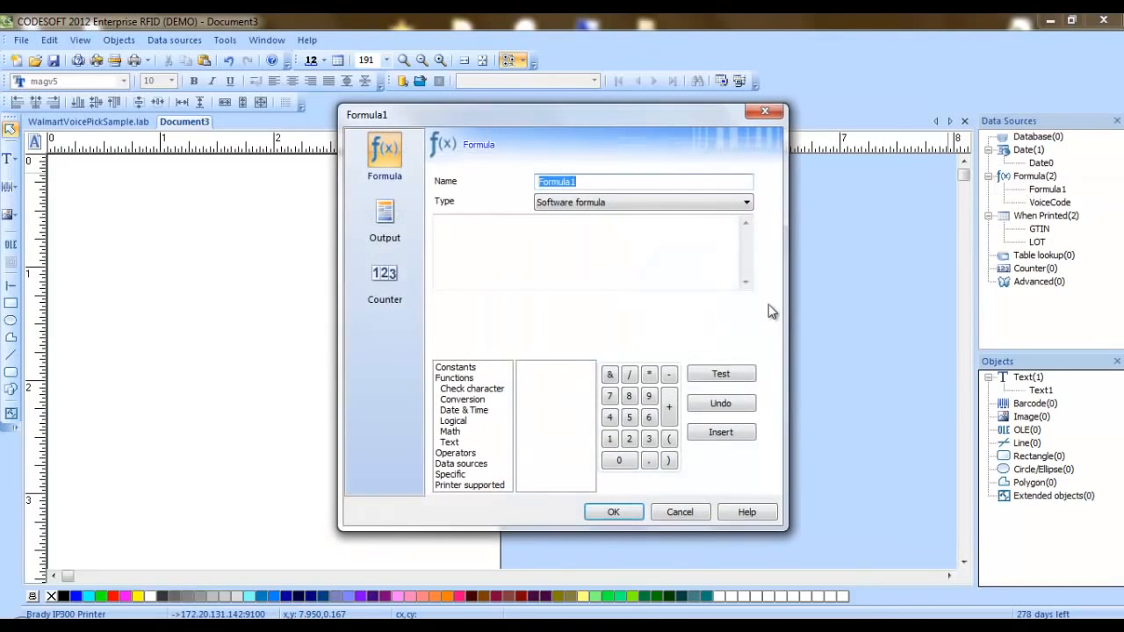
type("V")
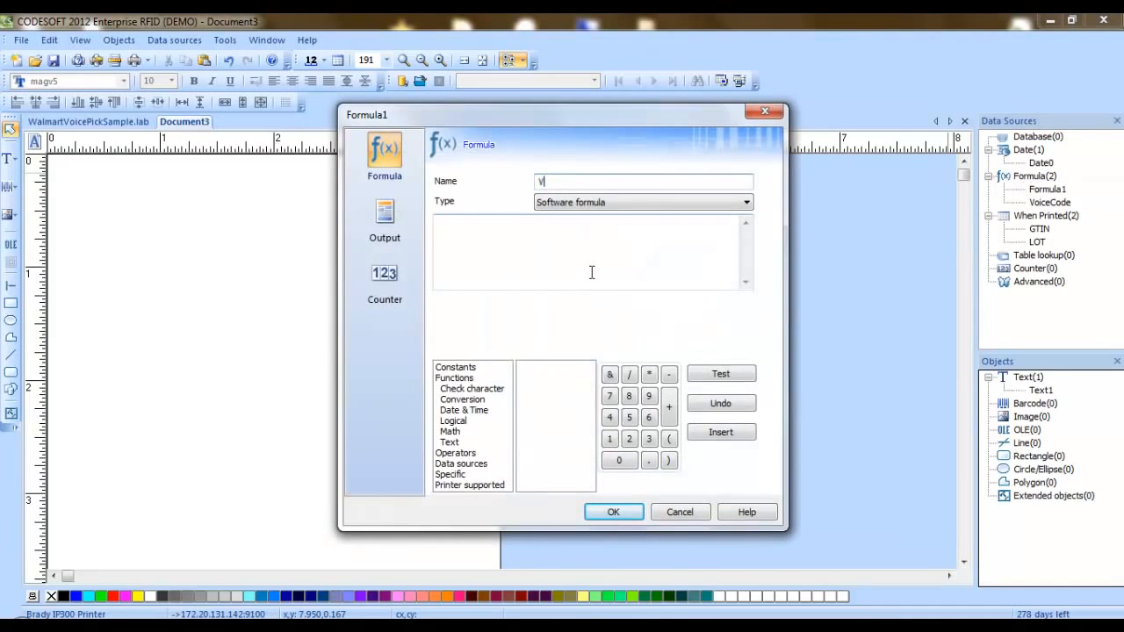
type("oiceCodeRt")
left_click_drag(613, 116, 696, 238)
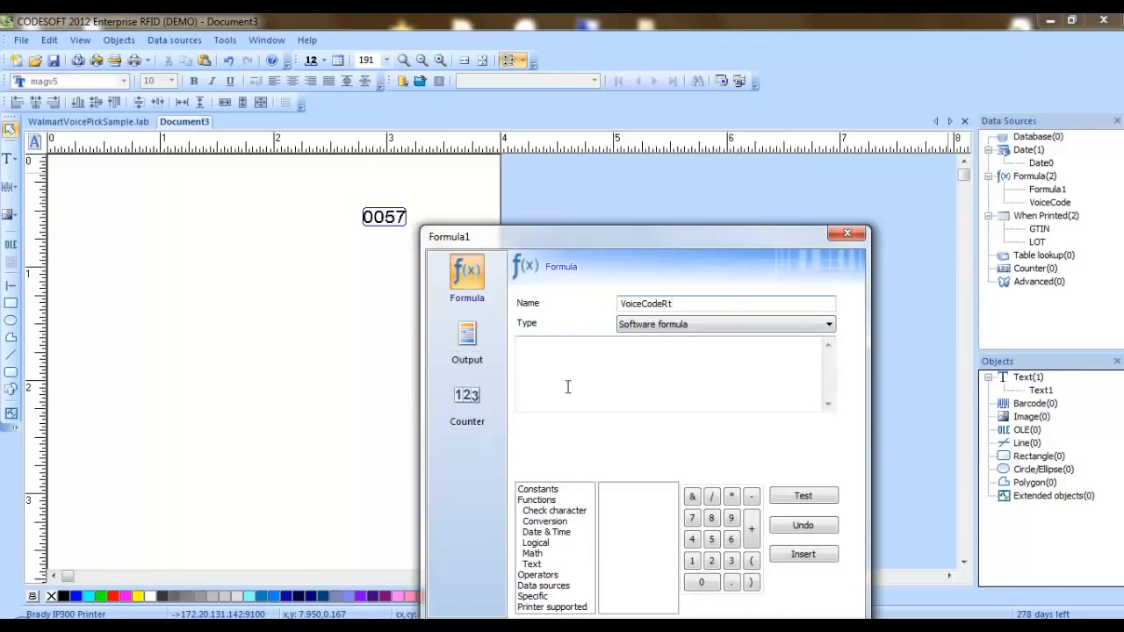
left_click(559, 360)
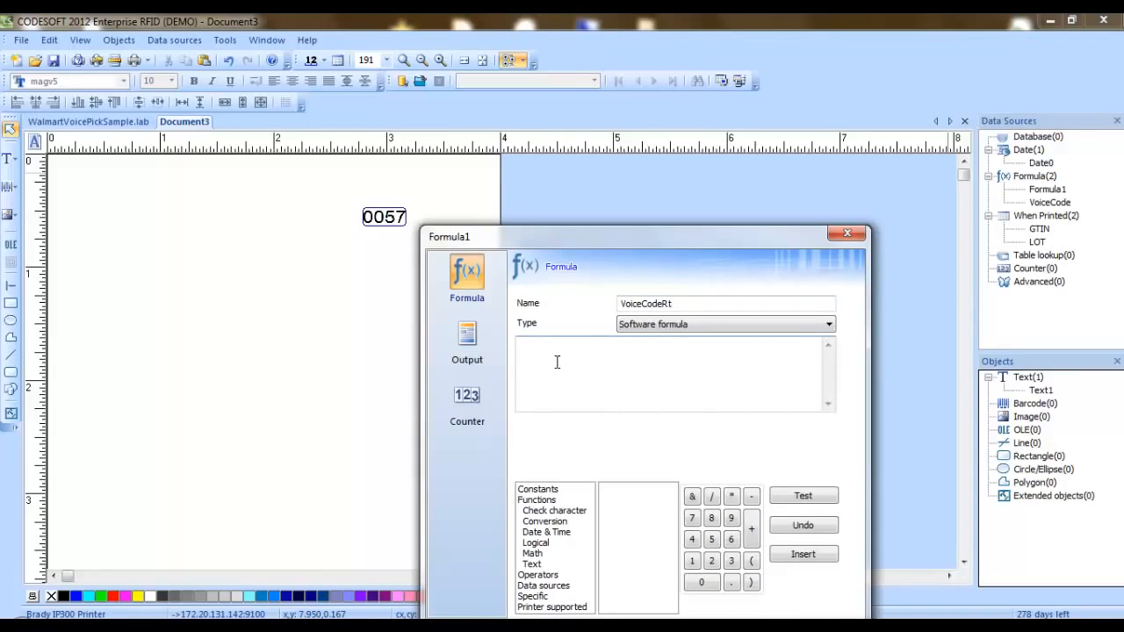
type("Right")
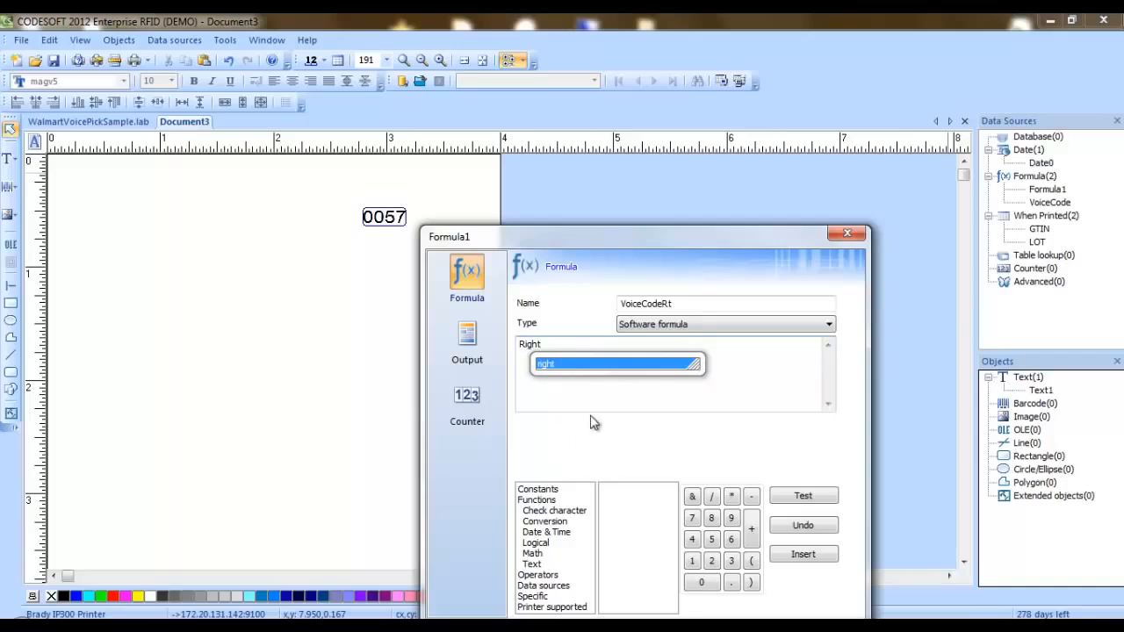
key("BackSpace")
key("BackSpace")
key("BackSpace")
key("BackSpace")
key("BackSpace")
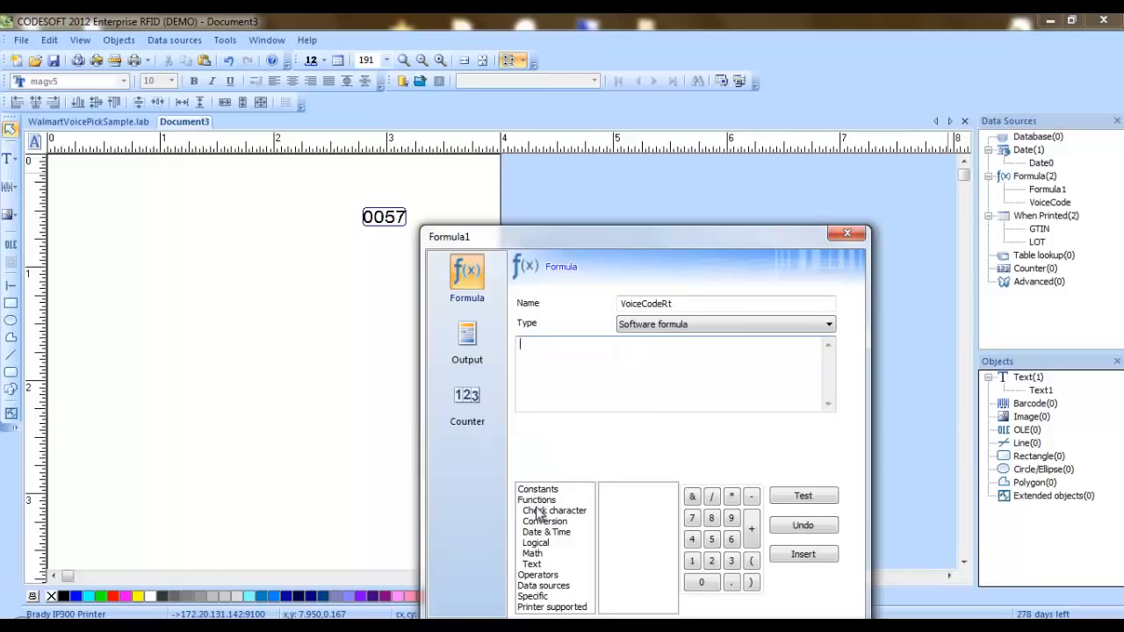
Insert the right text function into the VoiceCodeRt formula.
left_click(539, 567)
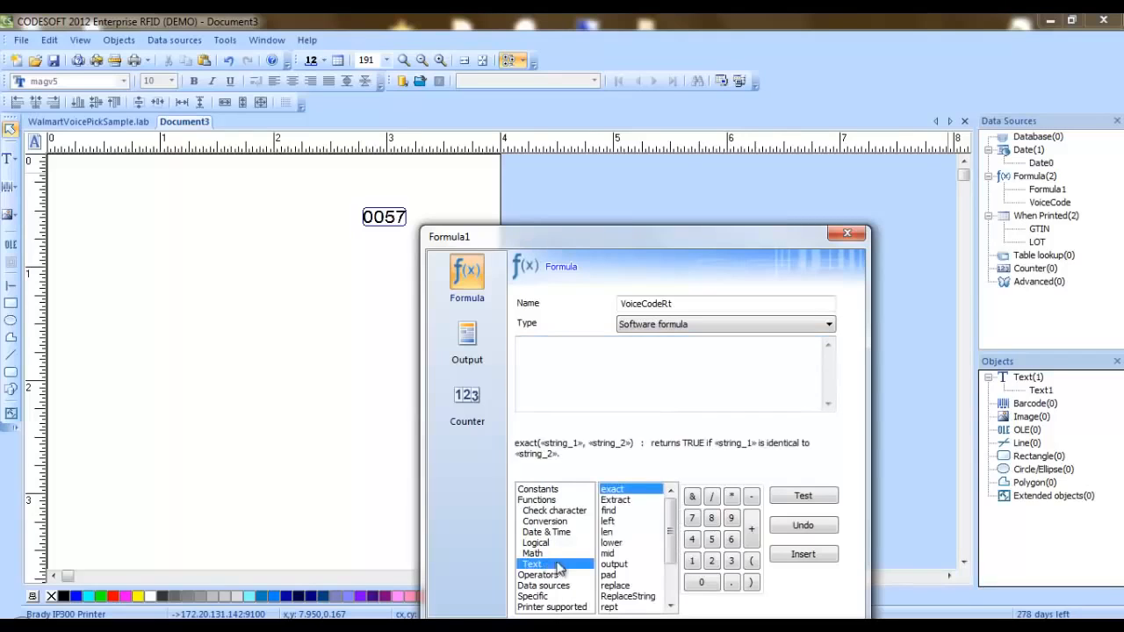
left_click_drag(672, 524, 672, 556)
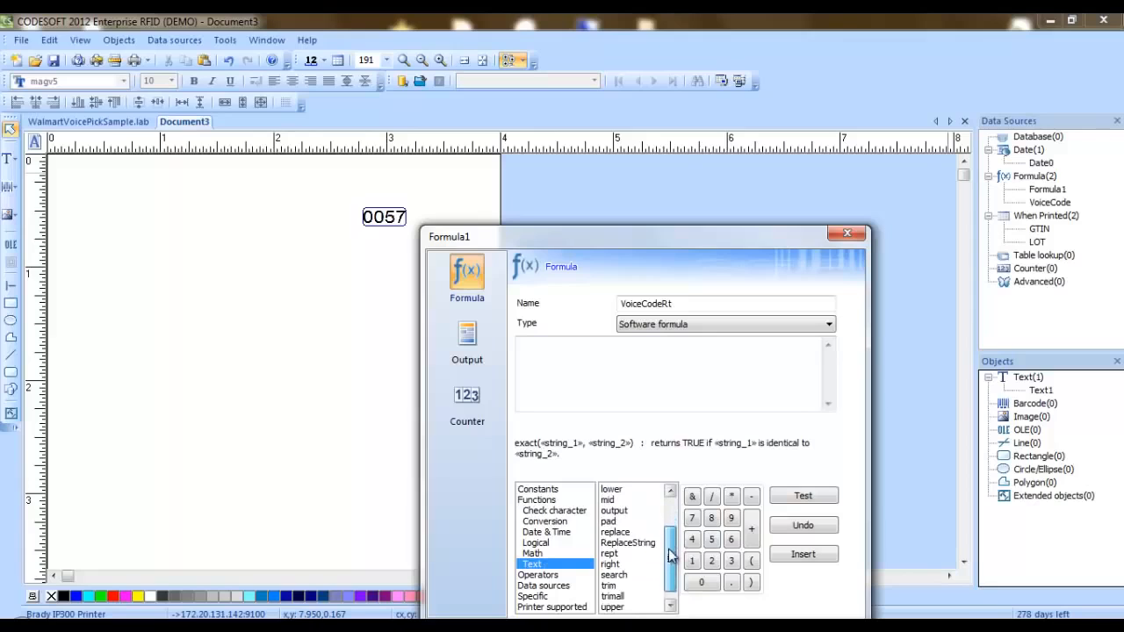
left_click(629, 565)
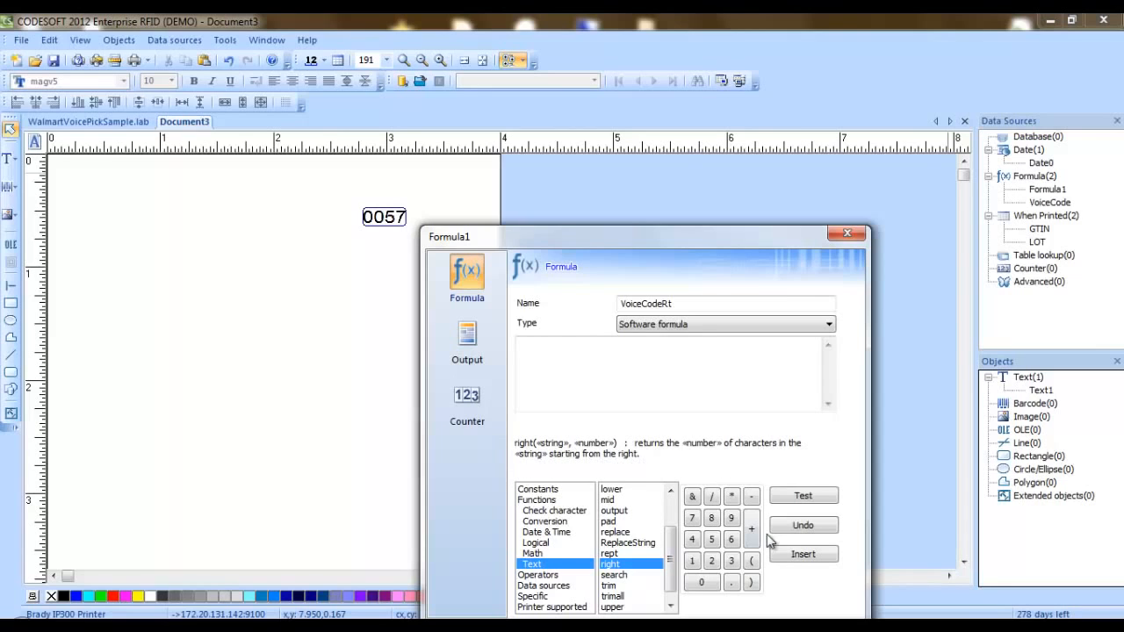
left_click(793, 555)
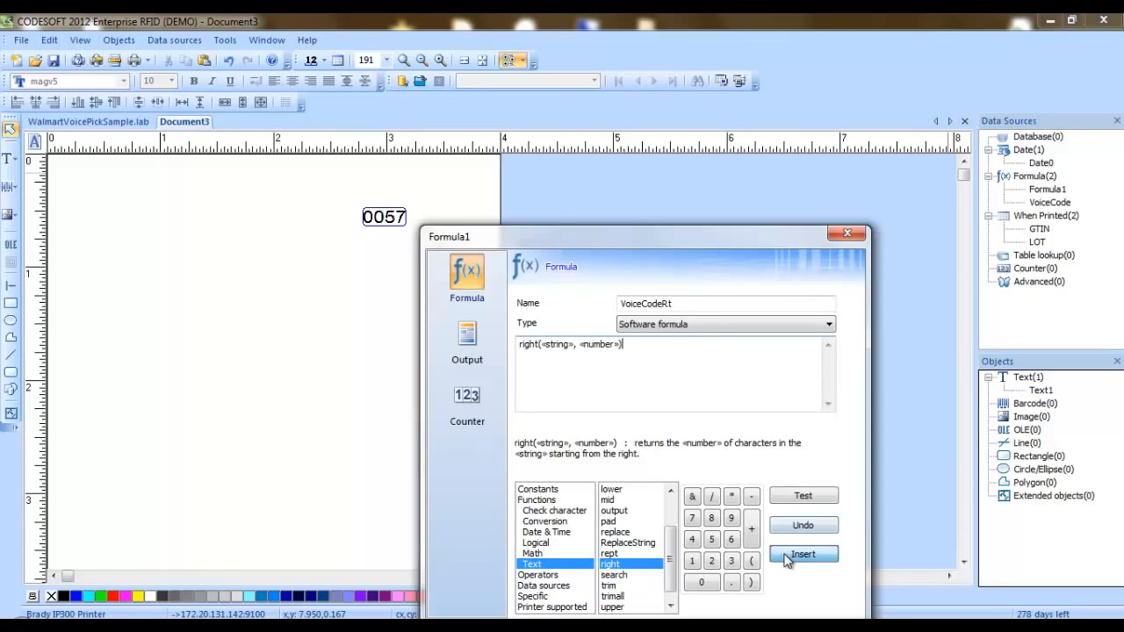
Replace the string placeholder in the right function with the VoiceCode data source.
left_click_drag(555, 350, 540, 348)
double_click(560, 343)
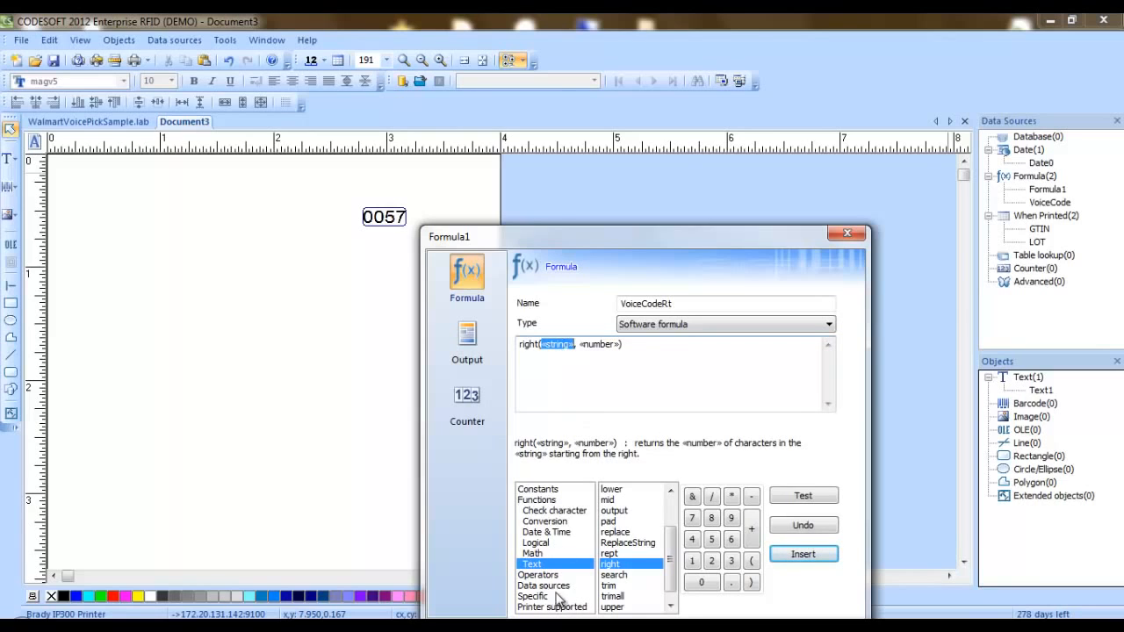
left_click(546, 586)
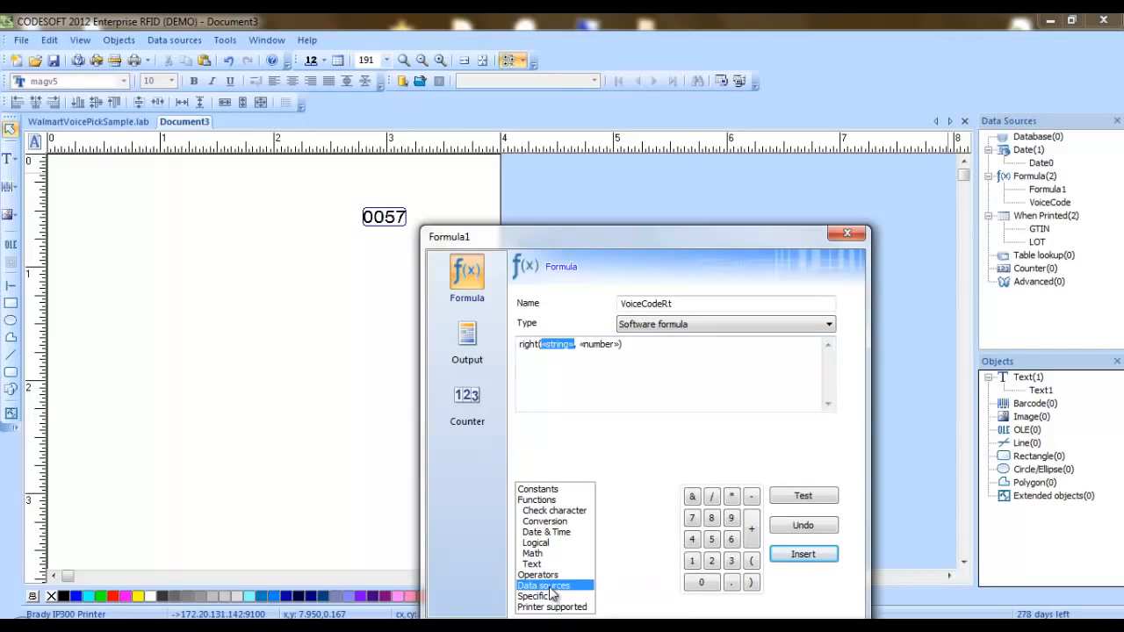
scroll(667, 531, "down", 6)
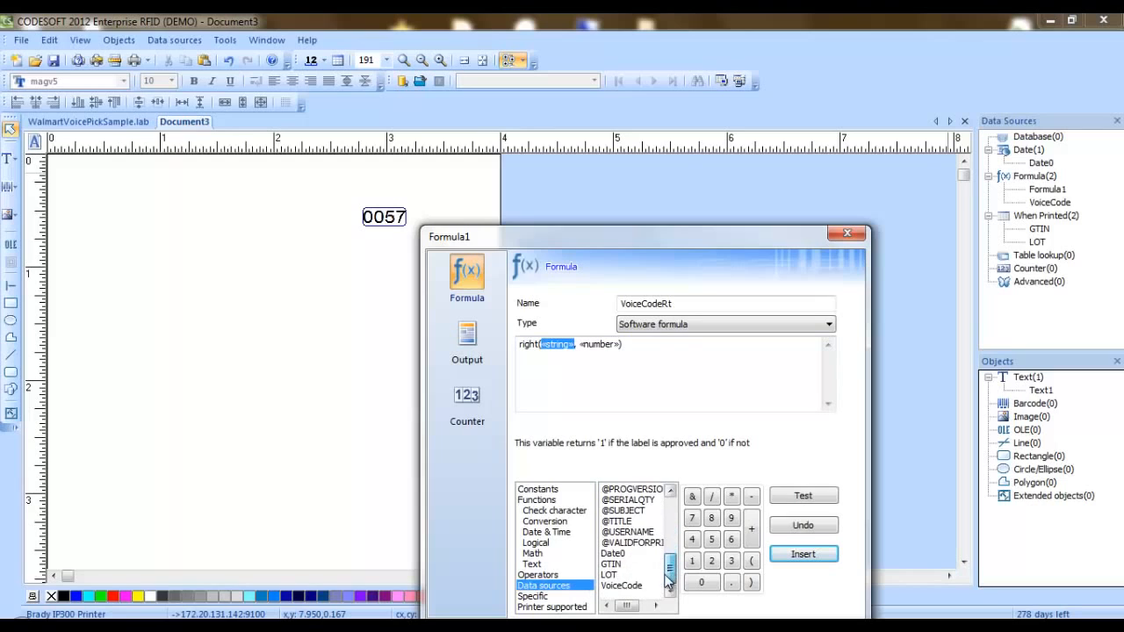
left_click(634, 586)
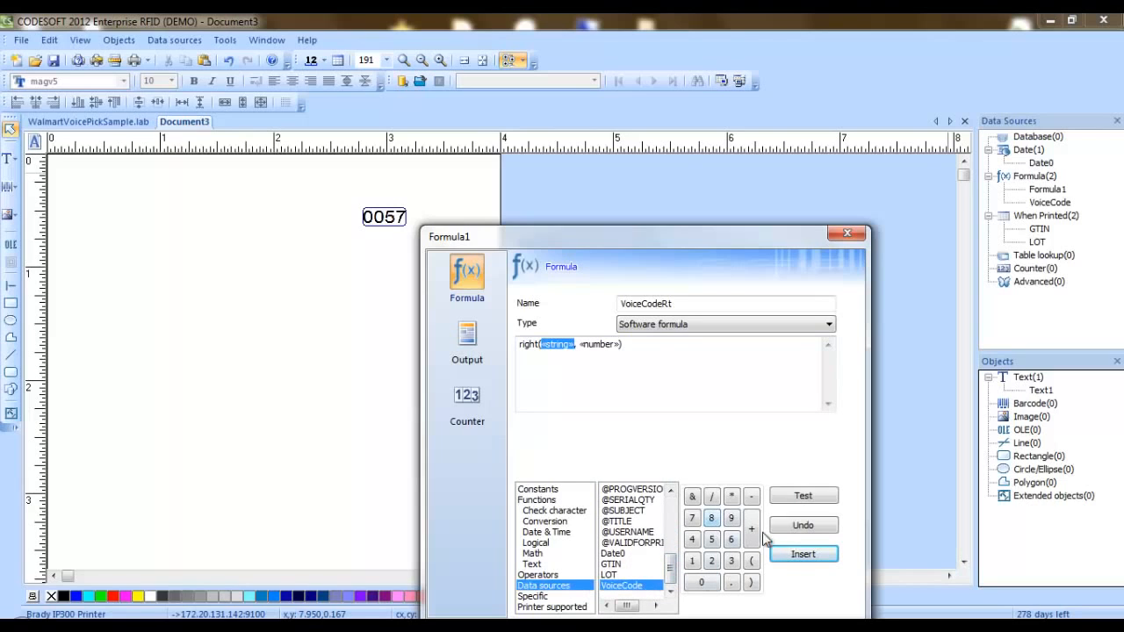
left_click(803, 554)
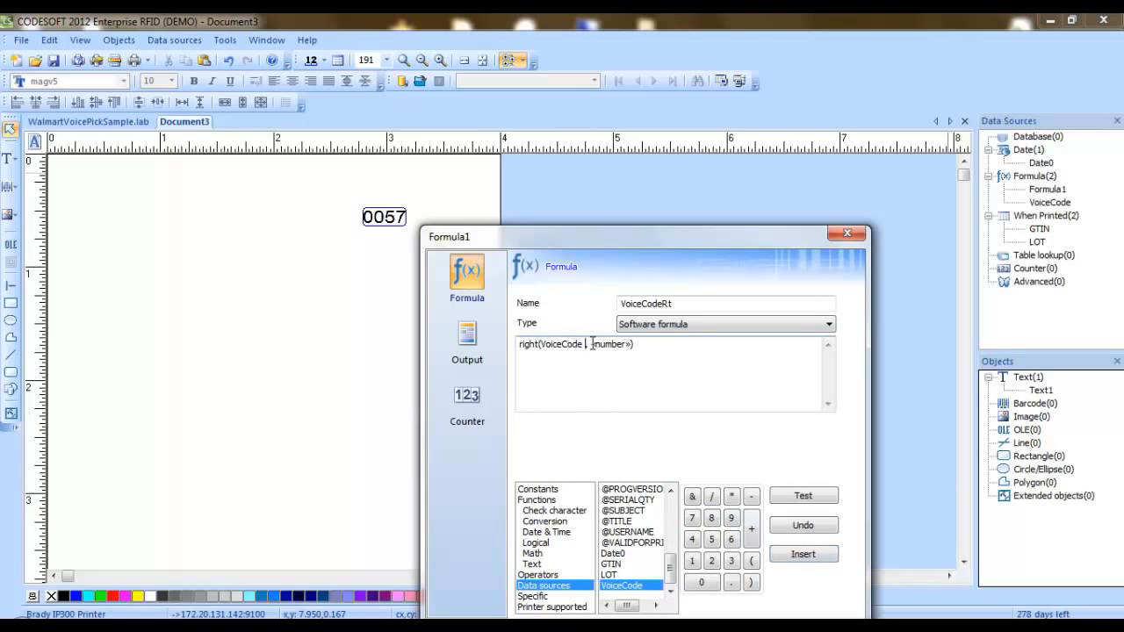
Set the right function's number of characters to 2, then test and save the VoiceCodeRt formula.
left_click(604, 345)
type("2")
left_click(790, 494)
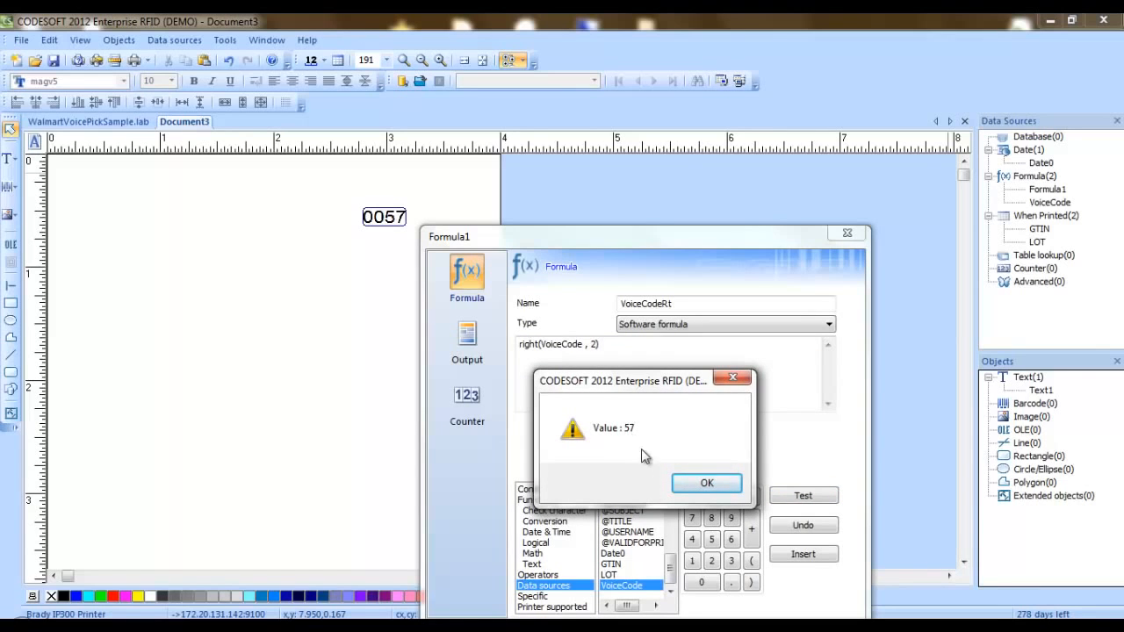
left_click(706, 484)
left_click_drag(602, 226, 580, 121)
left_click(680, 530)
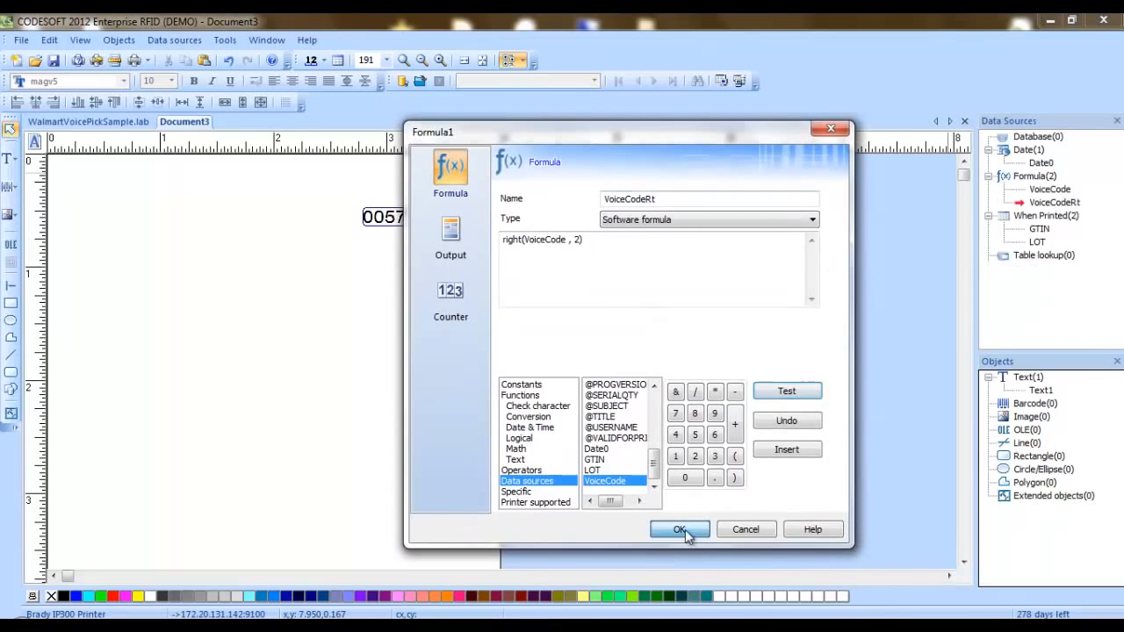
Add another formula data source named VoiceCodeLt and insert the left text function into it.
right_click(1024, 178)
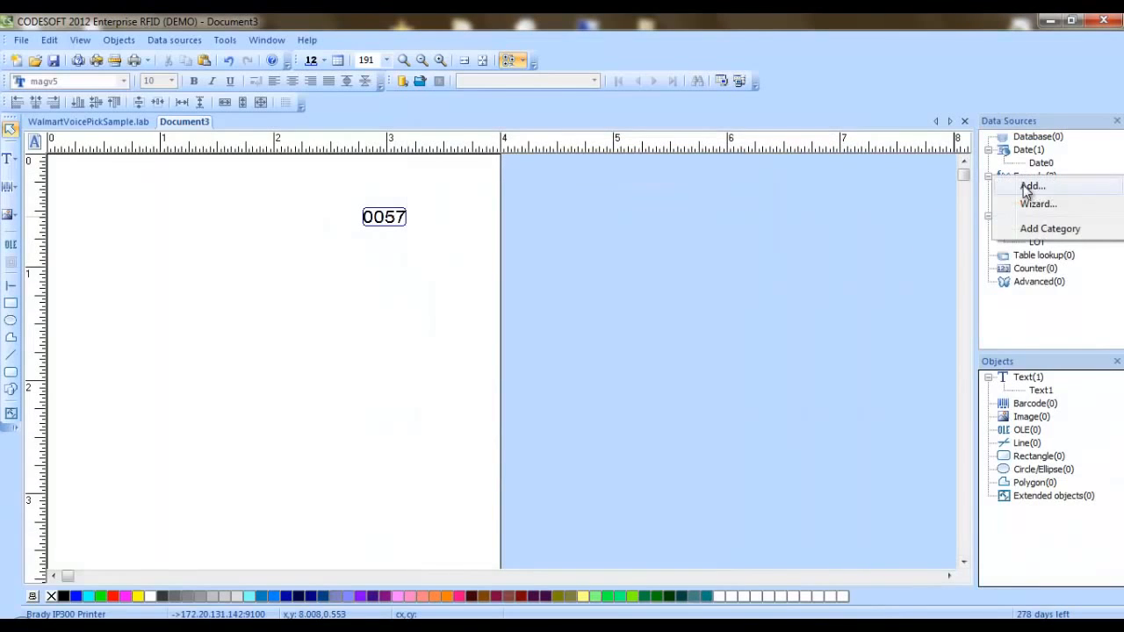
left_click(1026, 187)
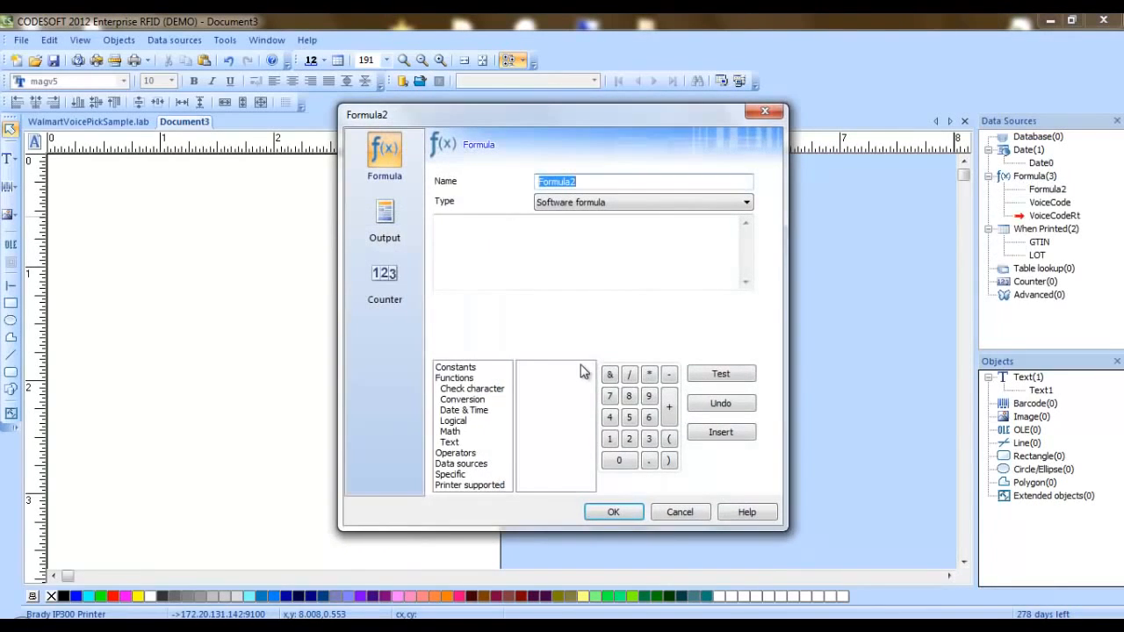
type("VoiceCodeLt")
left_click(553, 257)
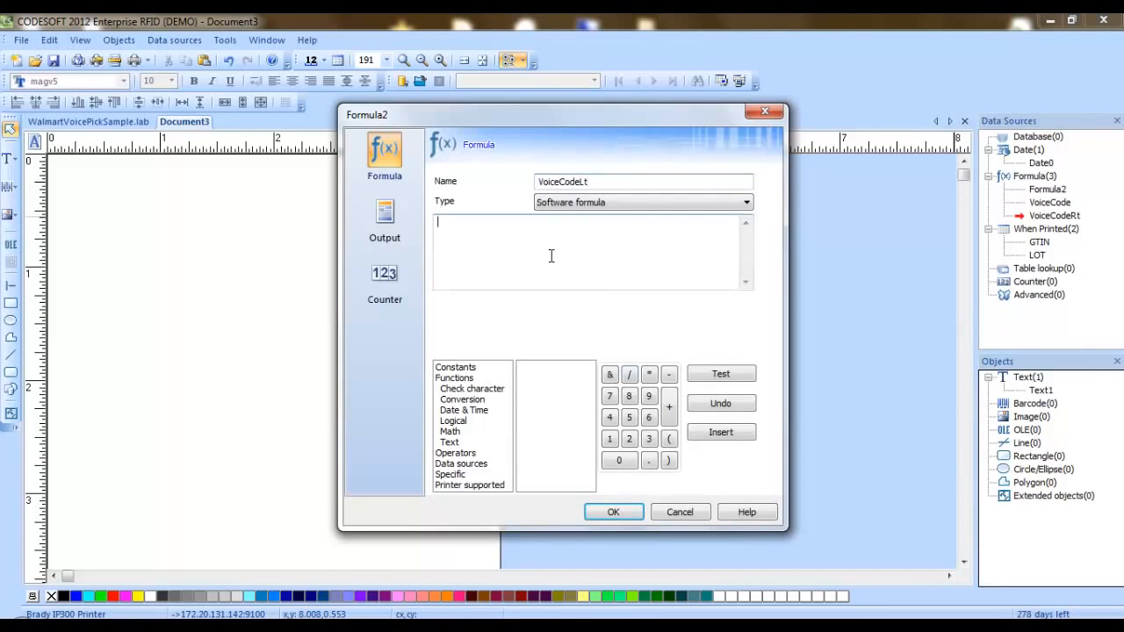
left_click(466, 443)
left_click(527, 398)
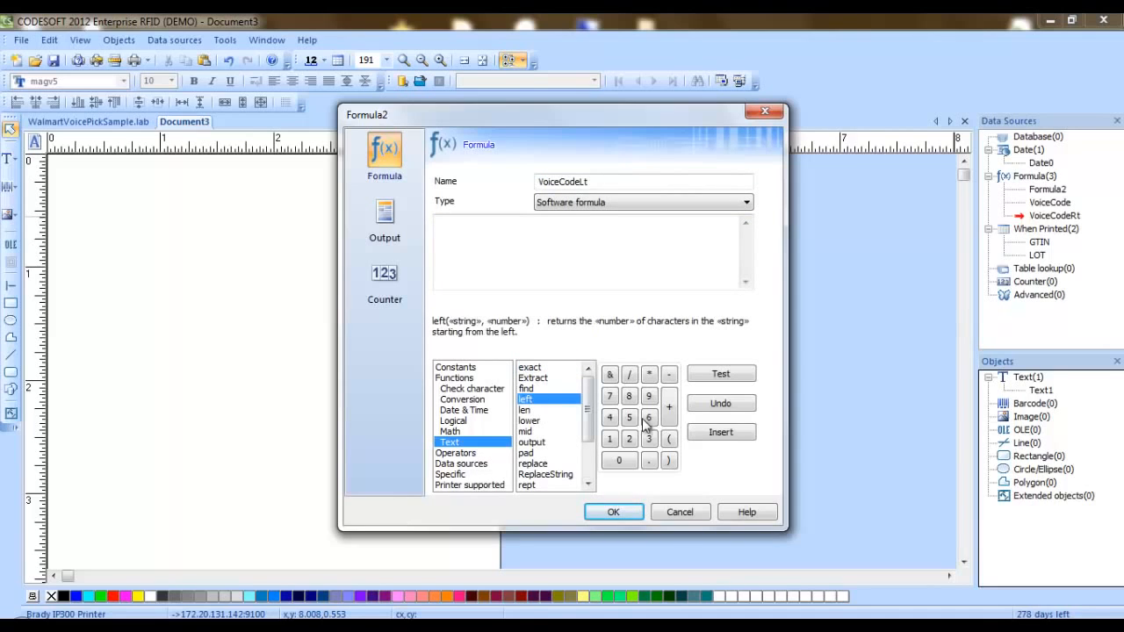
left_click(717, 433)
Replace the string placeholder in the left function with the VoiceCode data source.
double_click(471, 224)
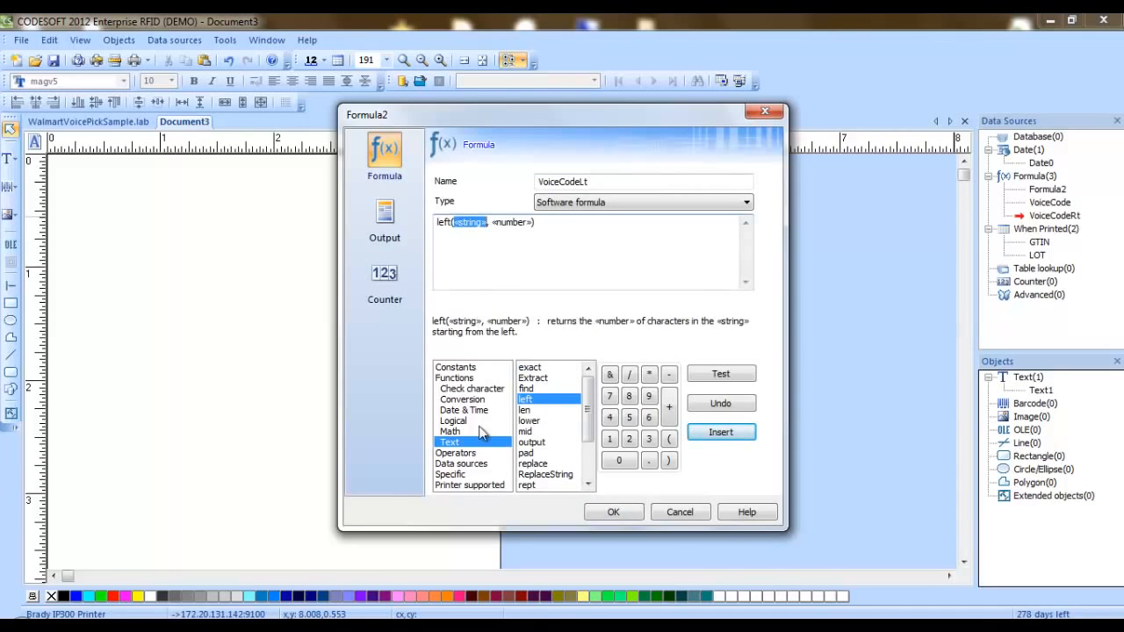
left_click(461, 463)
left_click_drag(590, 392, 586, 446)
left_click(542, 453)
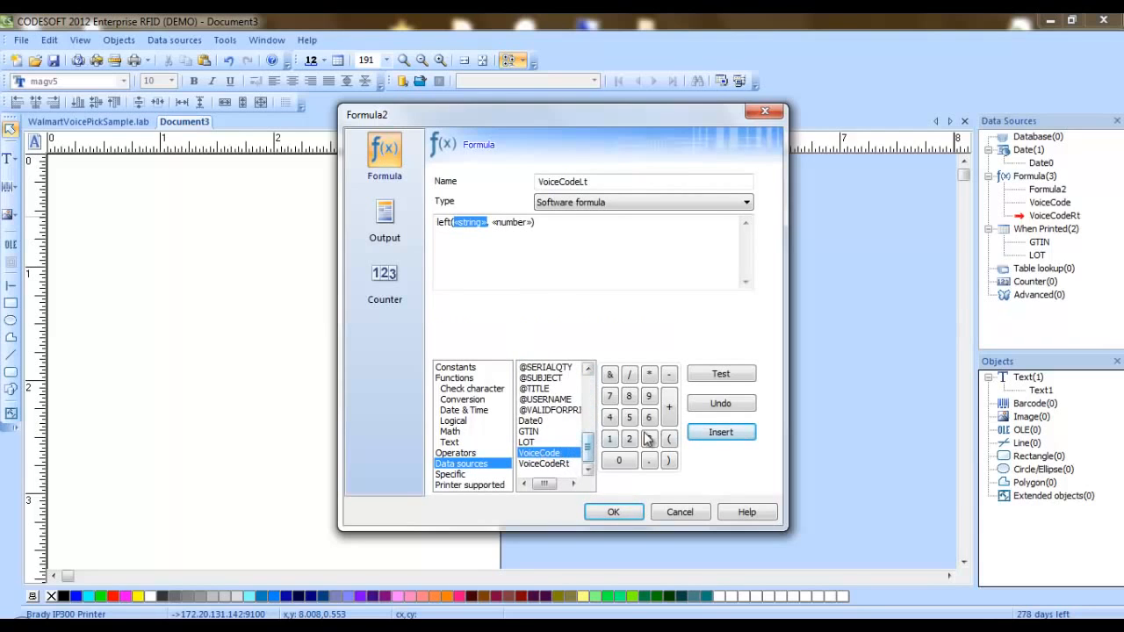
left_click(713, 435)
Set the left function's number of characters to 2, then test and save the VoiceCodeLt formula.
double_click(529, 230)
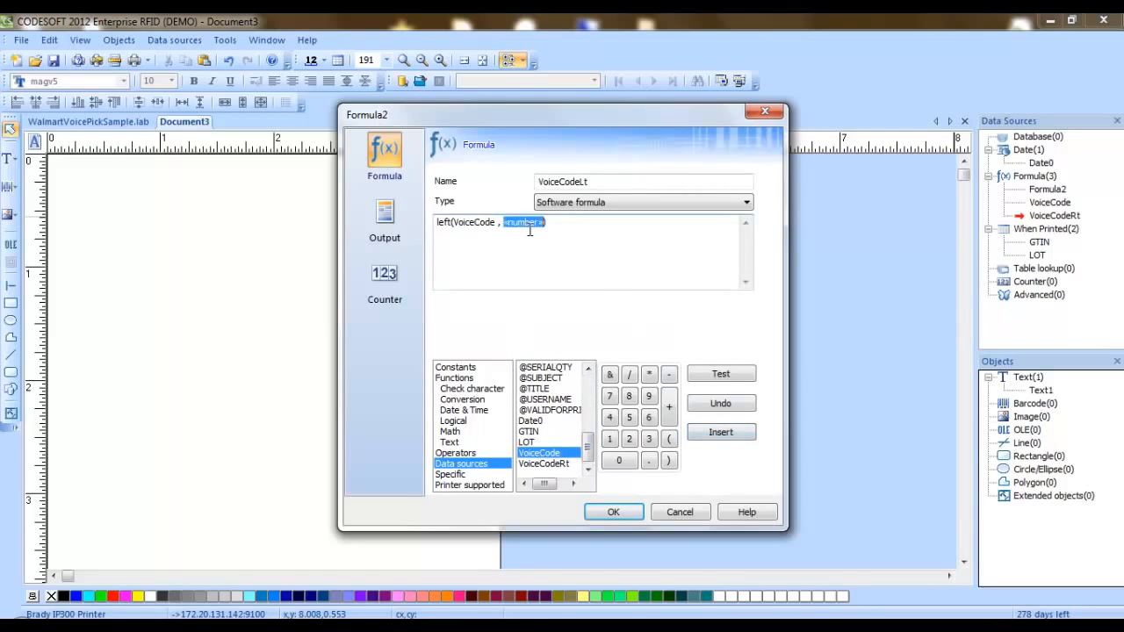
type("2")
left_click(716, 373)
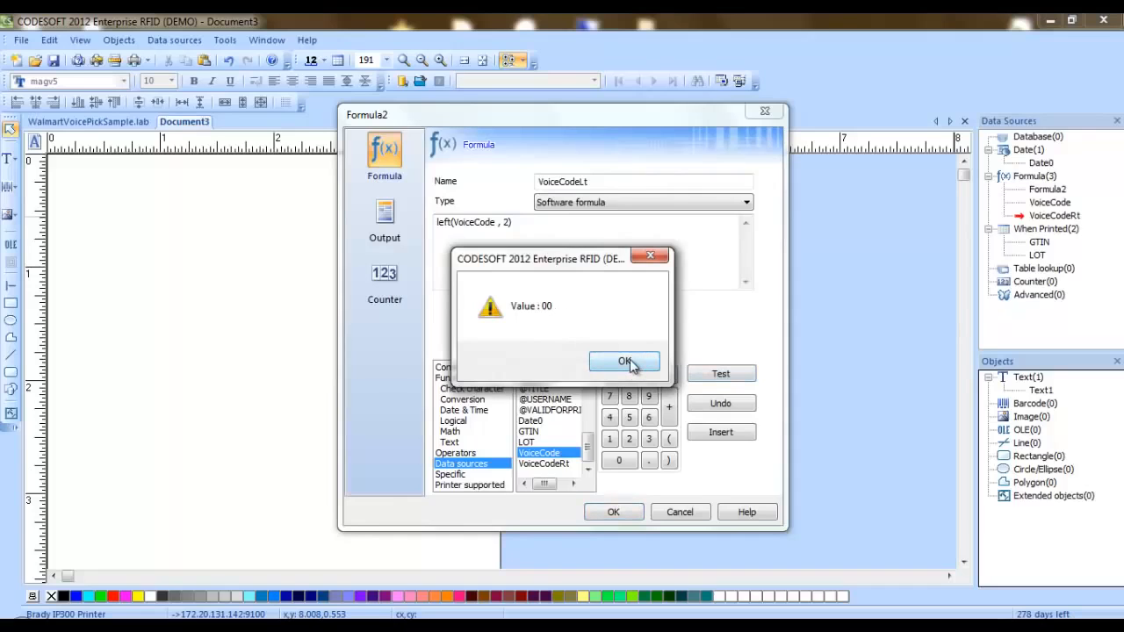
left_click(625, 361)
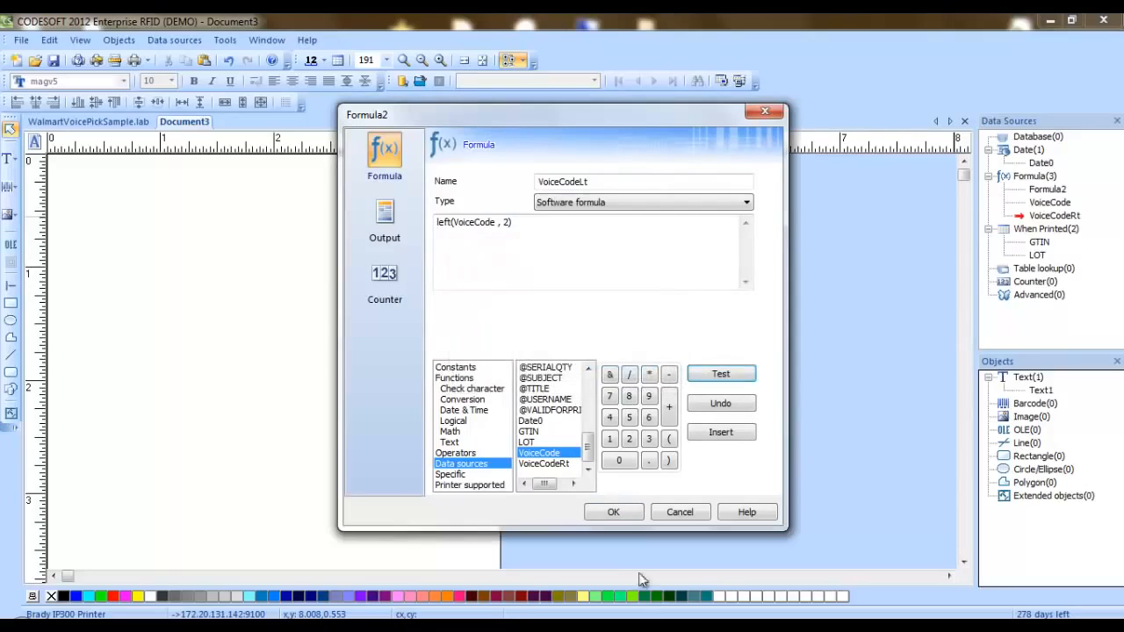
left_click(613, 513)
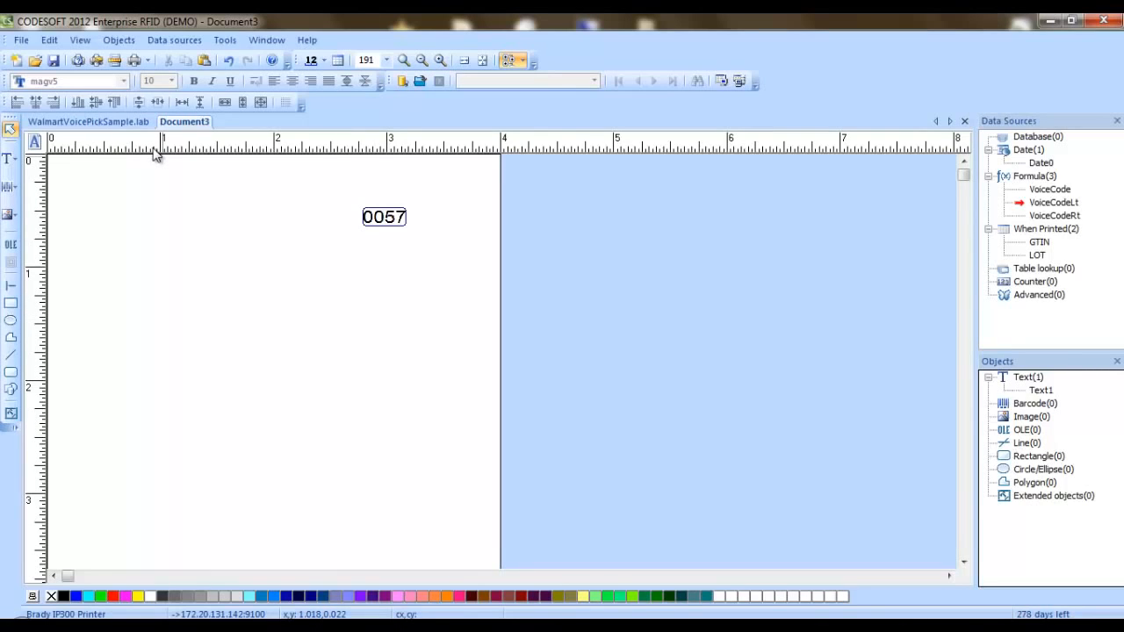
Check the sample label's black voice code box and draw a rectangle about 1.51 by 0.74 in the new label's lower-right area.
left_click(90, 122)
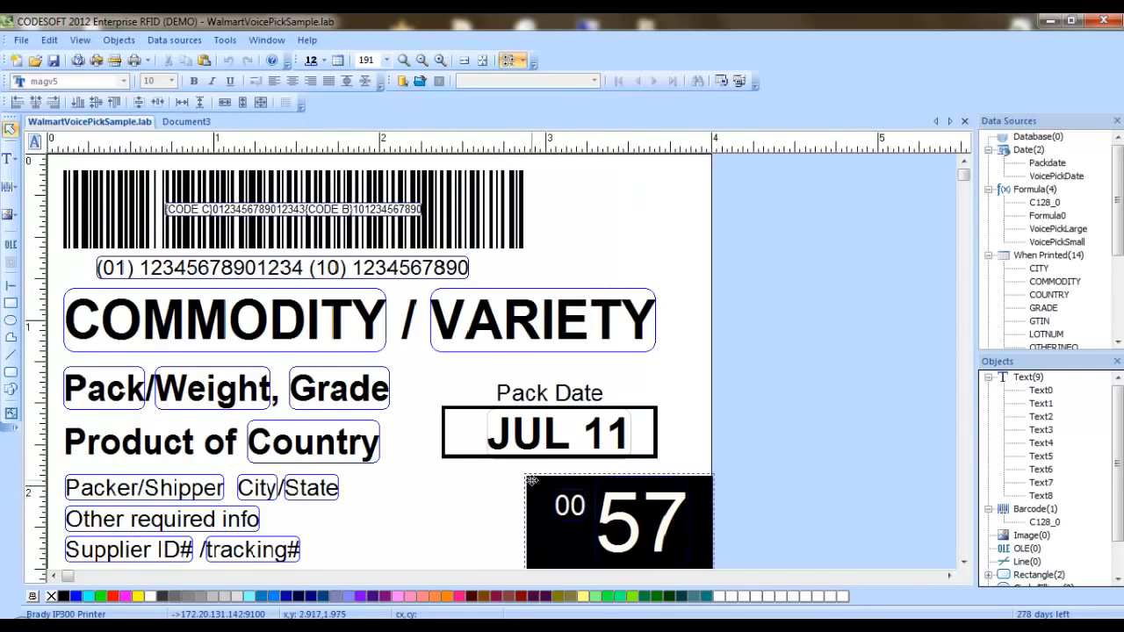
left_click(583, 507)
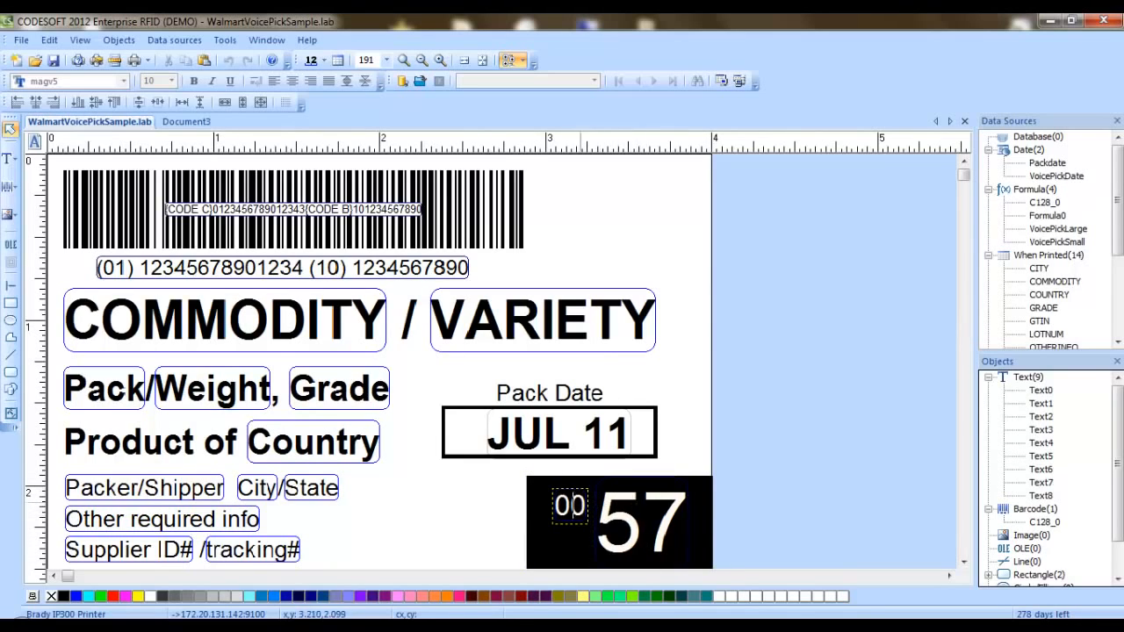
left_click(184, 124)
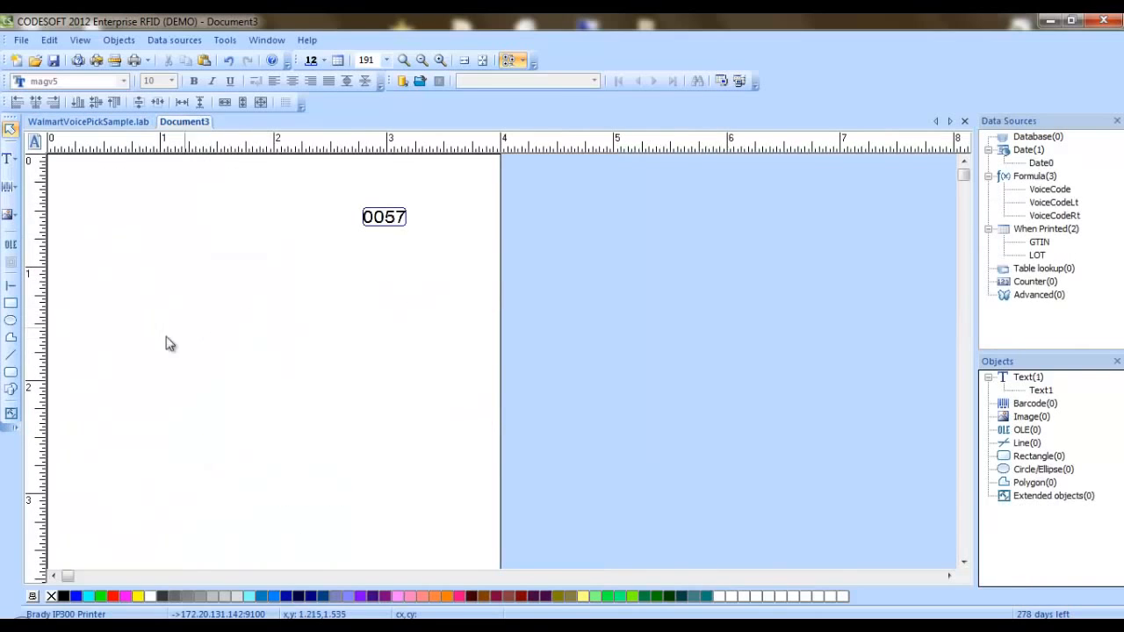
left_click(10, 303)
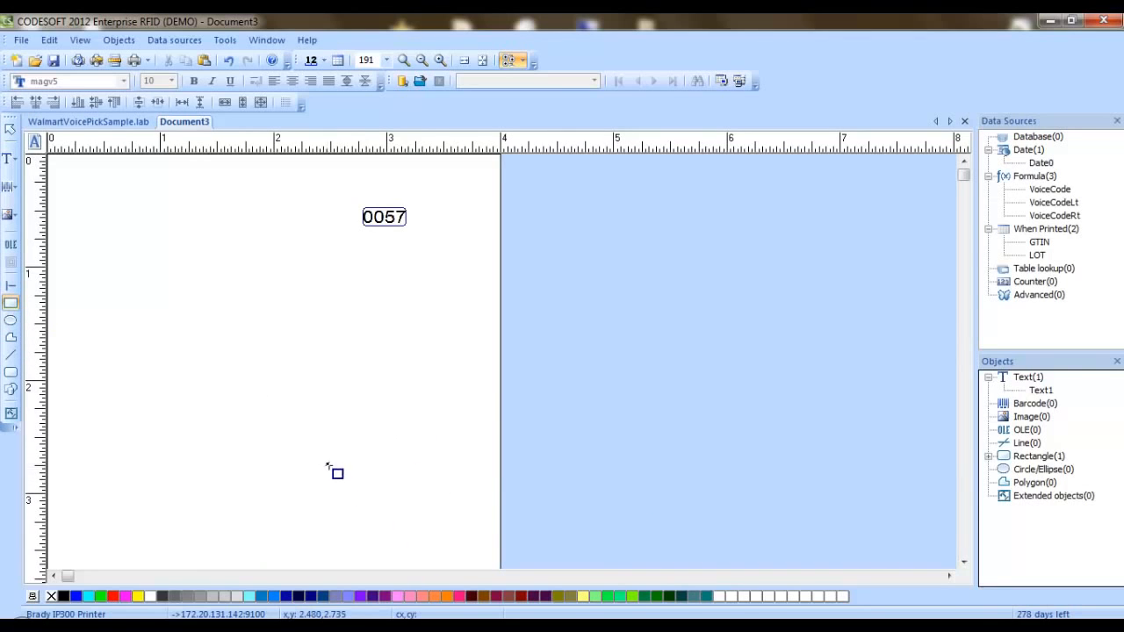
mouse_move(327, 464)
left_mouse_down()
mouse_move(491, 569)
mouse_move(484, 153)
mouse_move(504, 552)
left_mouse_up()
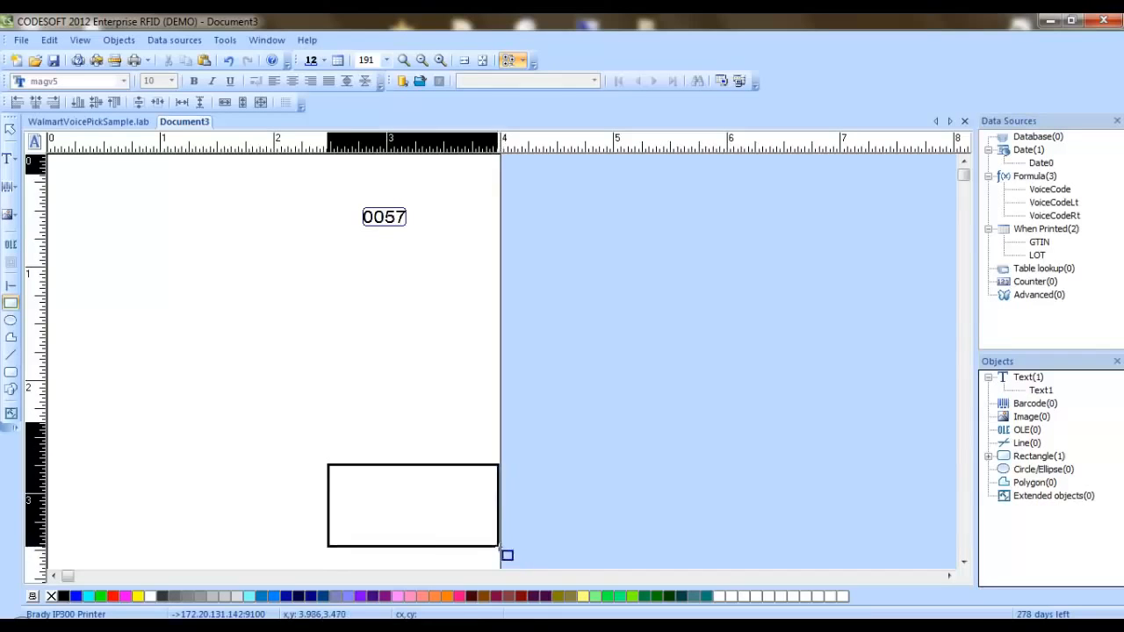
Enable a background for the lower-right rectangle and fill it with black.
double_click(449, 502)
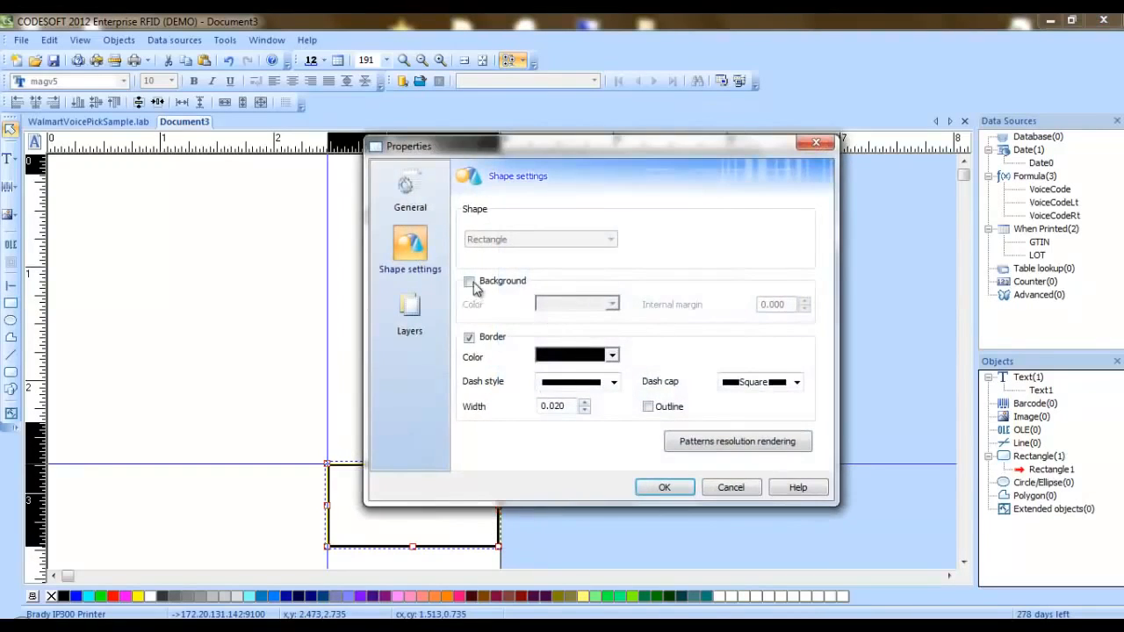
left_click(469, 280)
left_click(610, 306)
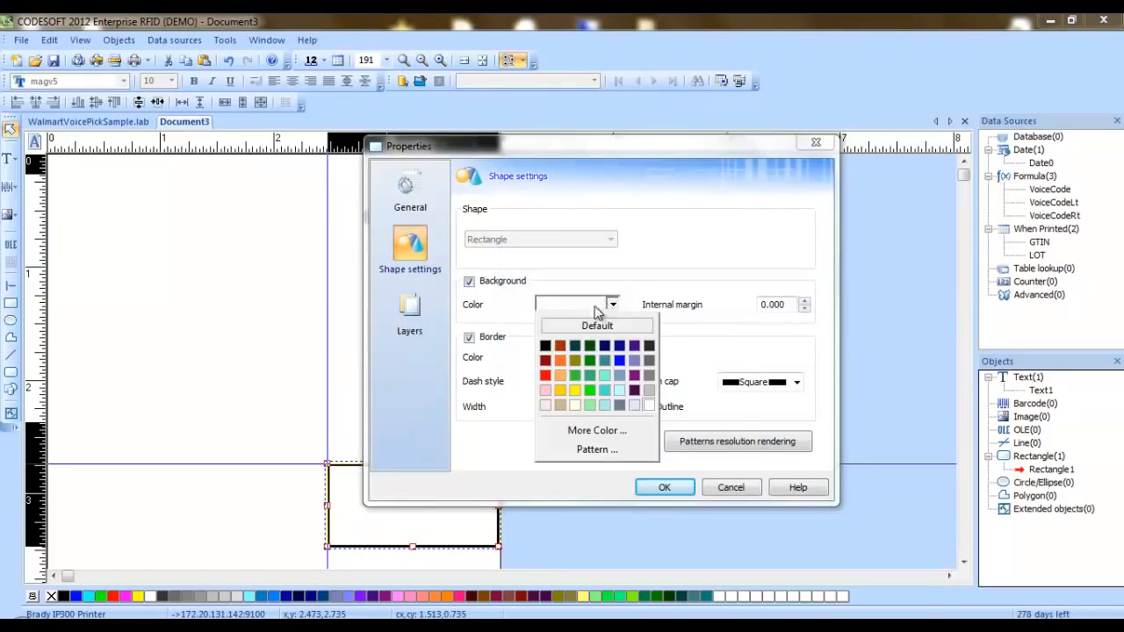
left_click(544, 343)
left_click(665, 487)
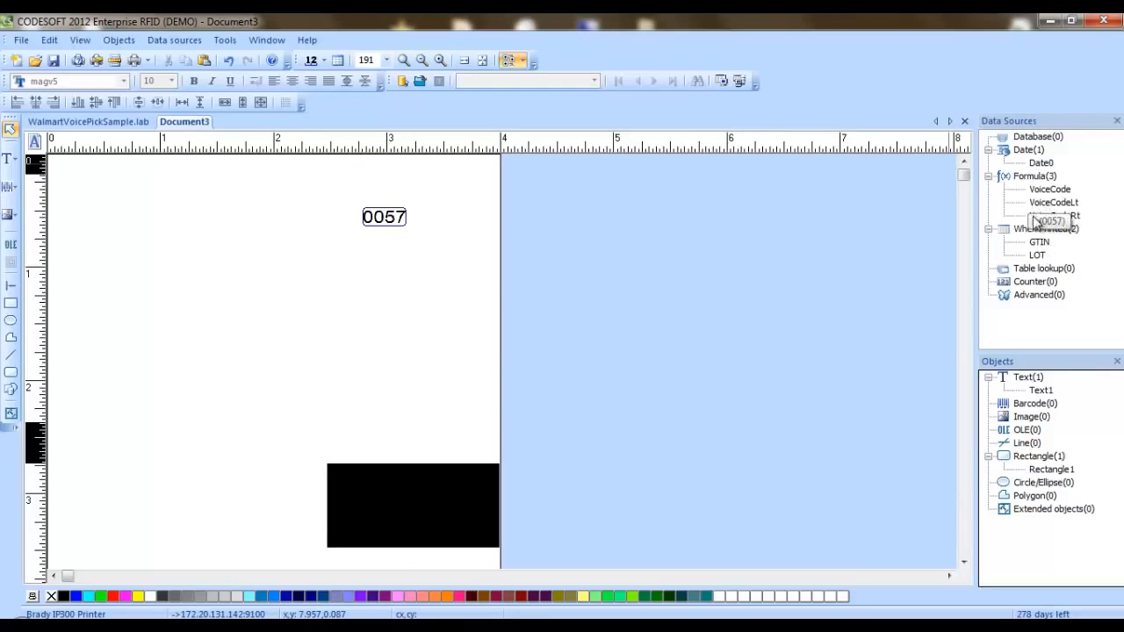
Place the VoiceCodeLt and VoiceCodeRt formulas on the label as two text objects, side by side in the blank middle area.
left_click_drag(1043, 207, 184, 329)
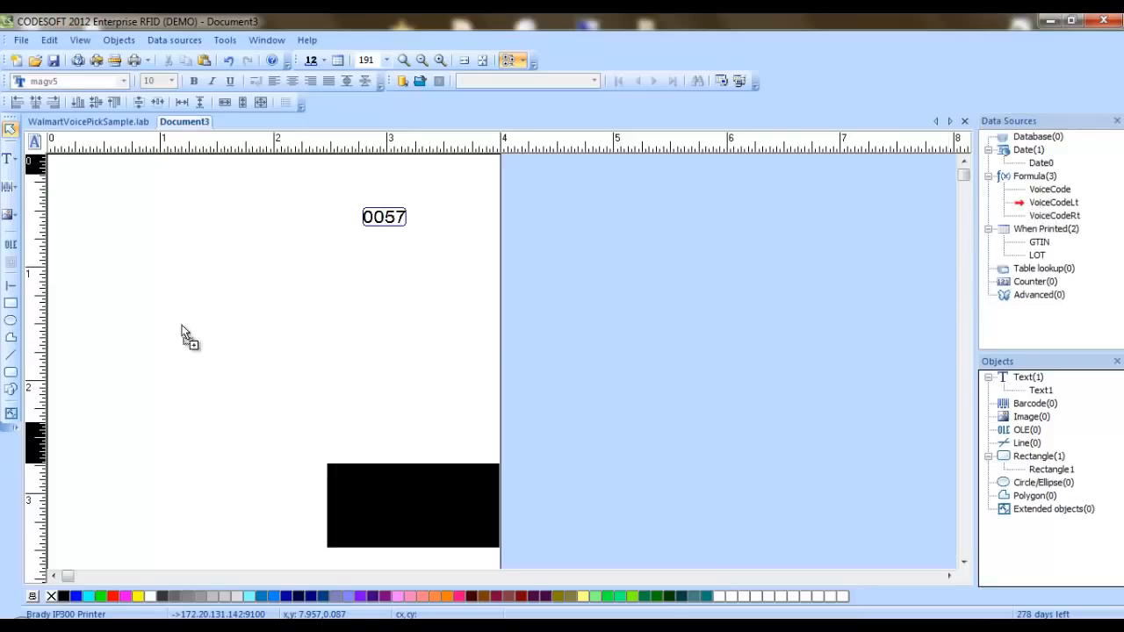
left_click(210, 337)
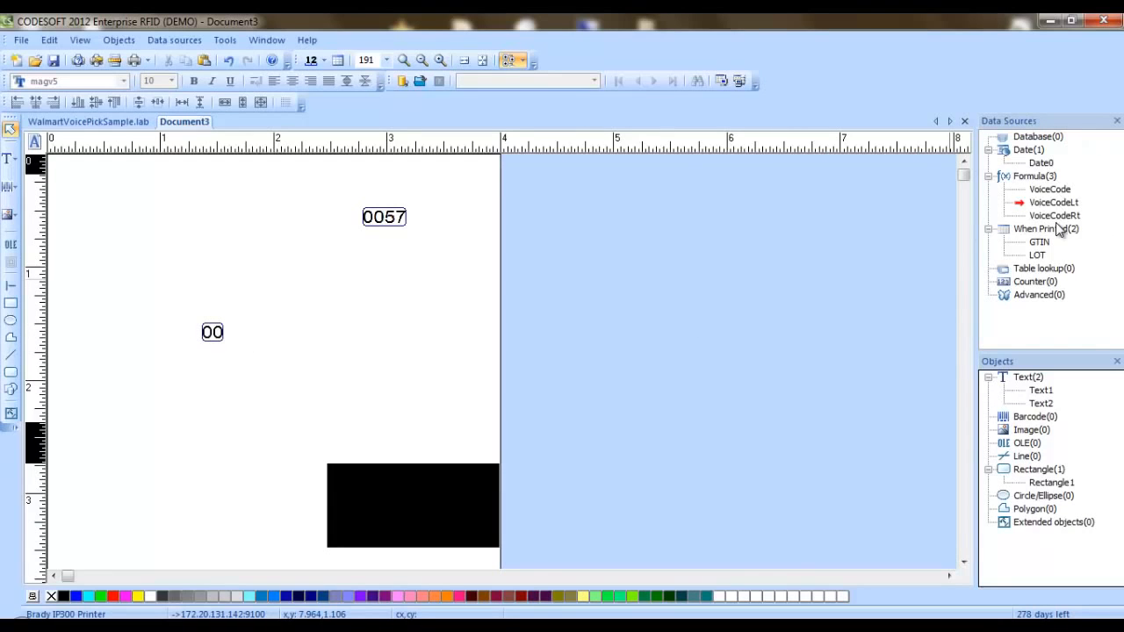
left_click_drag(1053, 215, 251, 320)
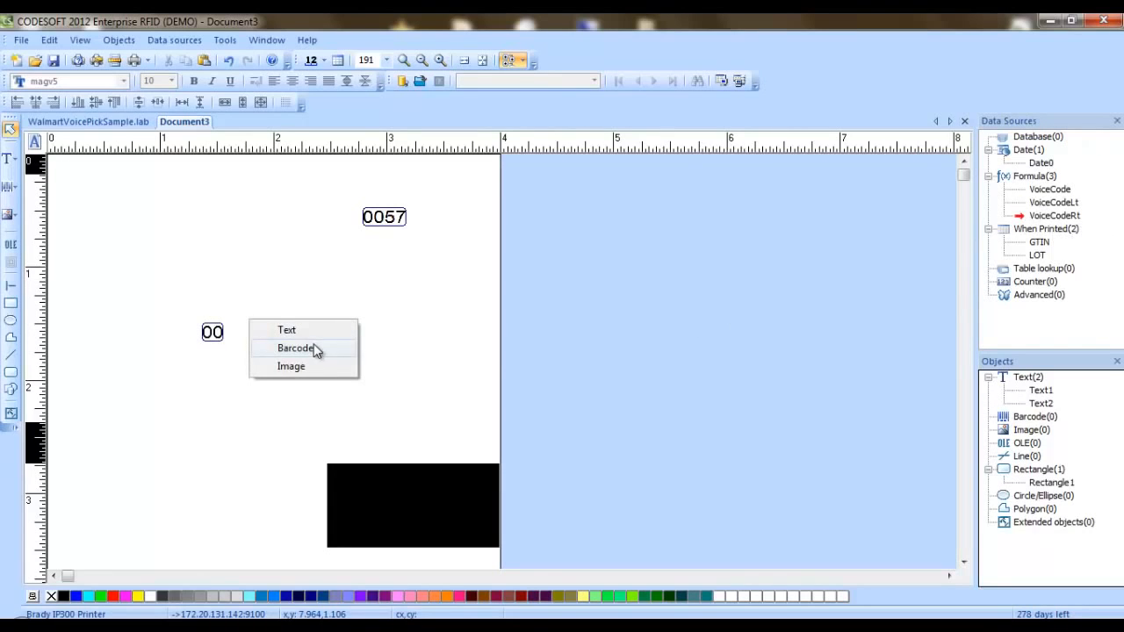
left_click(299, 330)
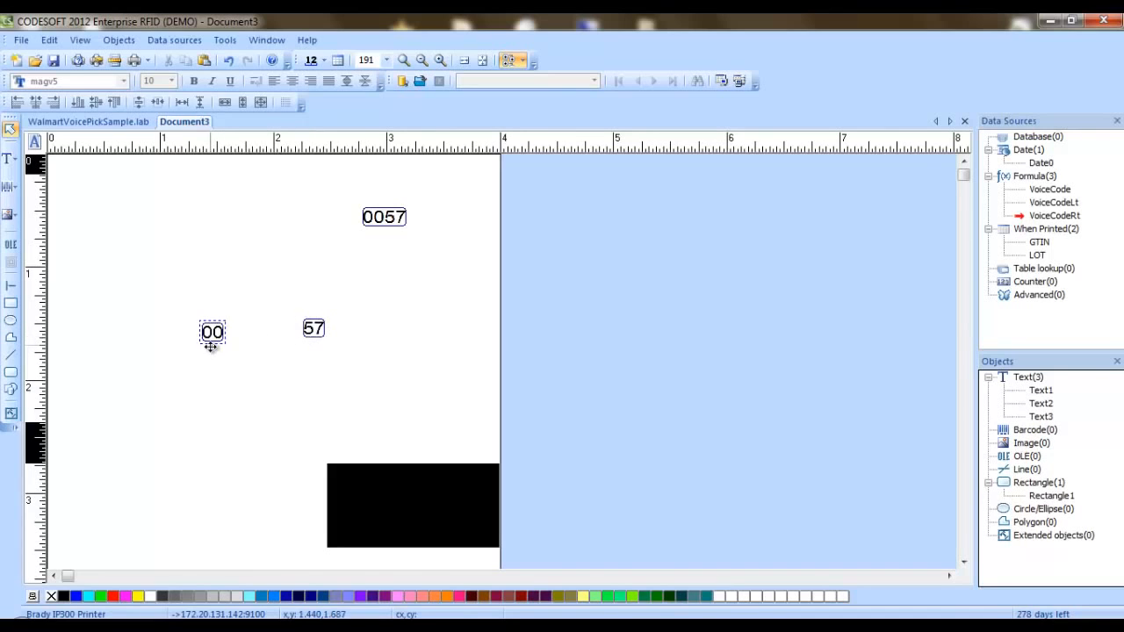
Move the VoiceCodeLt text to about 1.57, 1.45 on the label and set its font size to 12.
left_click_drag(212, 343, 235, 335)
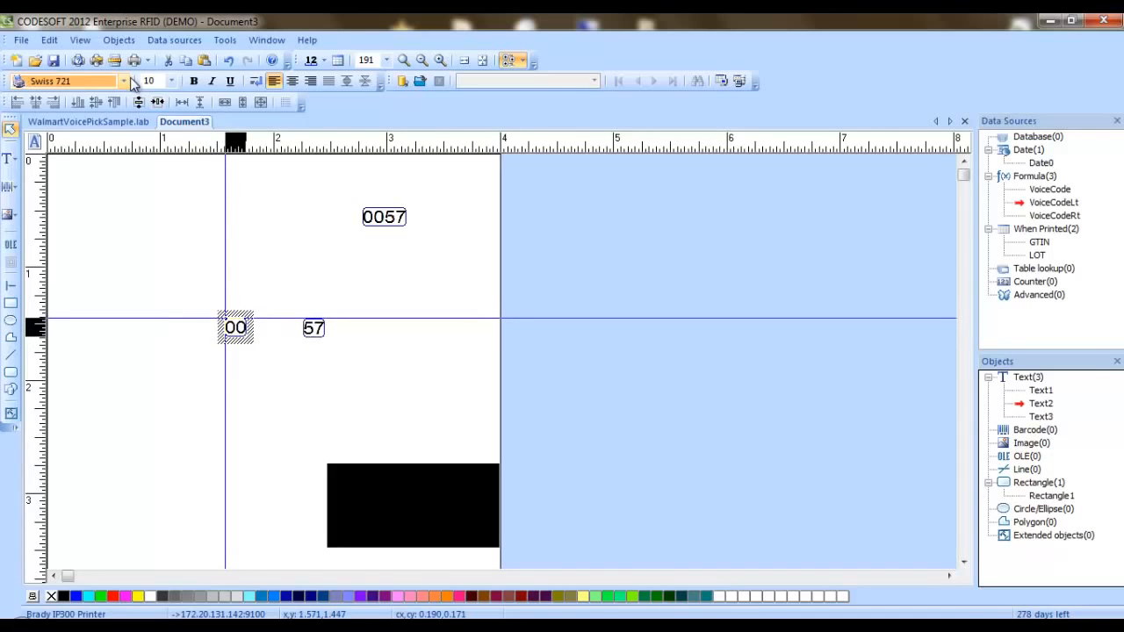
left_click(173, 82)
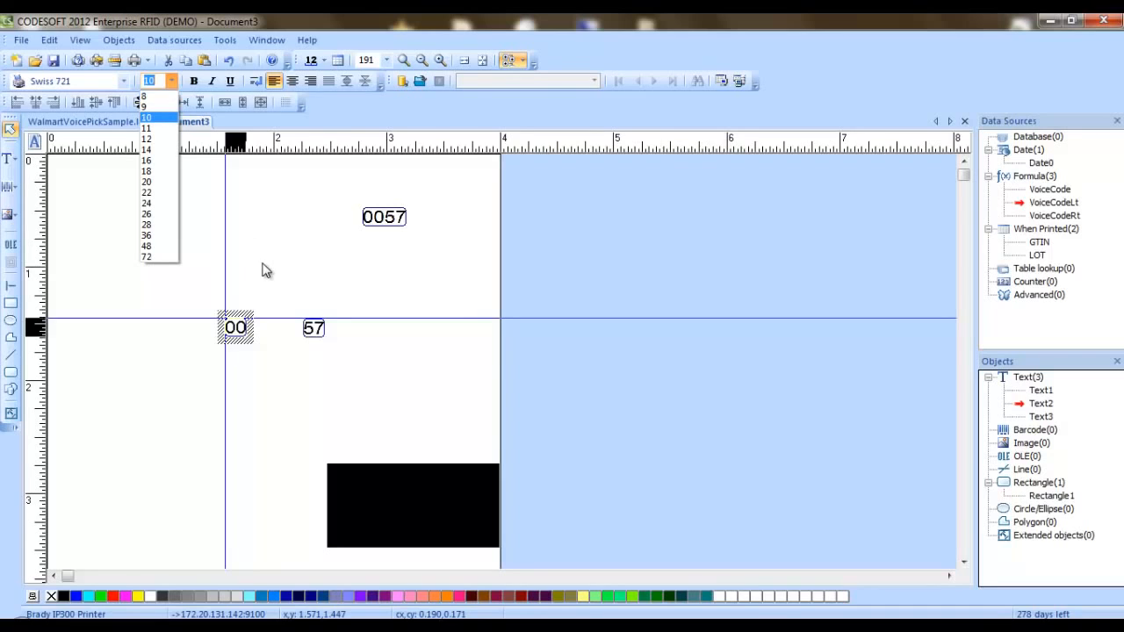
left_click(146, 139)
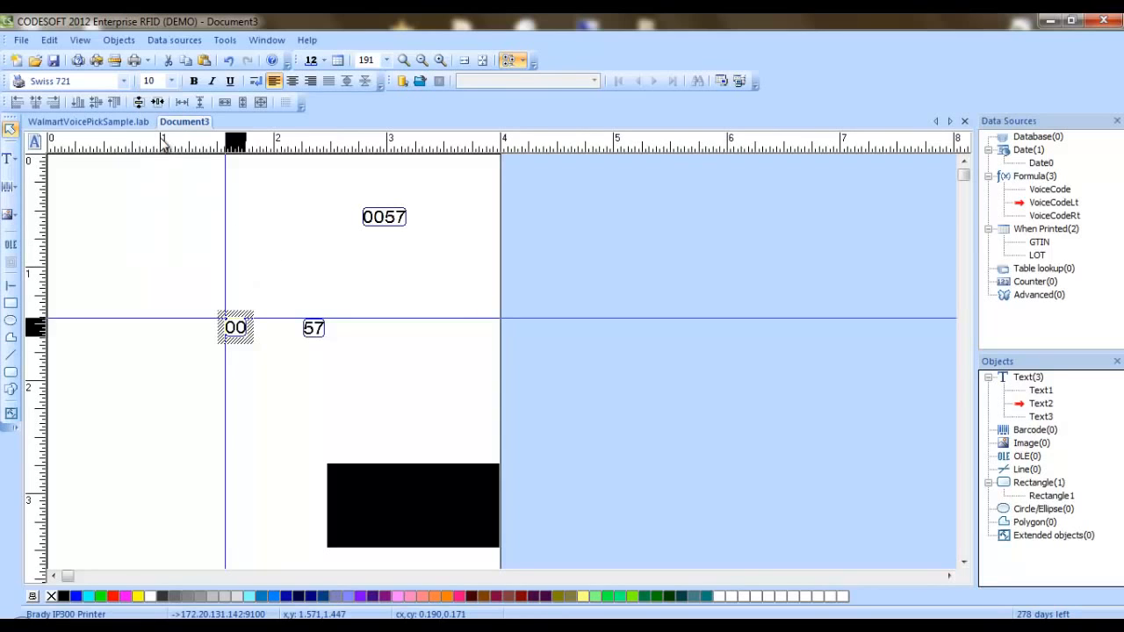
Set the VoiceCodeRt text to font size 36 and move it directly beside the VoiceCodeLt text.
left_click(313, 327)
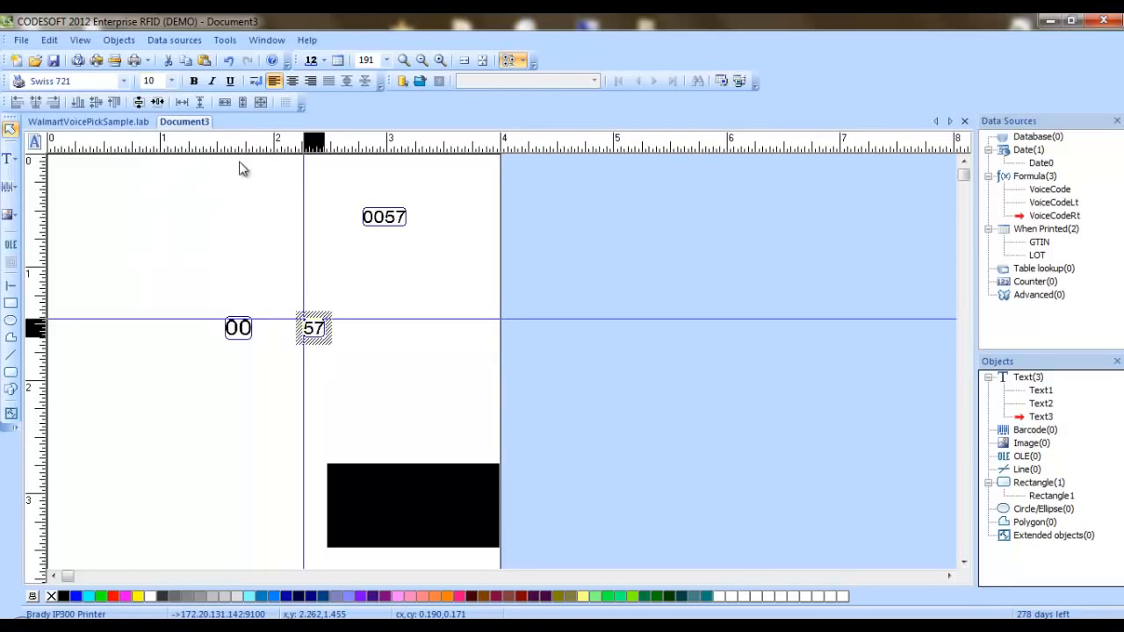
left_click(172, 81)
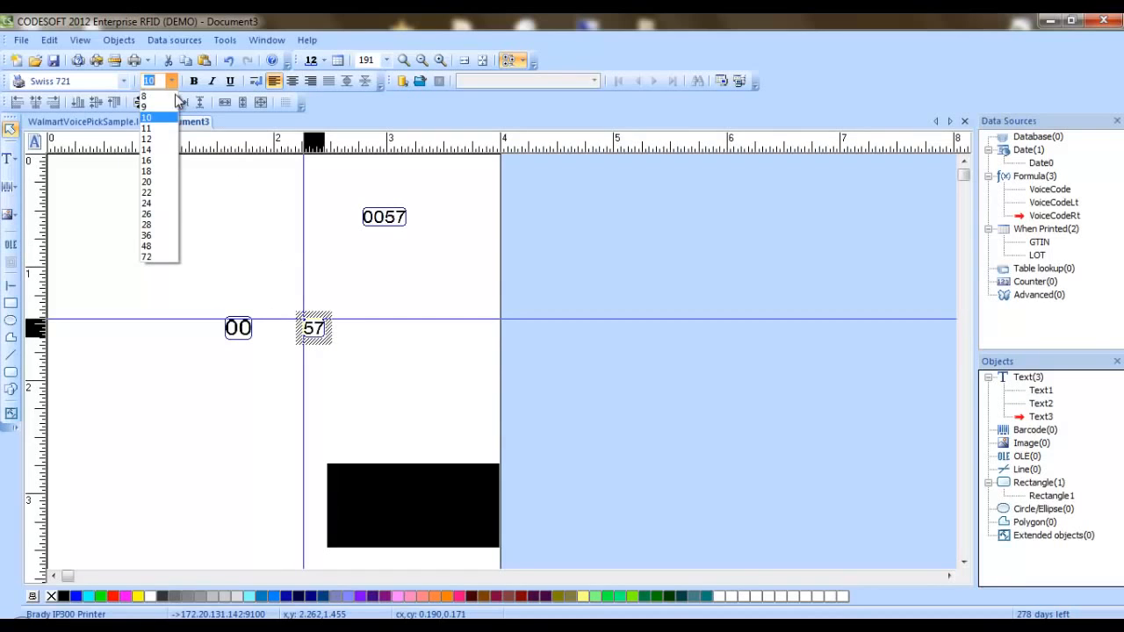
left_click(151, 236)
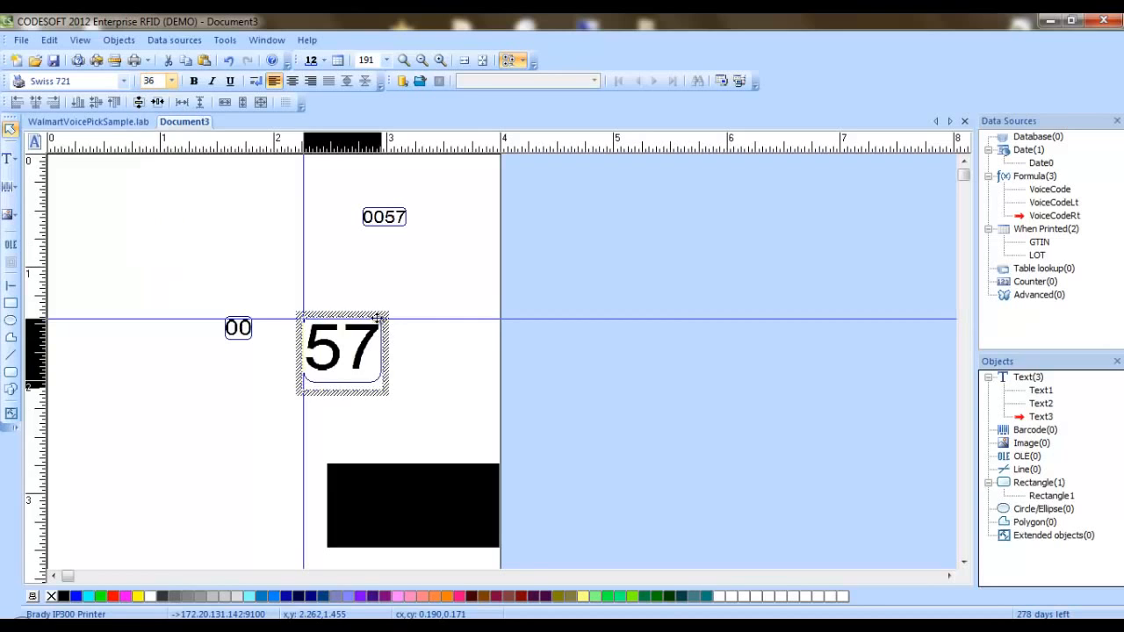
left_click_drag(334, 315, 293, 311)
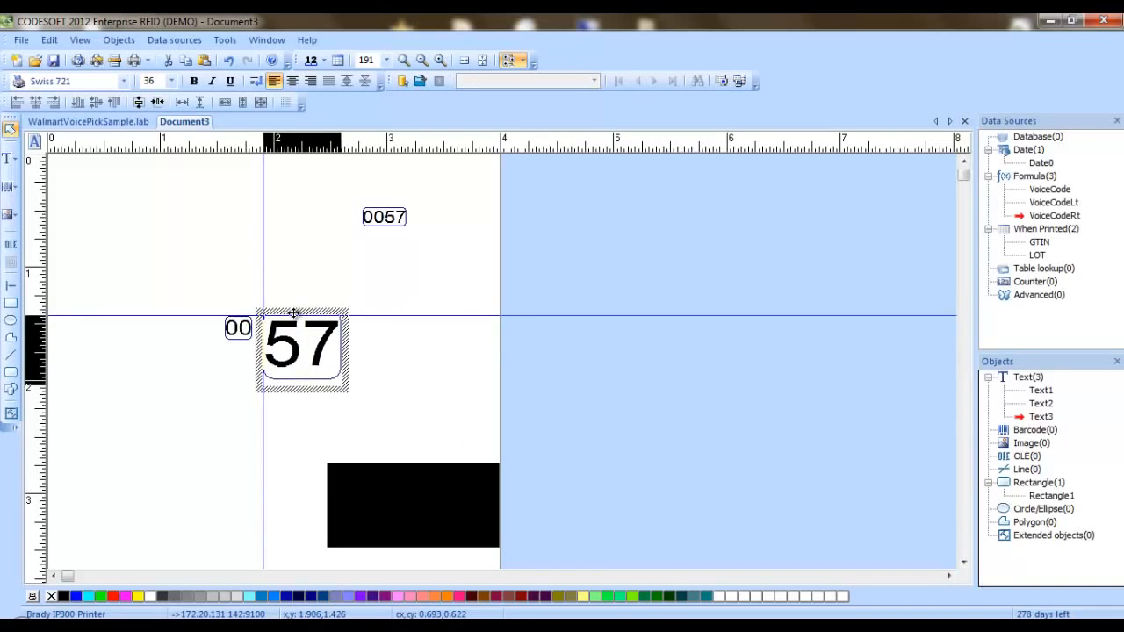
Move both digit pair texts together onto the black rectangle, and reposition them just above it.
mouse_move(198, 279)
left_mouse_down()
mouse_move(443, 406)
mouse_move(429, 422)
left_mouse_up()
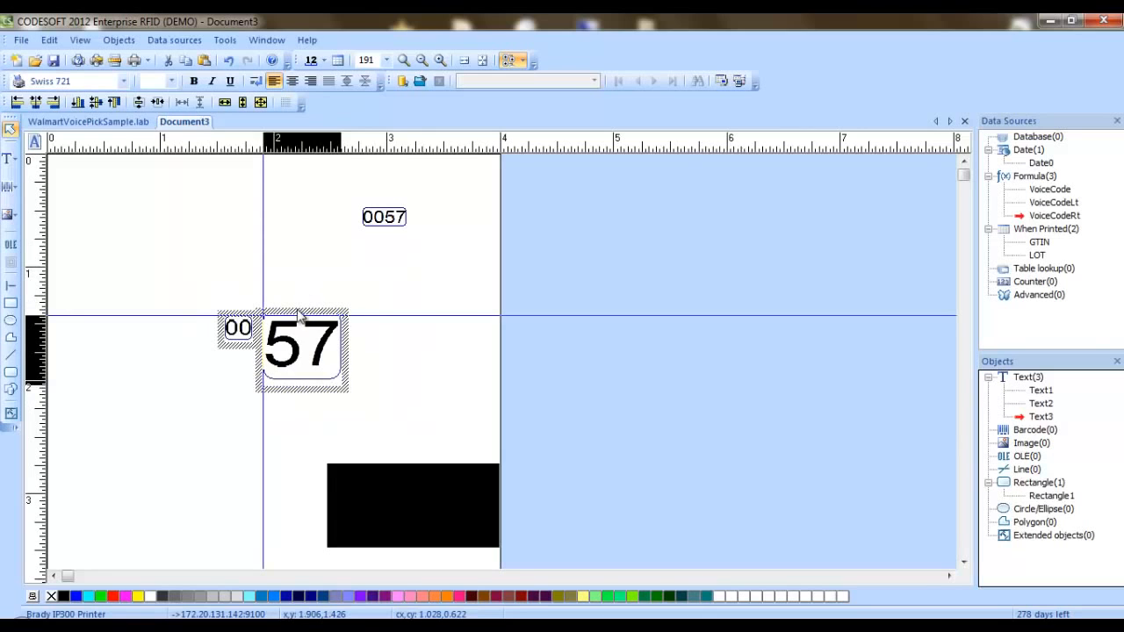
left_click_drag(298, 313, 428, 472)
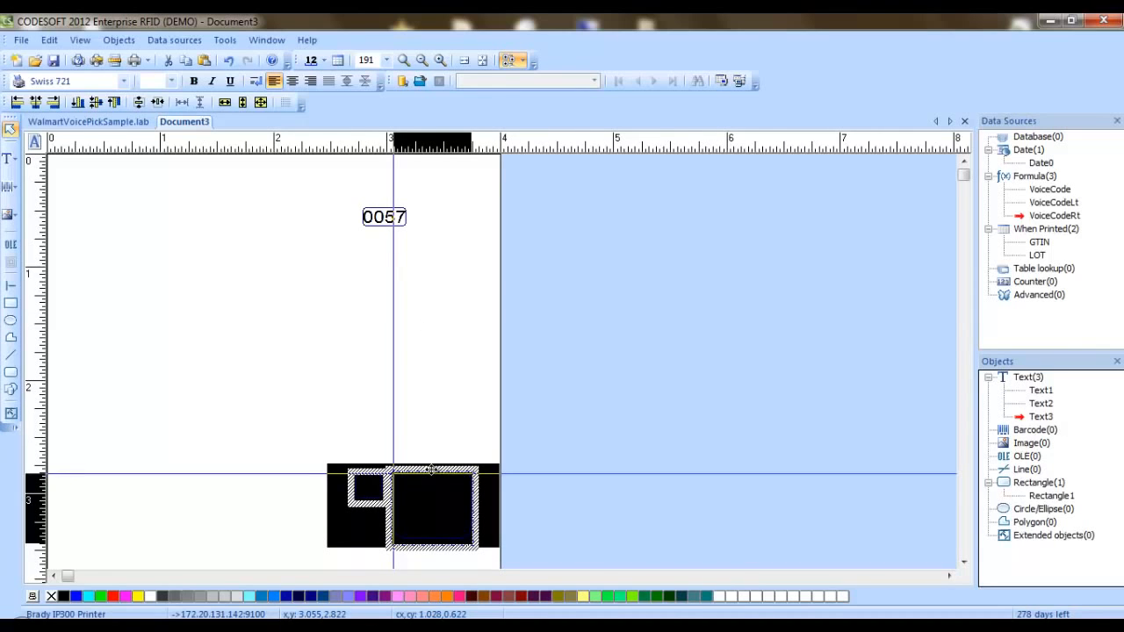
left_click_drag(431, 470, 415, 358)
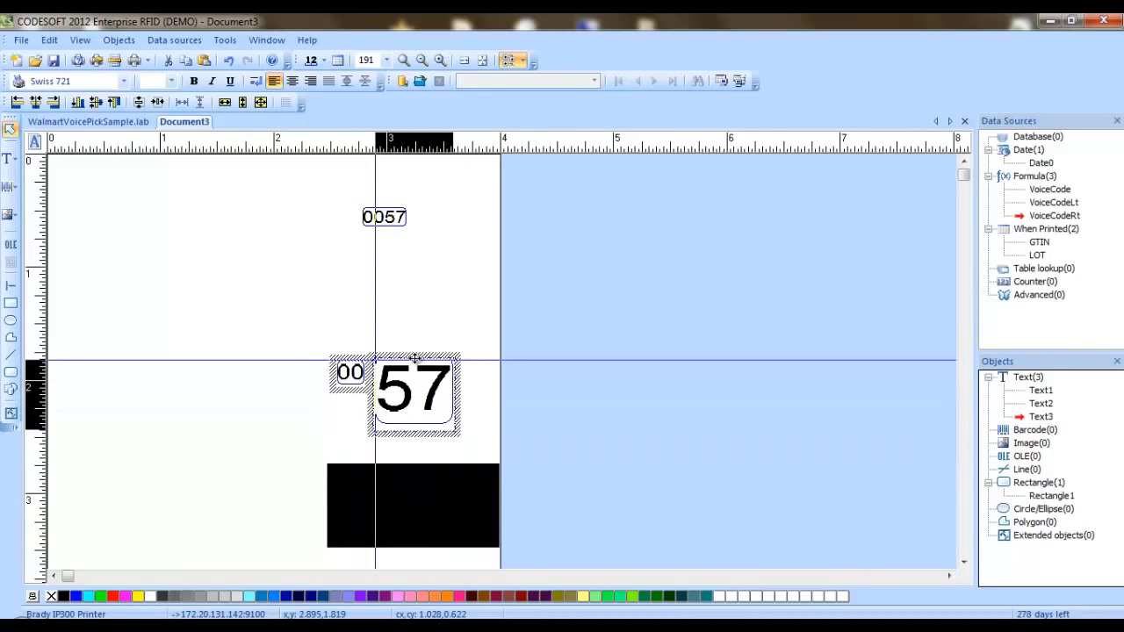
left_click(389, 316)
Give the VoiceCodeRt text a white foreground and a black background, and shift it slightly toward the VoiceCodeLt text.
double_click(395, 355)
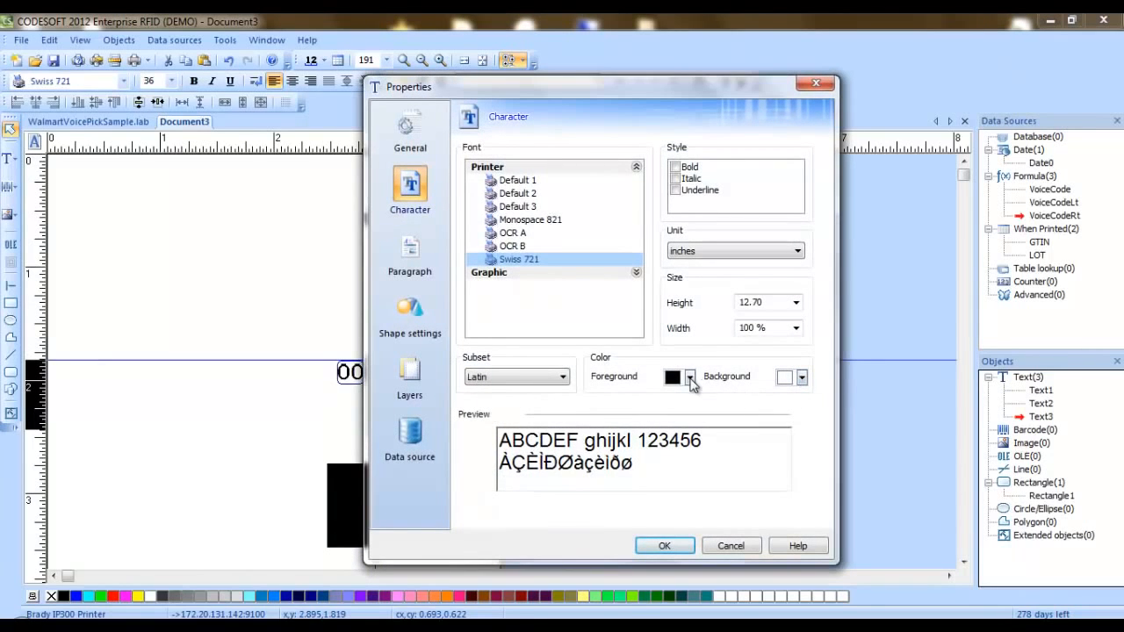
left_click(690, 378)
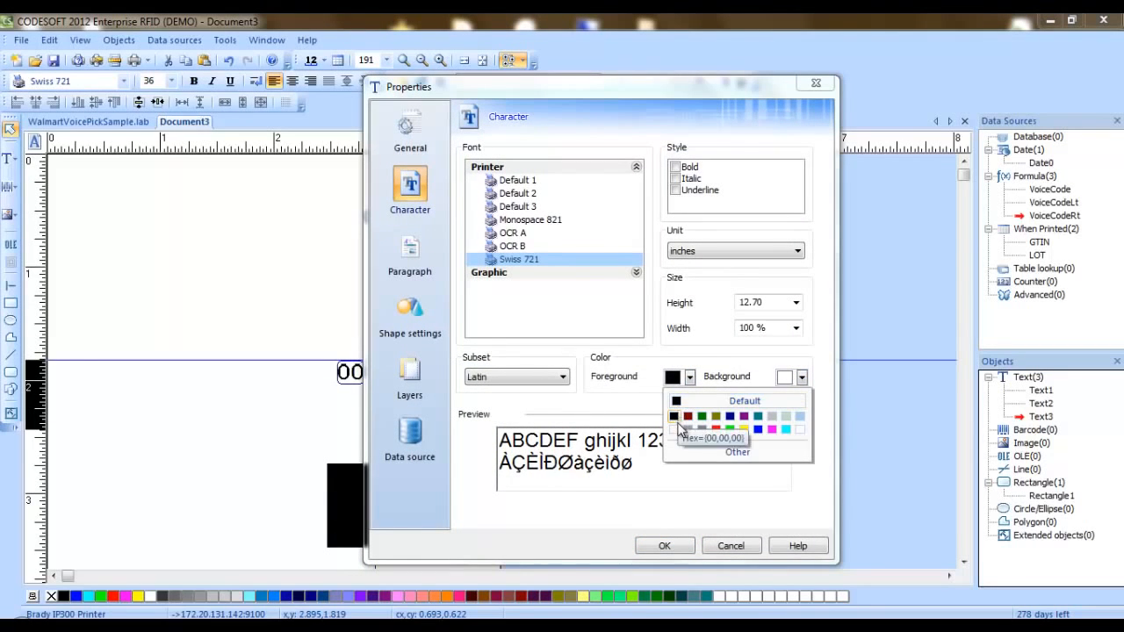
left_click(672, 429)
left_click(802, 376)
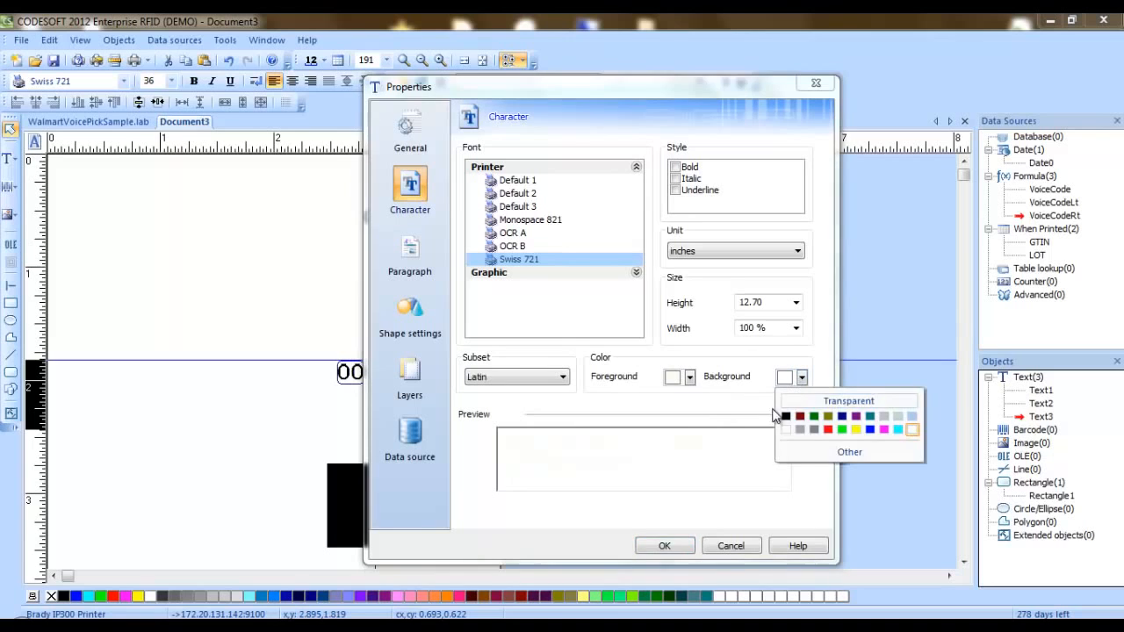
left_click(786, 416)
left_click(664, 545)
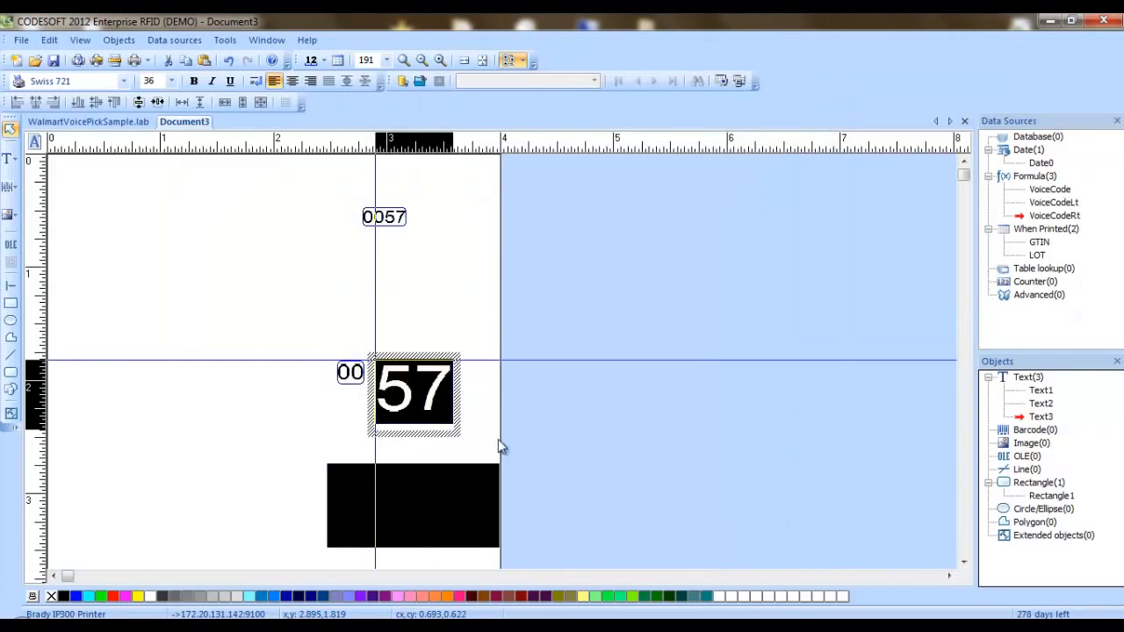
mouse_move(439, 434)
left_mouse_down()
mouse_move(461, 546)
mouse_move(446, 416)
mouse_move(430, 437)
left_mouse_up()
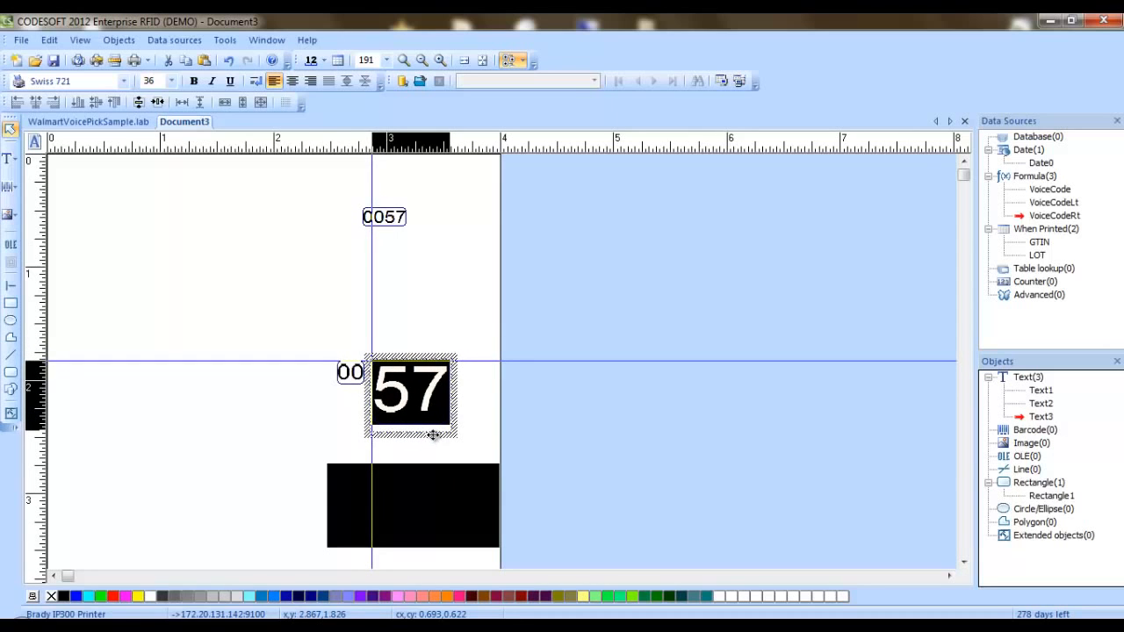
Set the VoiceCodeRt text's foreground to black and its background to white.
double_click(431, 433)
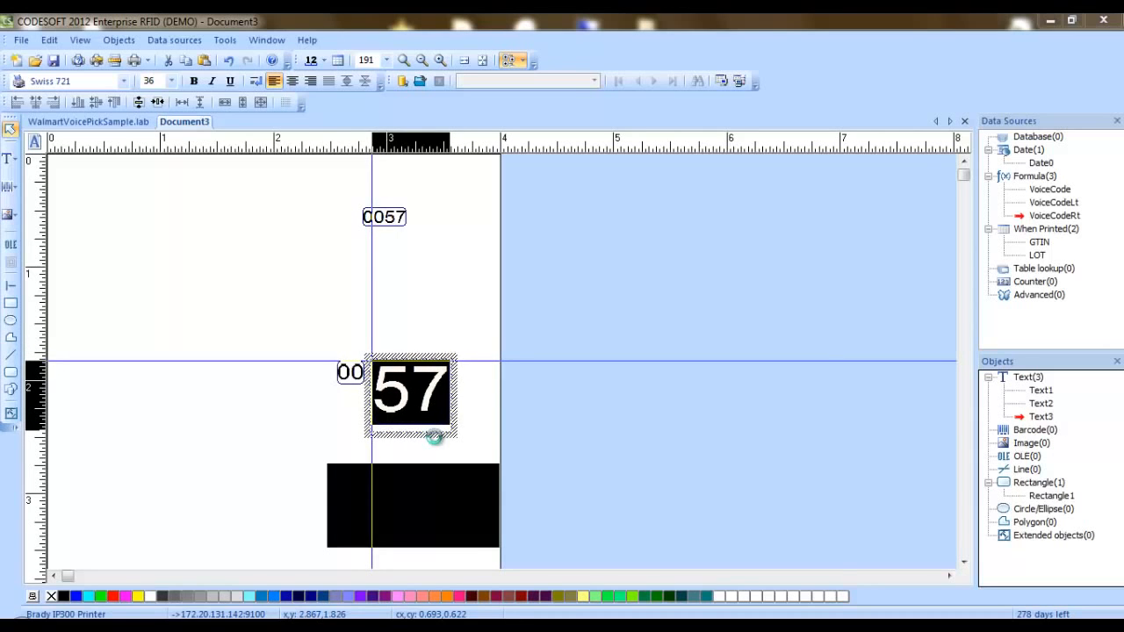
left_click(689, 378)
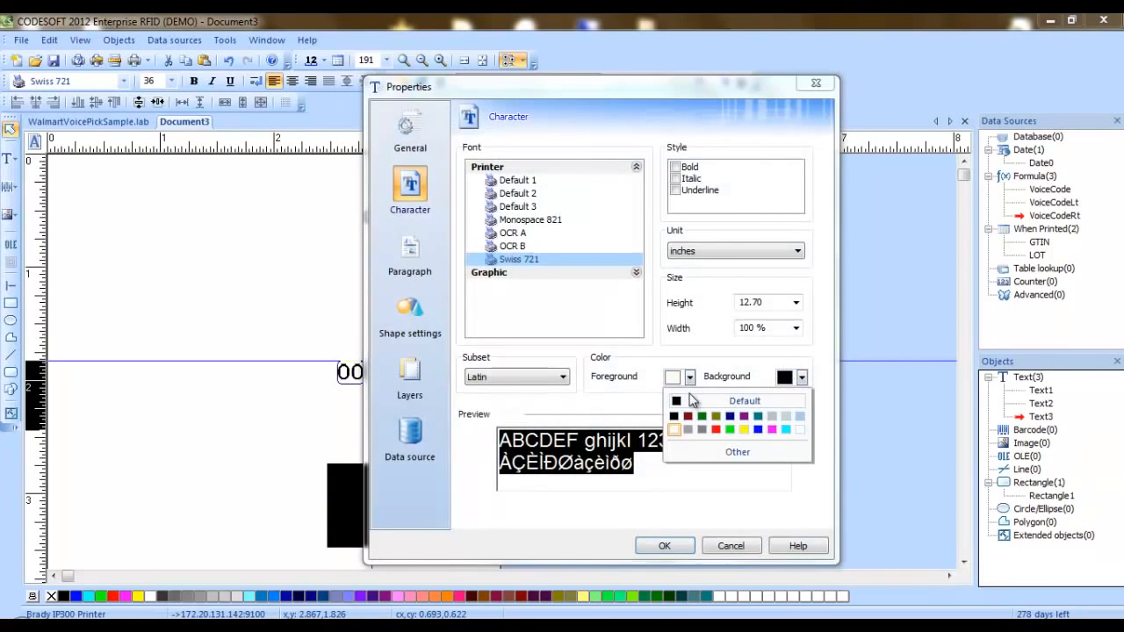
left_click(675, 418)
left_click(800, 378)
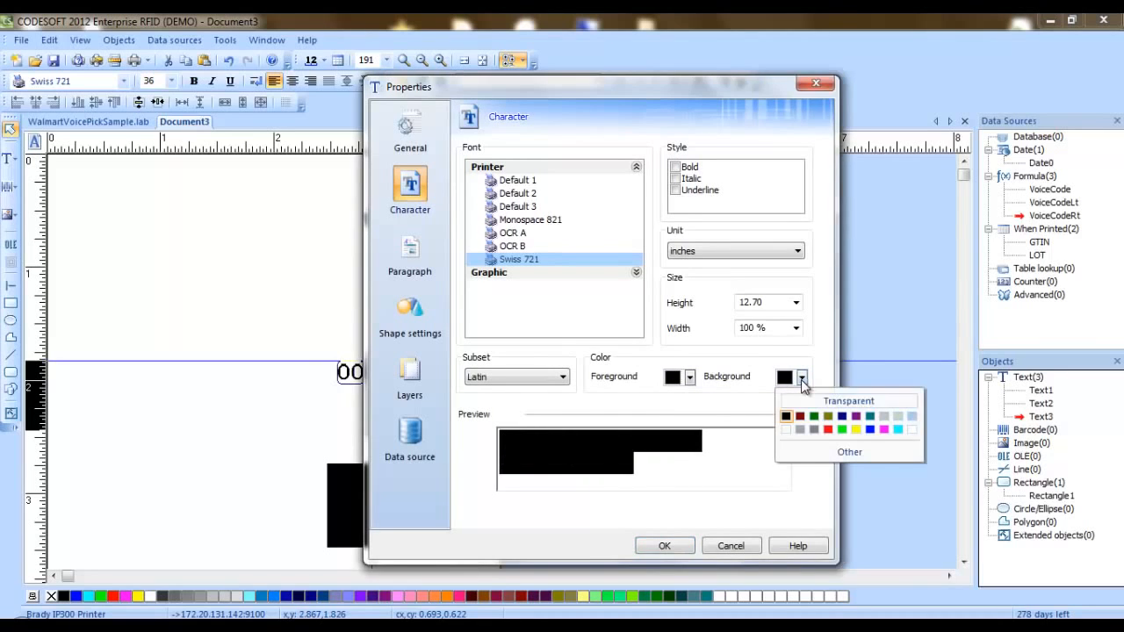
left_click(785, 432)
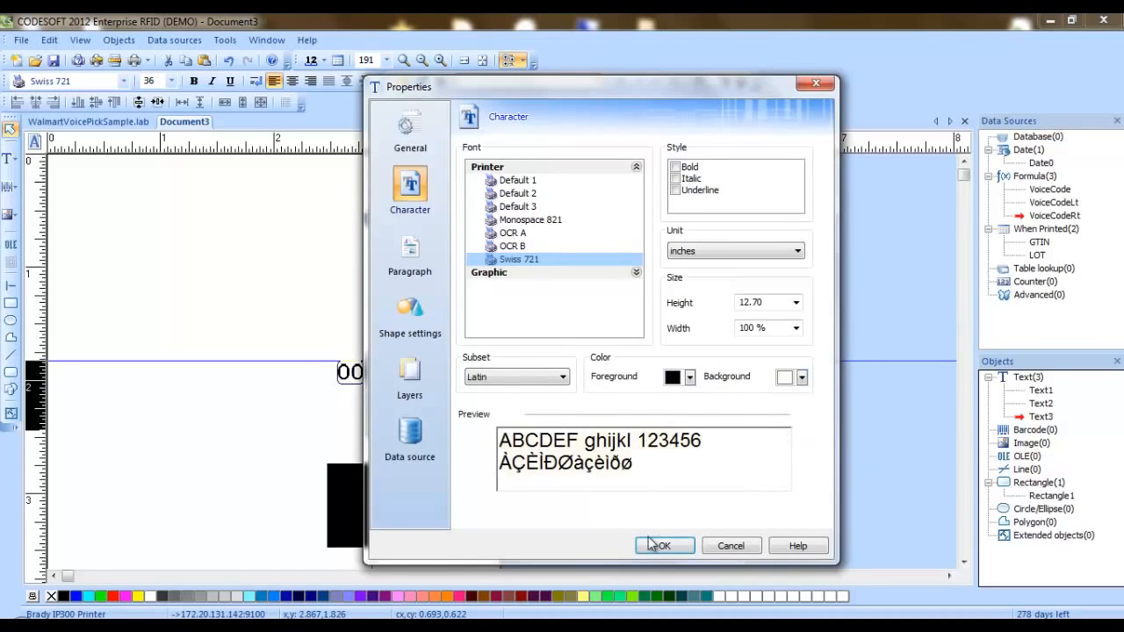
left_click(654, 545)
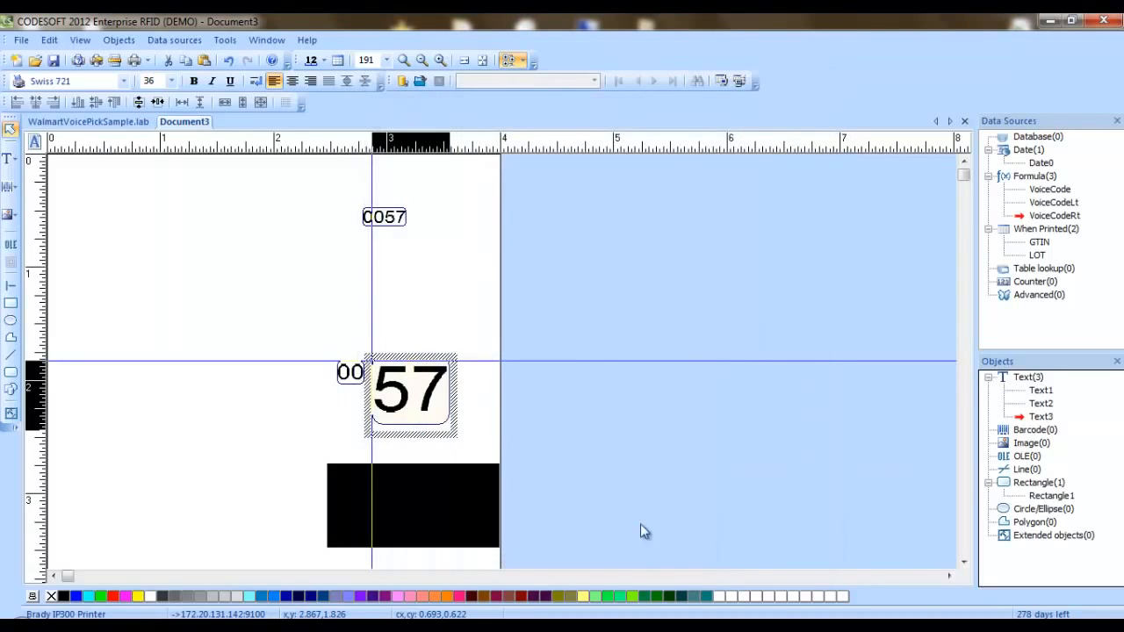
Turn on Black/white reversed in the printer's advanced options, and move the VoiceCodeRt text slightly away from the VoiceCodeLt text.
left_click(96, 61)
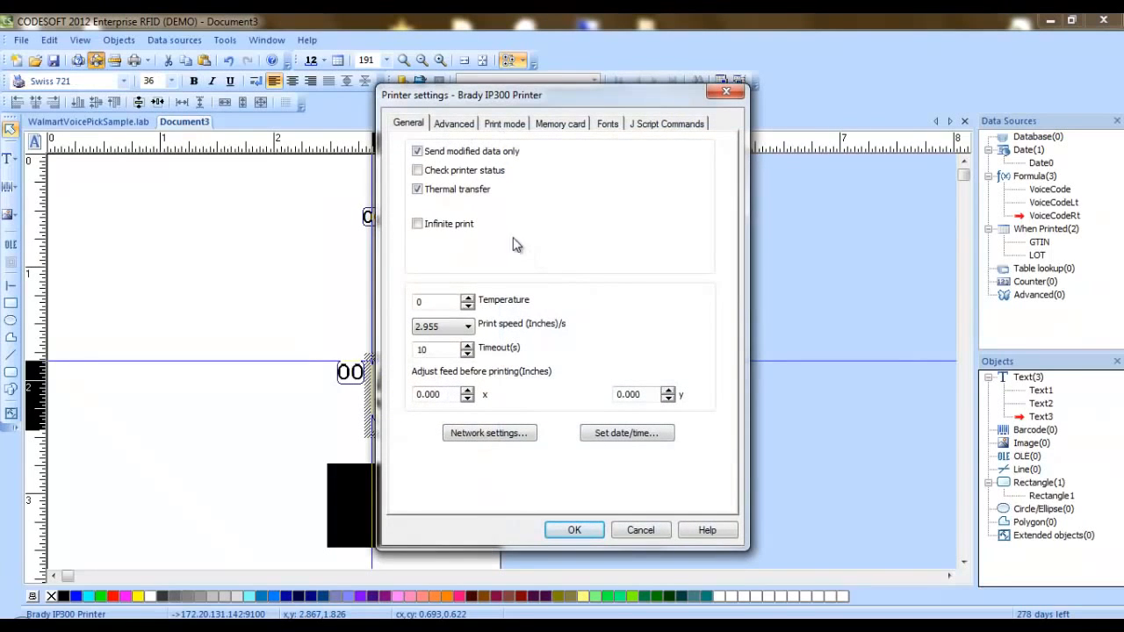
left_click(454, 124)
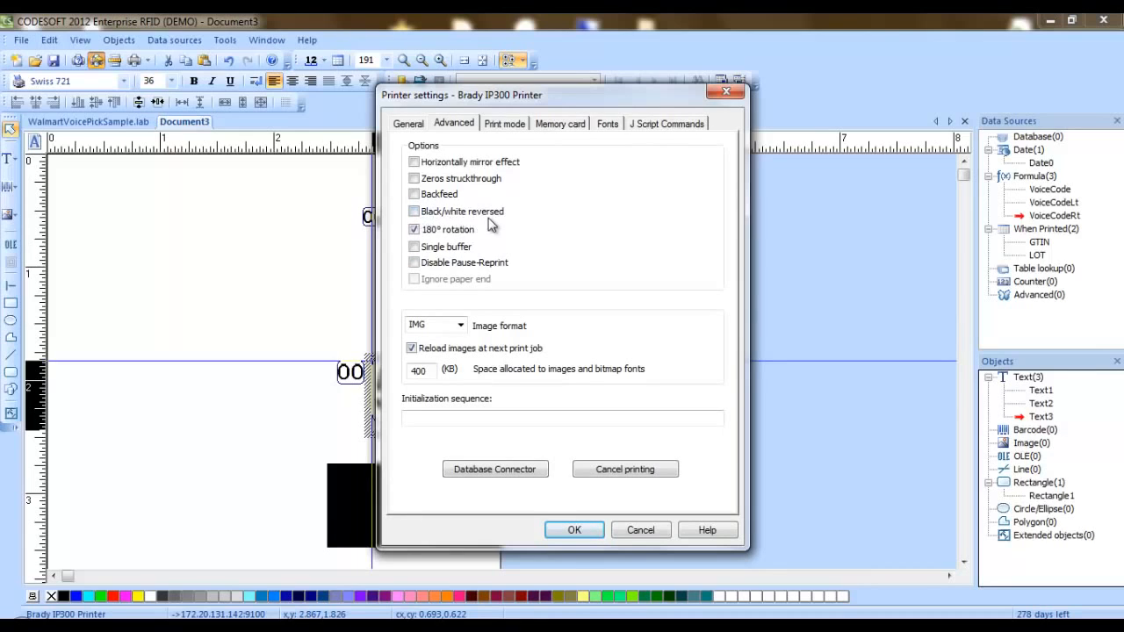
left_click(414, 212)
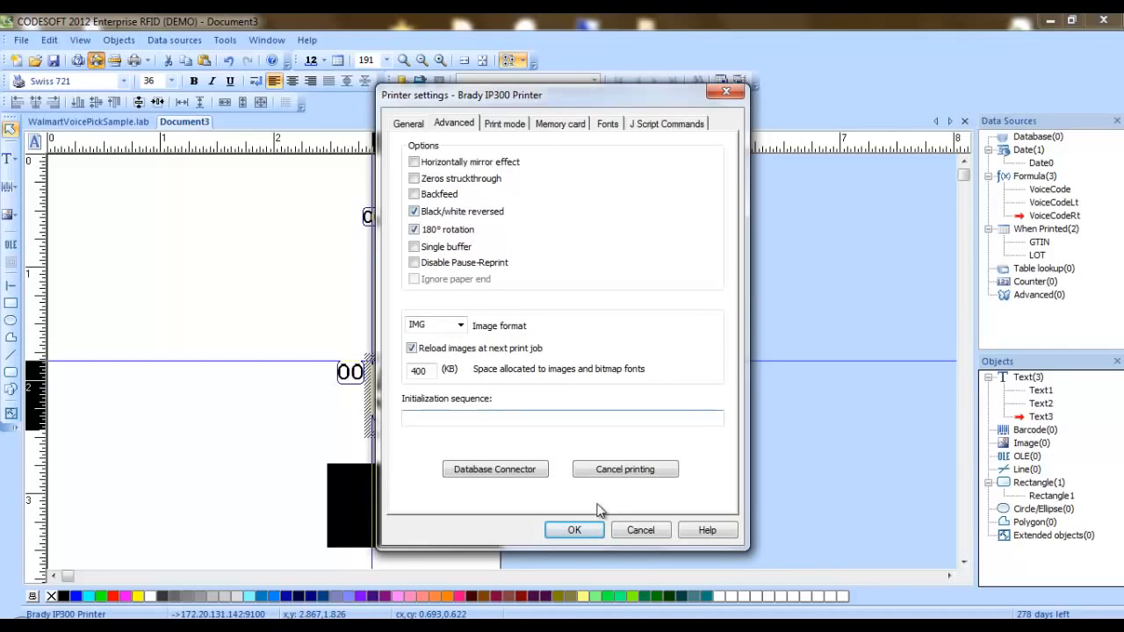
left_click(575, 530)
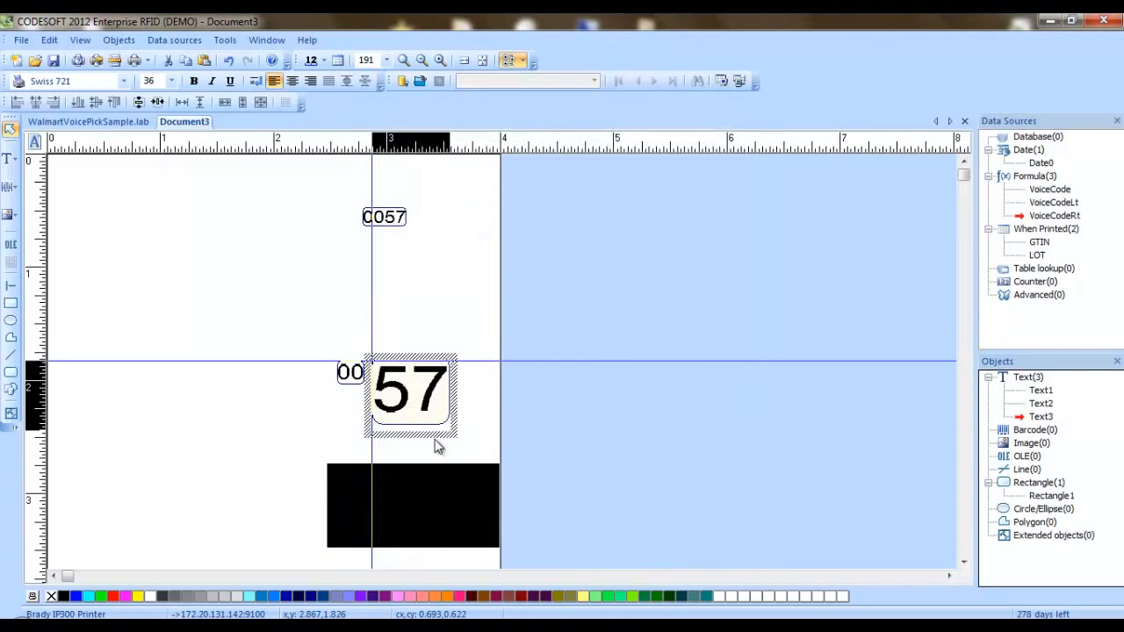
mouse_move(433, 435)
left_mouse_down()
mouse_move(466, 537)
mouse_move(445, 434)
left_mouse_up()
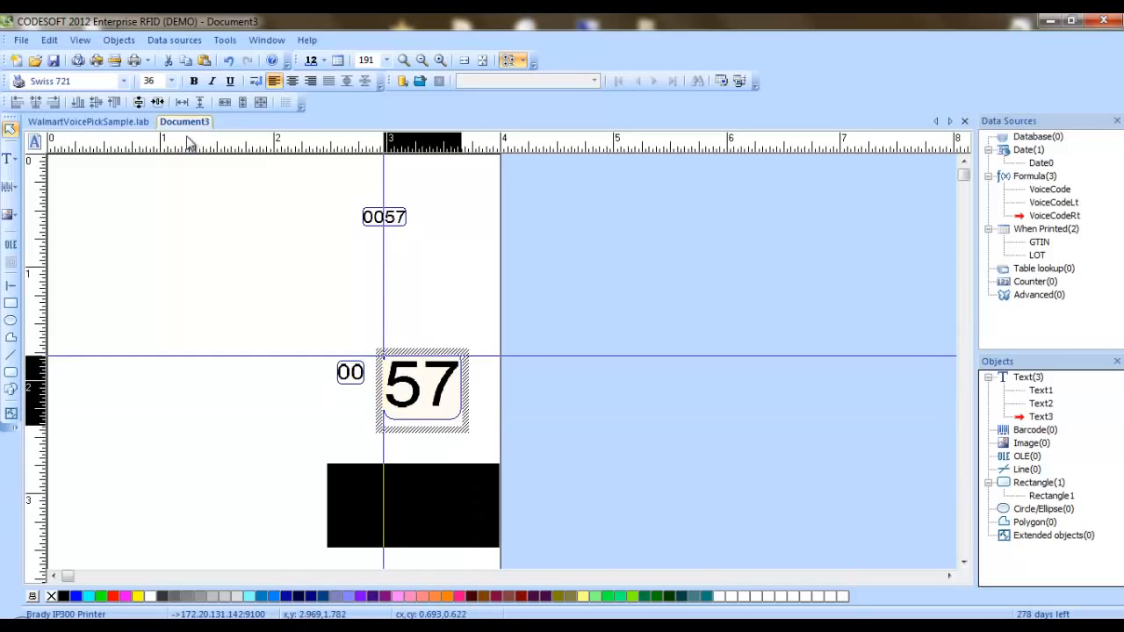
Review the Black/white reversed setting in the printer's advanced options.
left_click(97, 62)
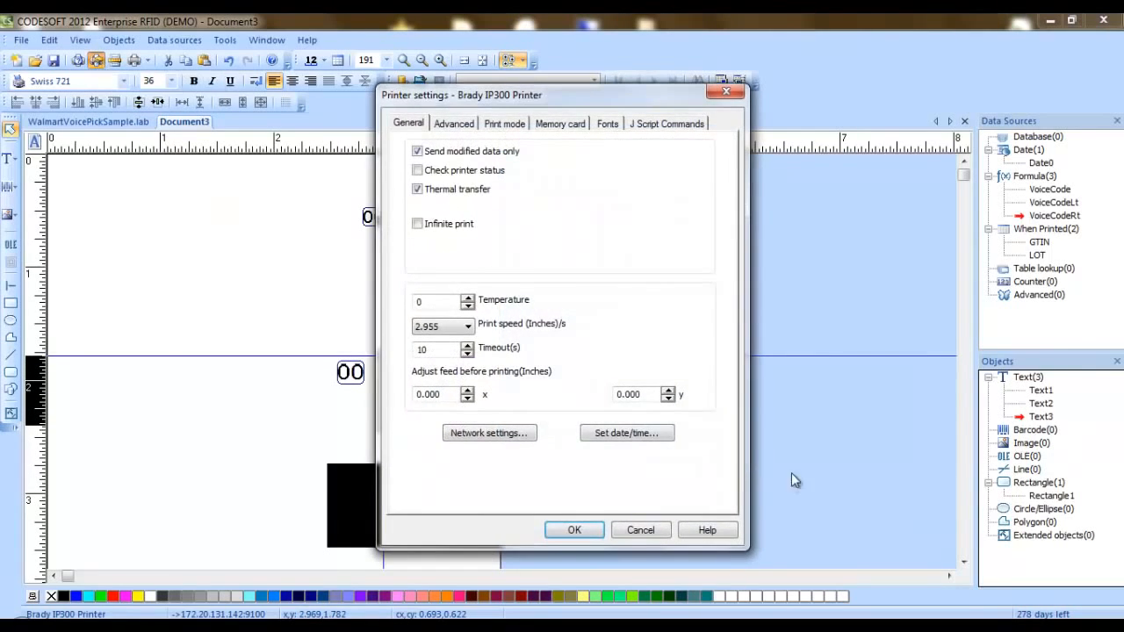
left_click(454, 124)
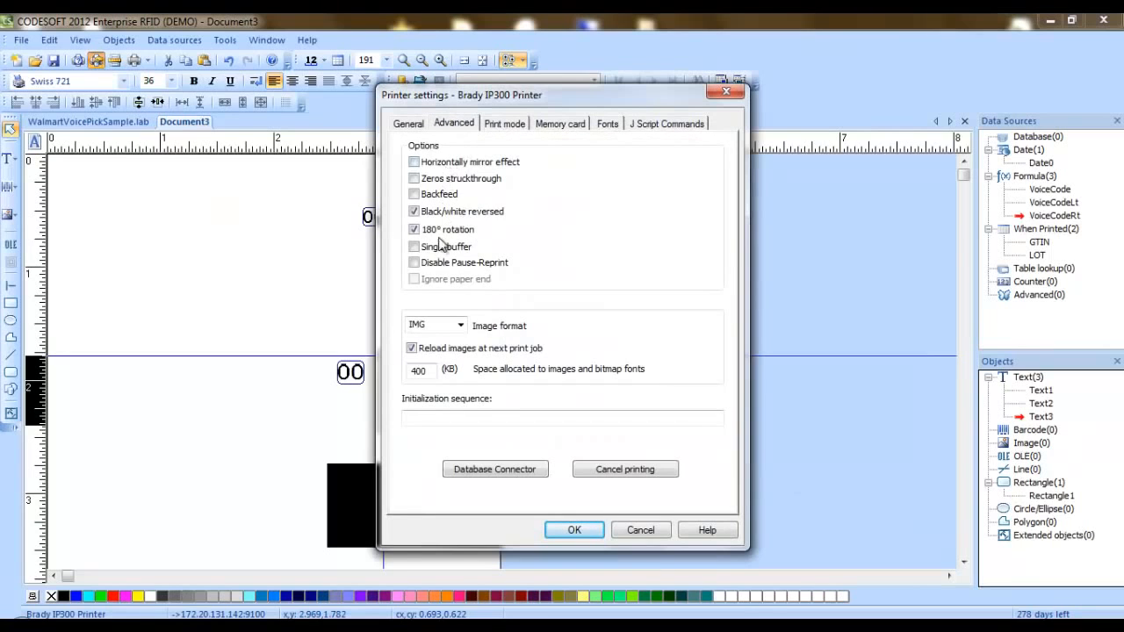
left_click(574, 529)
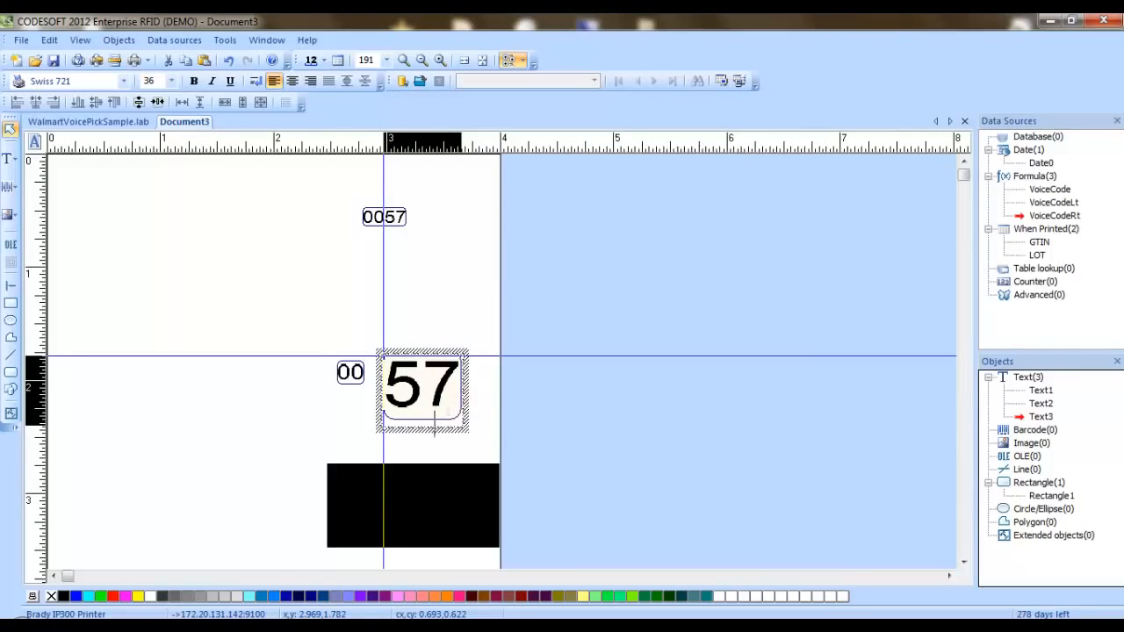
Move the VoiceCodeRt text slightly up and turn on Windows graphical emulation in the document's extended properties.
left_click_drag(430, 428, 426, 415)
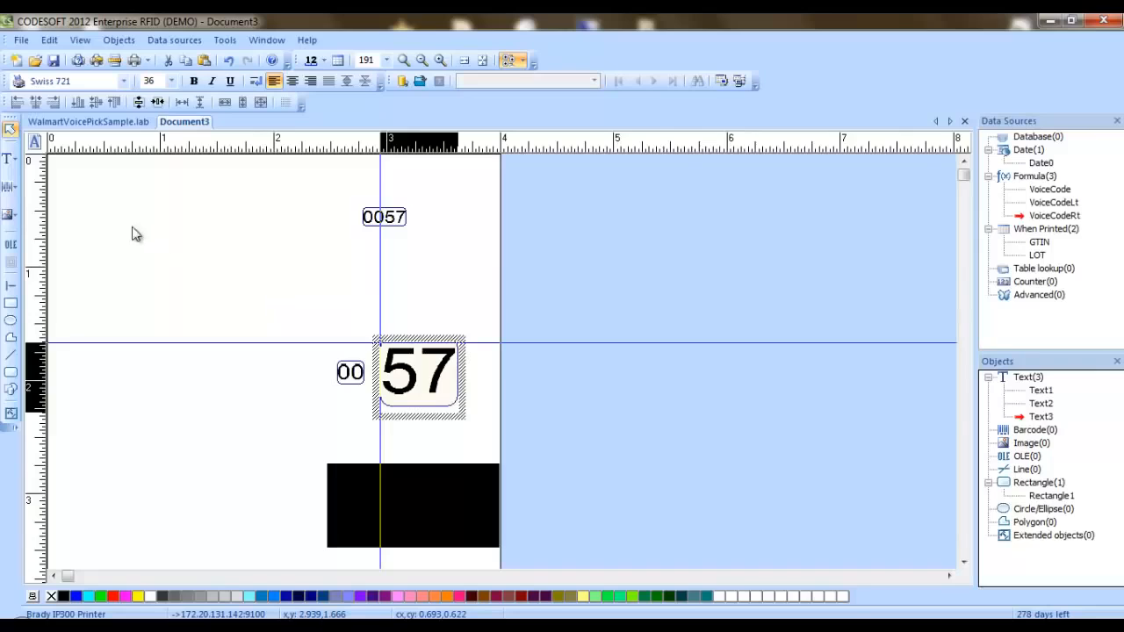
left_click(189, 264)
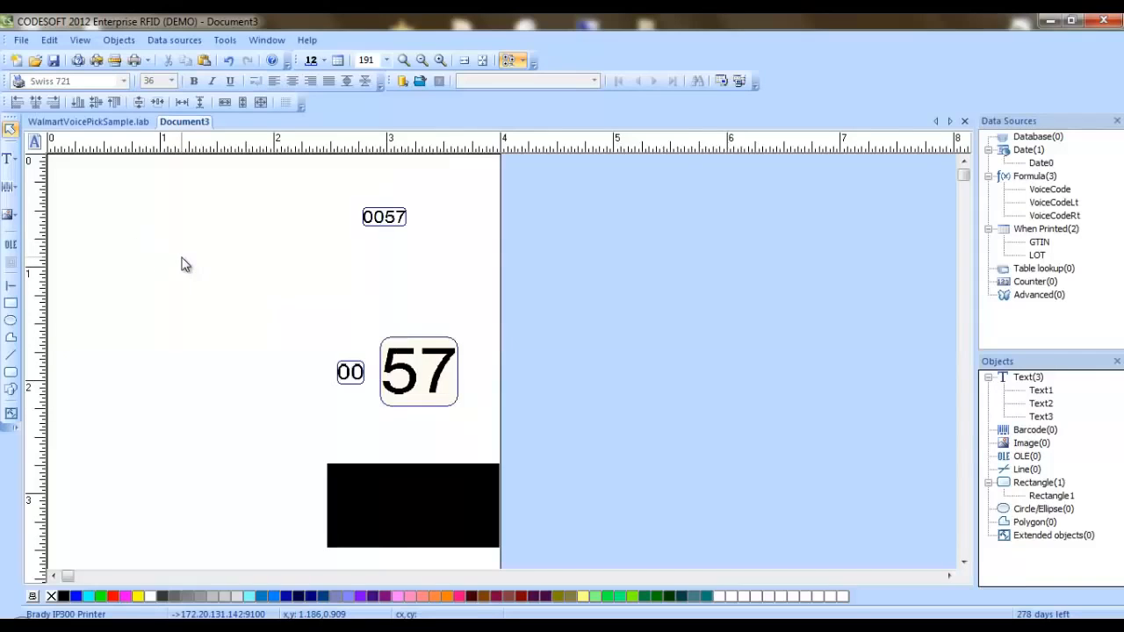
right_click(185, 264)
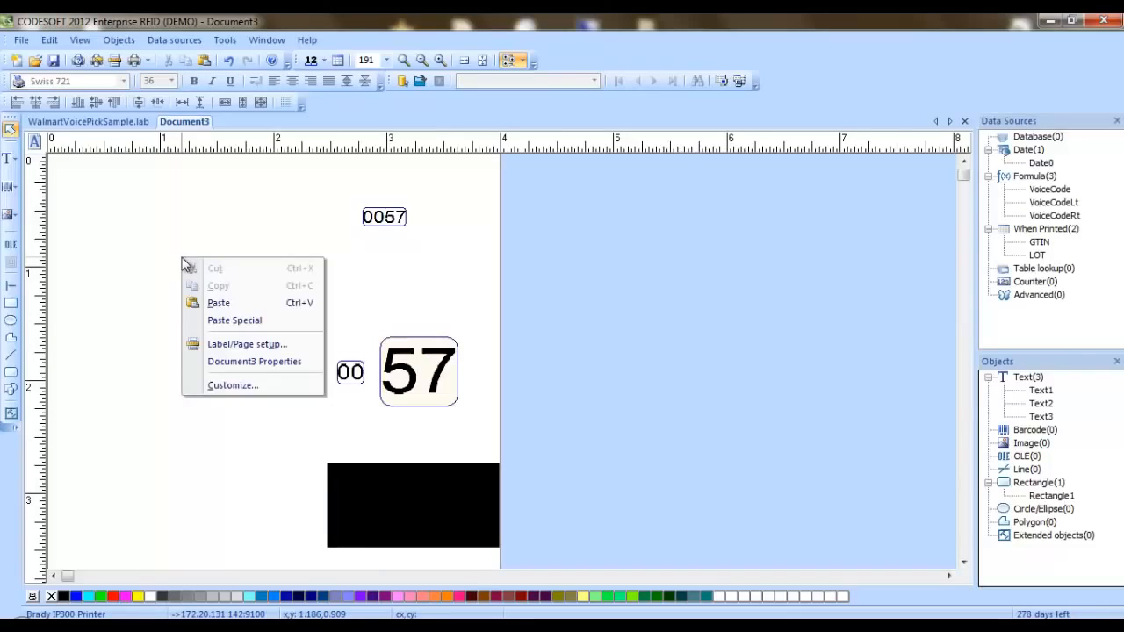
left_click(252, 363)
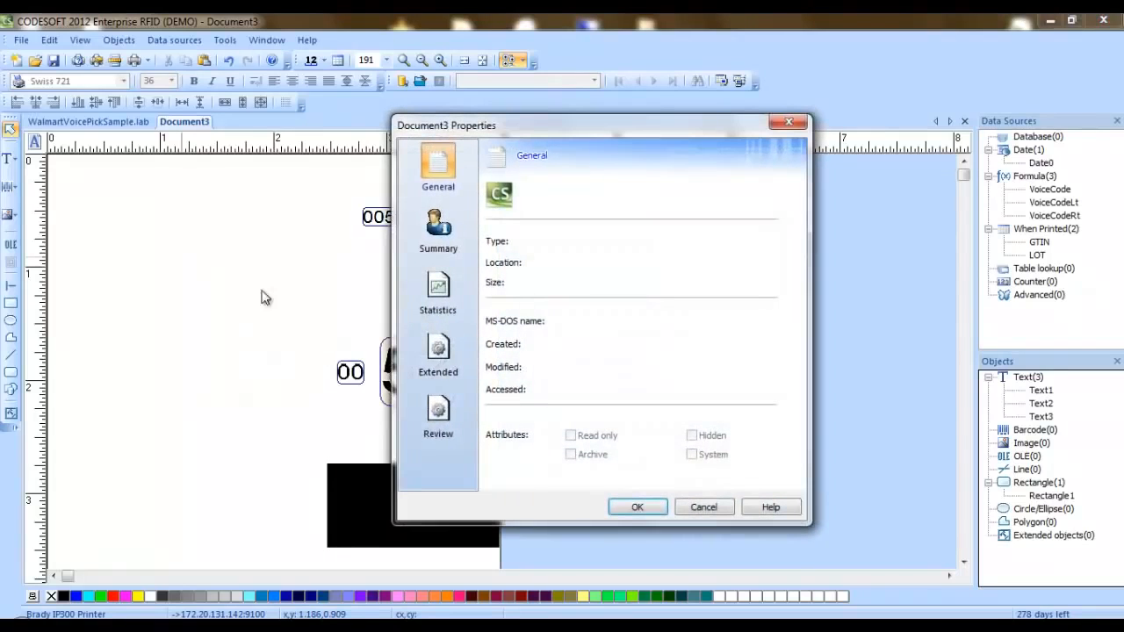
left_click(427, 353)
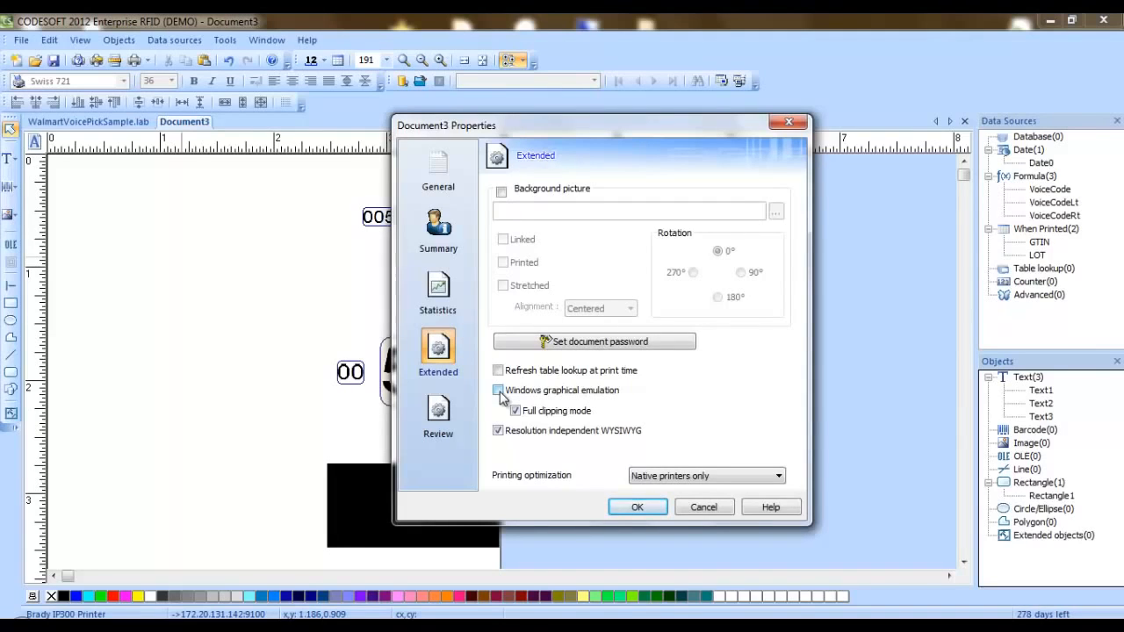
left_click(498, 391)
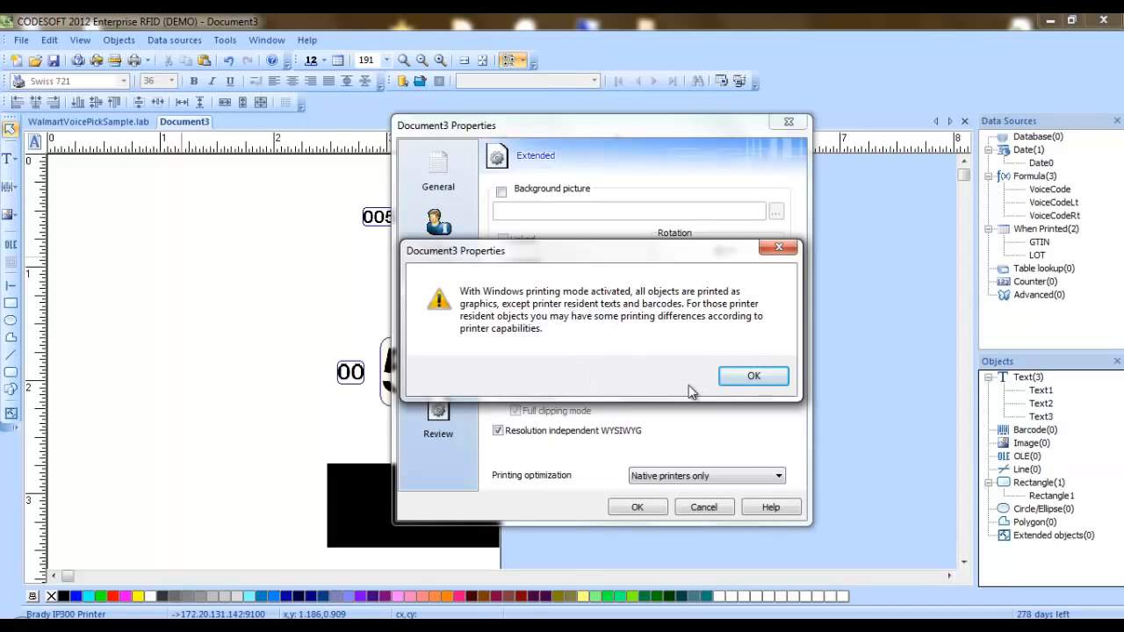
left_click(734, 381)
left_click(637, 509)
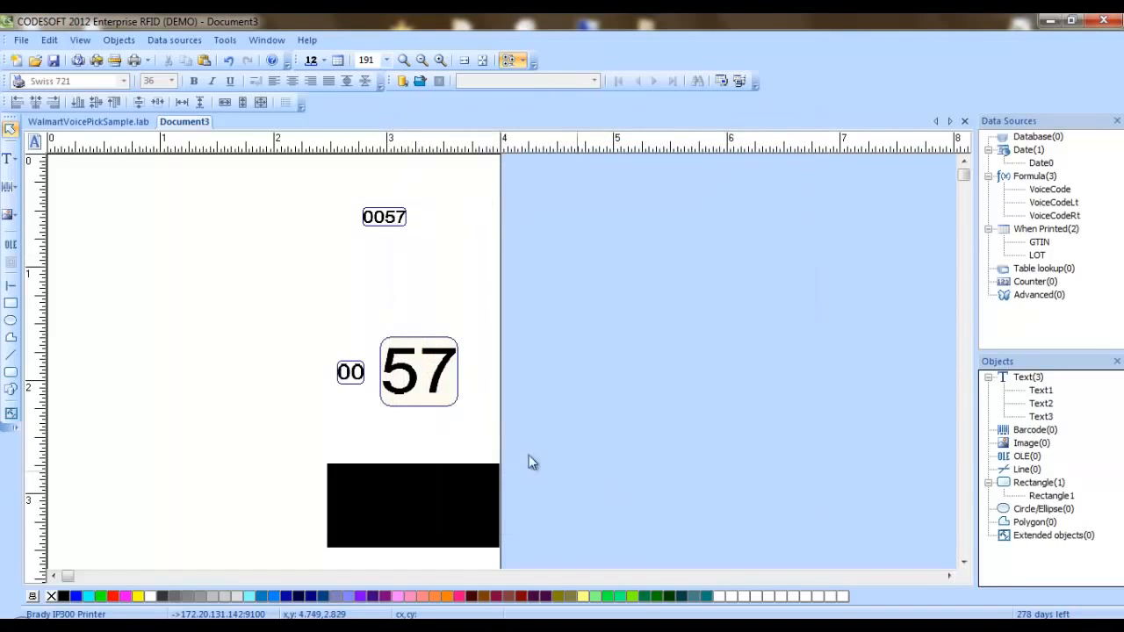
Try the black-on-white VoiceCodeRt text on the black rectangle, and move it back beside the VoiceCodeLt text.
left_click(421, 418)
left_click_drag(419, 418, 442, 548)
double_click(436, 514)
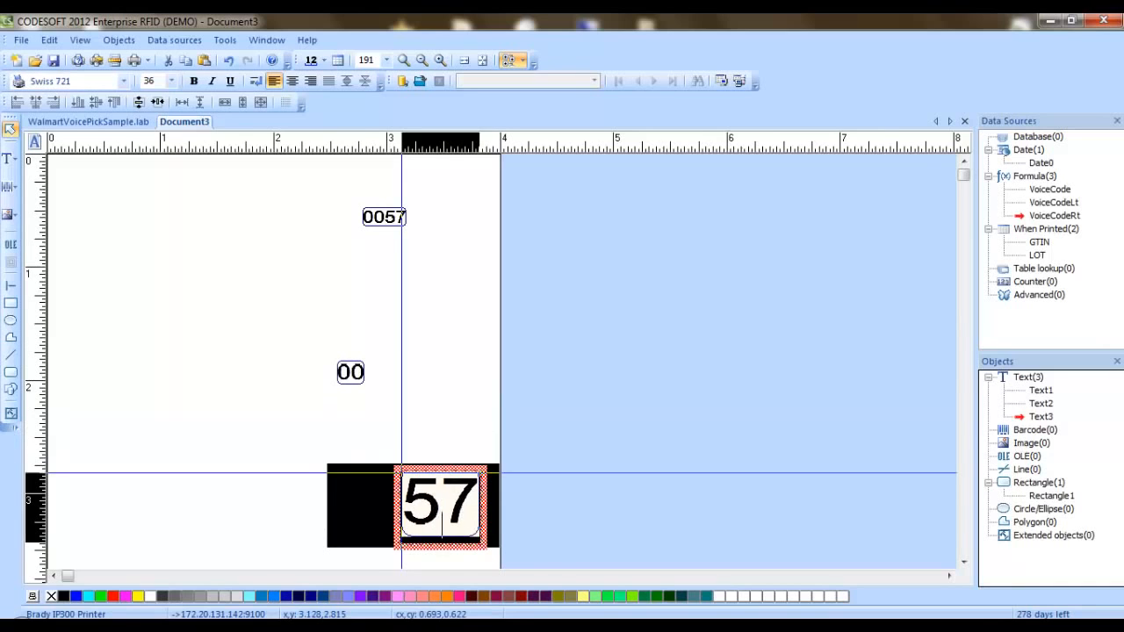
left_click(442, 546)
left_click_drag(442, 548, 431, 427)
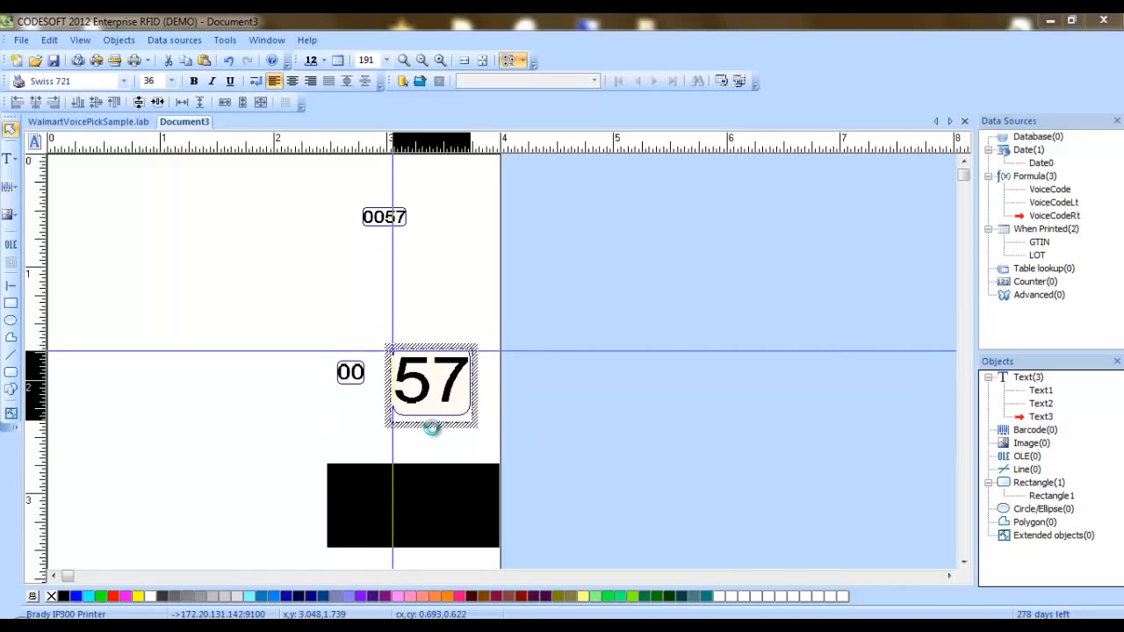
Give the VoiceCodeRt text a white foreground and a black background, and place it on the black rectangle.
left_click(690, 379)
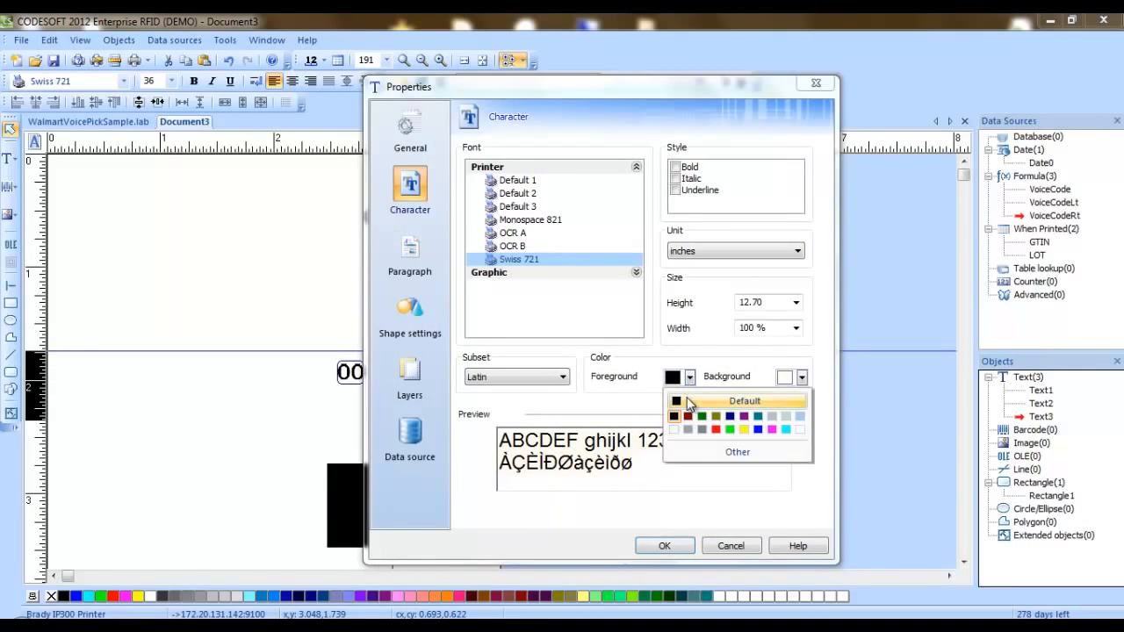
left_click(676, 430)
left_click(801, 383)
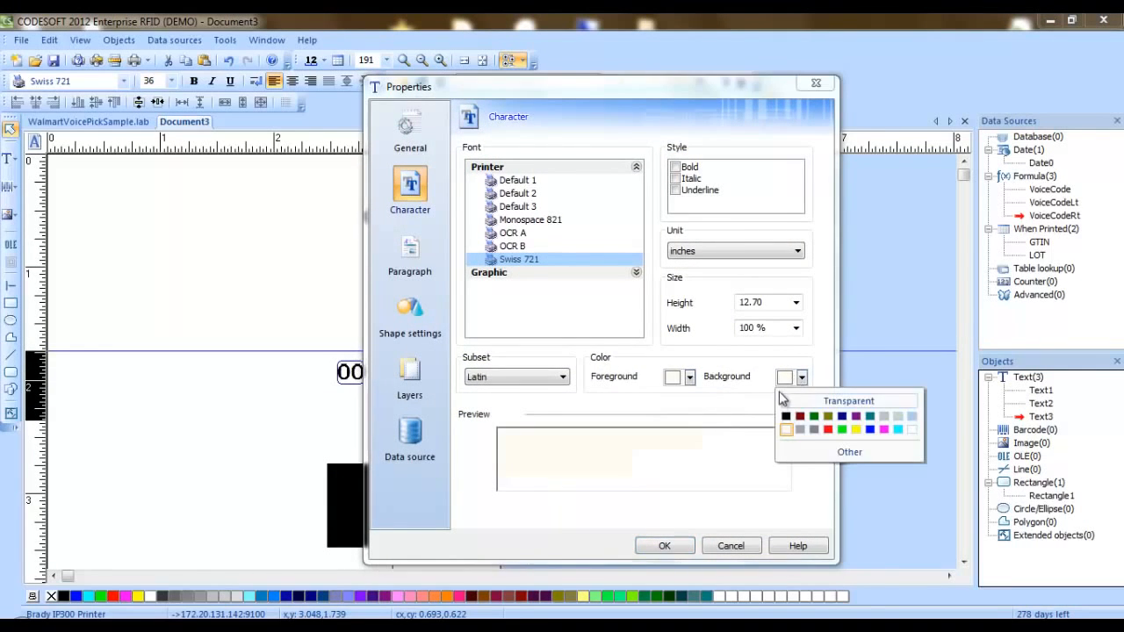
left_click(783, 420)
left_click(665, 546)
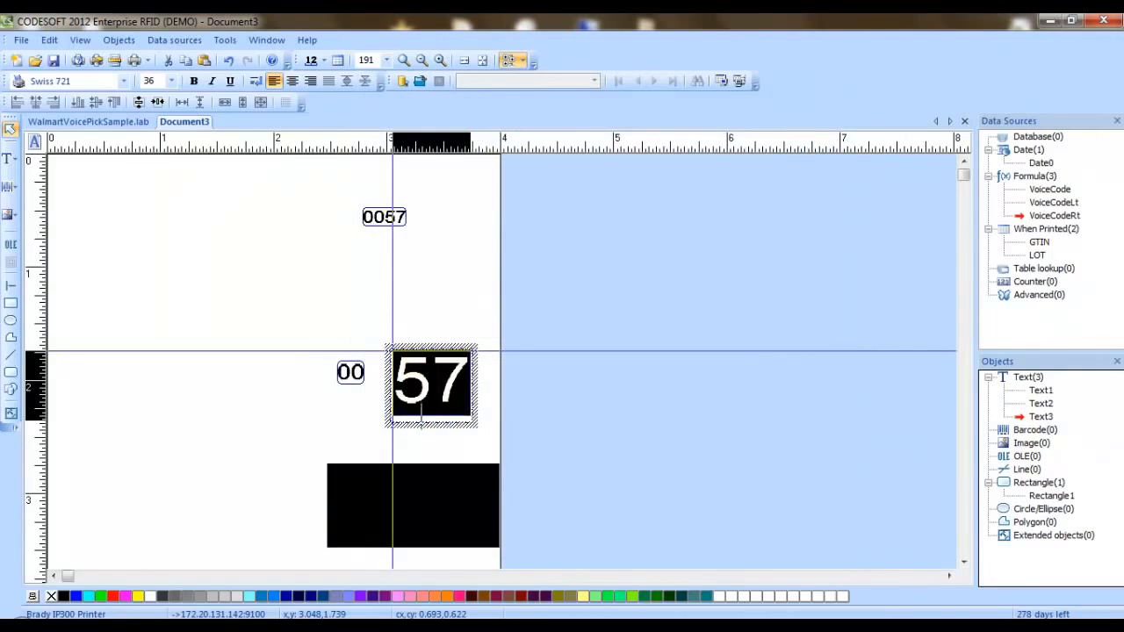
left_click_drag(436, 424, 454, 550)
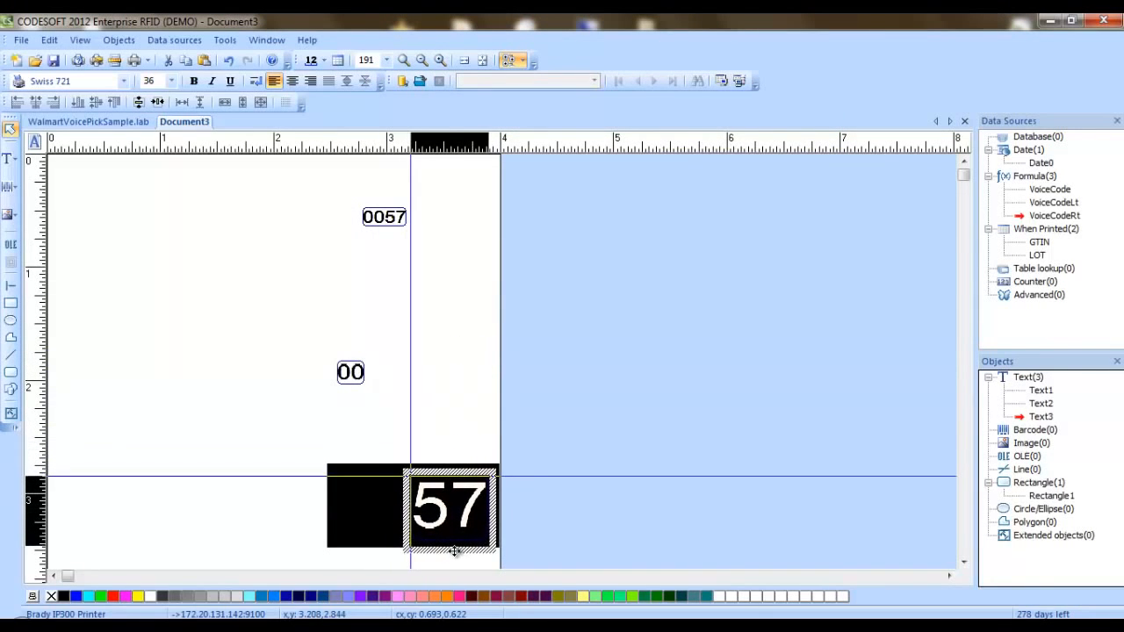
Give the VoiceCodeLt text a white foreground and a black background.
left_click(354, 390)
double_click(357, 394)
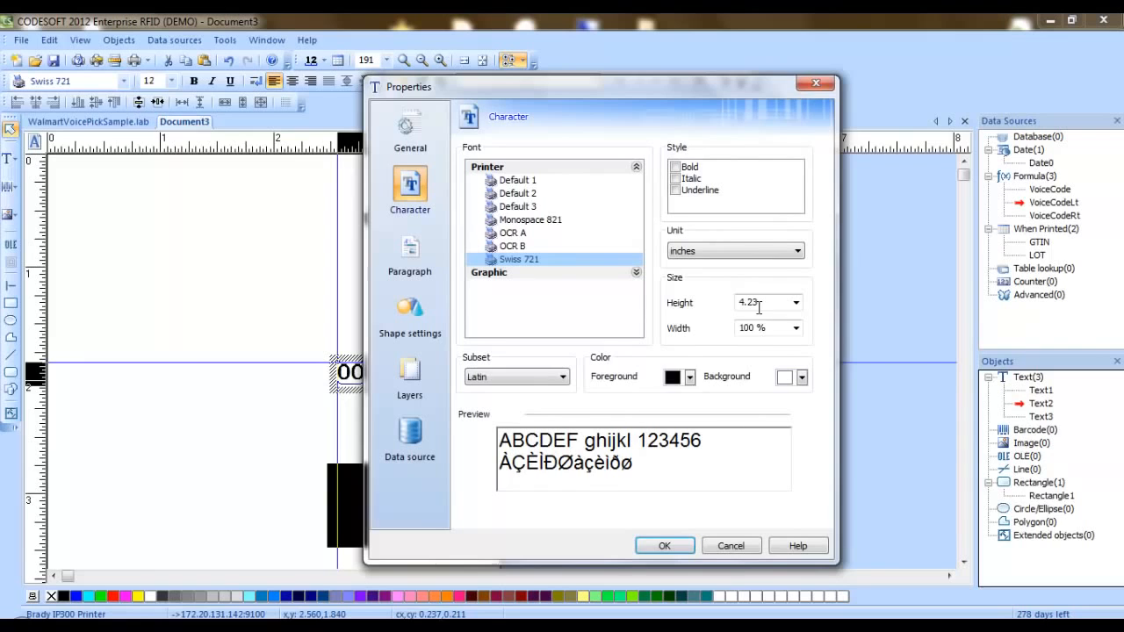
left_click(690, 377)
left_click(673, 429)
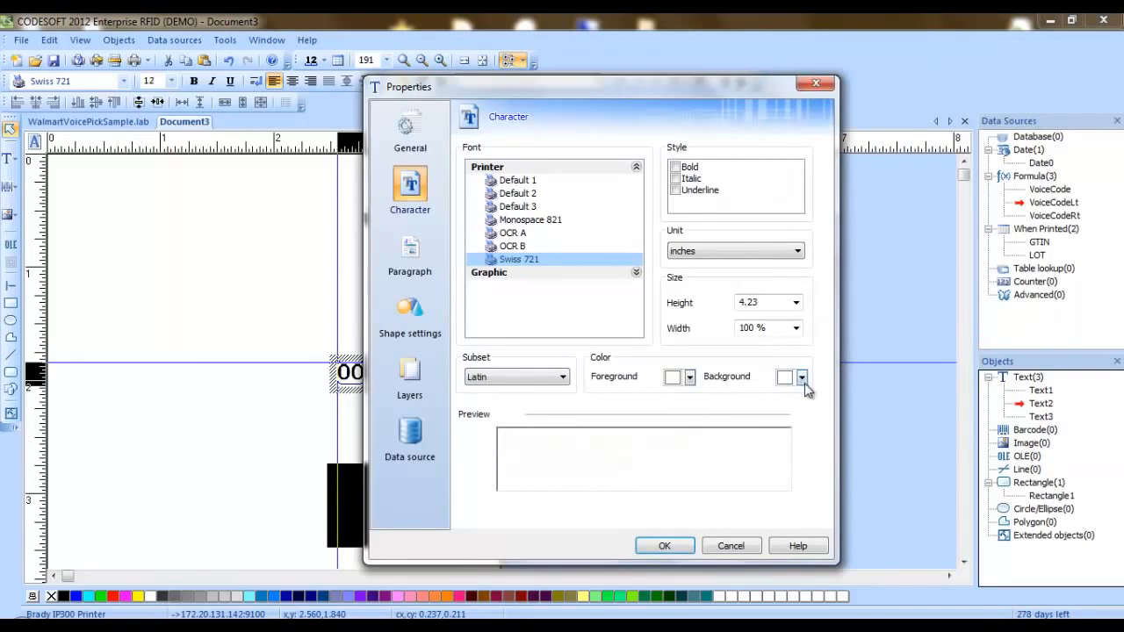
left_click(800, 379)
left_click(786, 416)
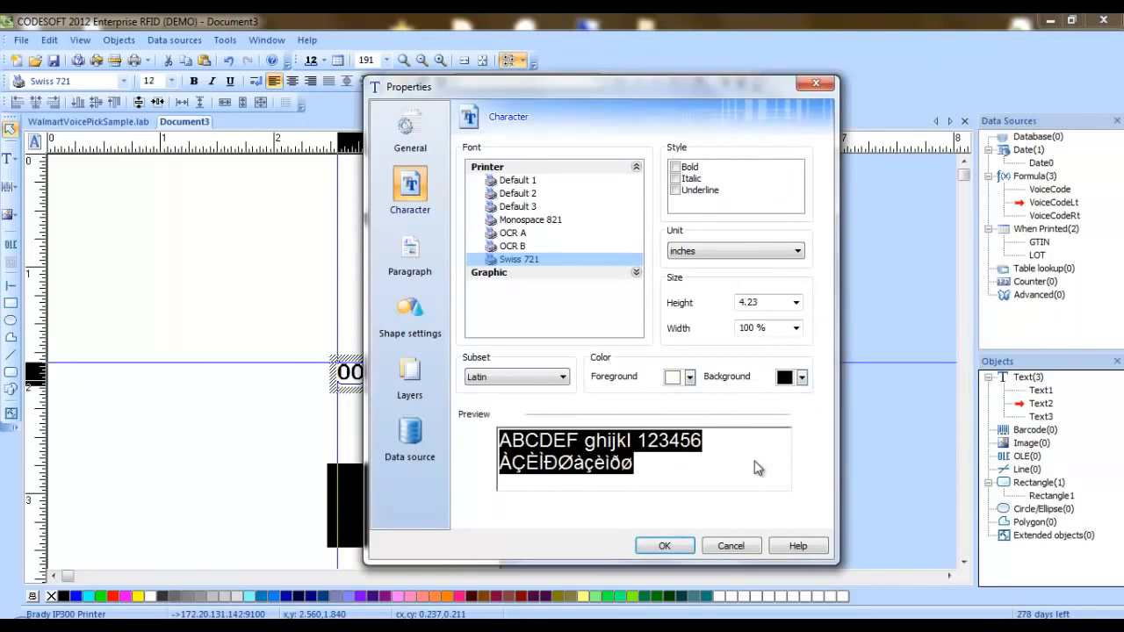
left_click(665, 545)
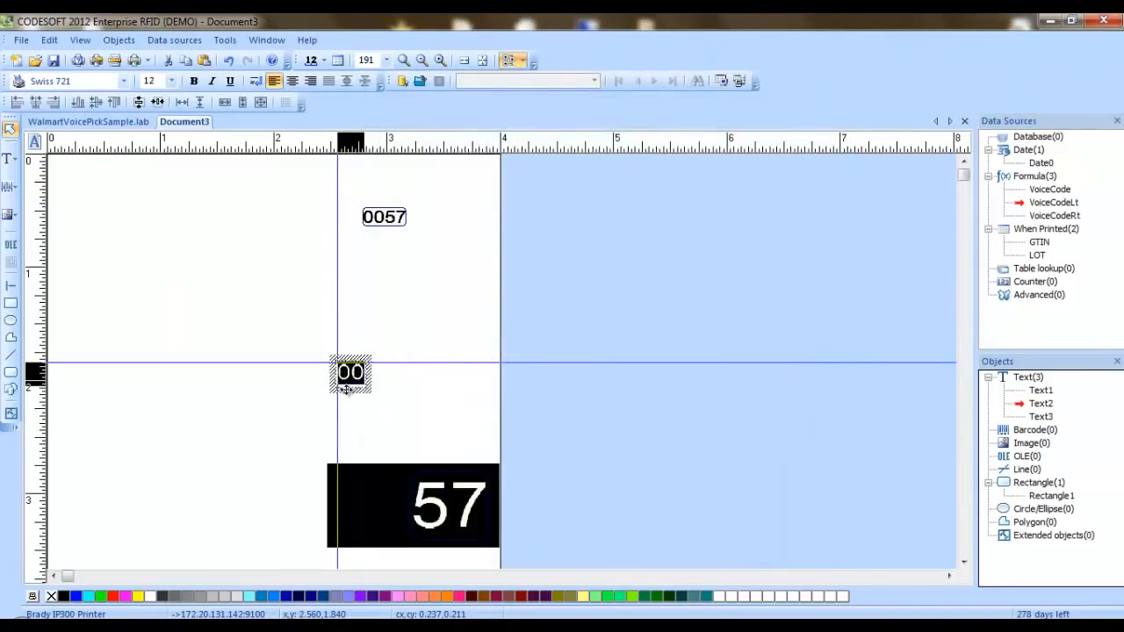
Place the VoiceCodeLt text on the black rectangle next to the VoiceCodeRt text, and narrow the rectangle around both.
left_click_drag(346, 391, 357, 504)
left_click(316, 414)
left_click(329, 505)
left_click(307, 444)
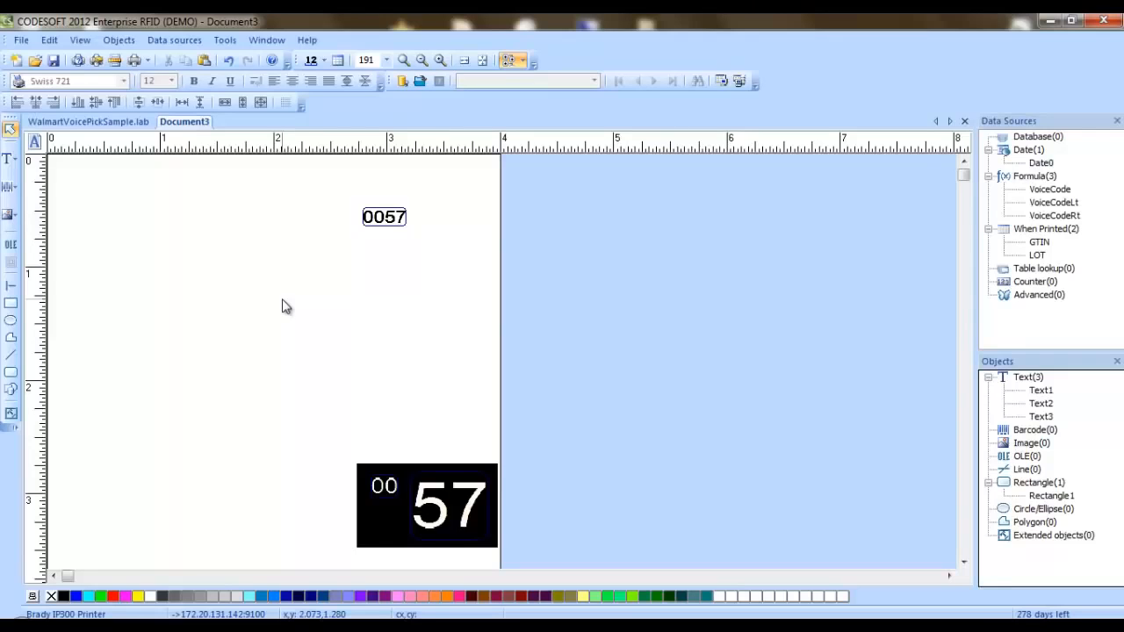
Review the VoiceCode and VoiceCodeLt formulas among the data sources, leaving them as they are.
left_click(1040, 164)
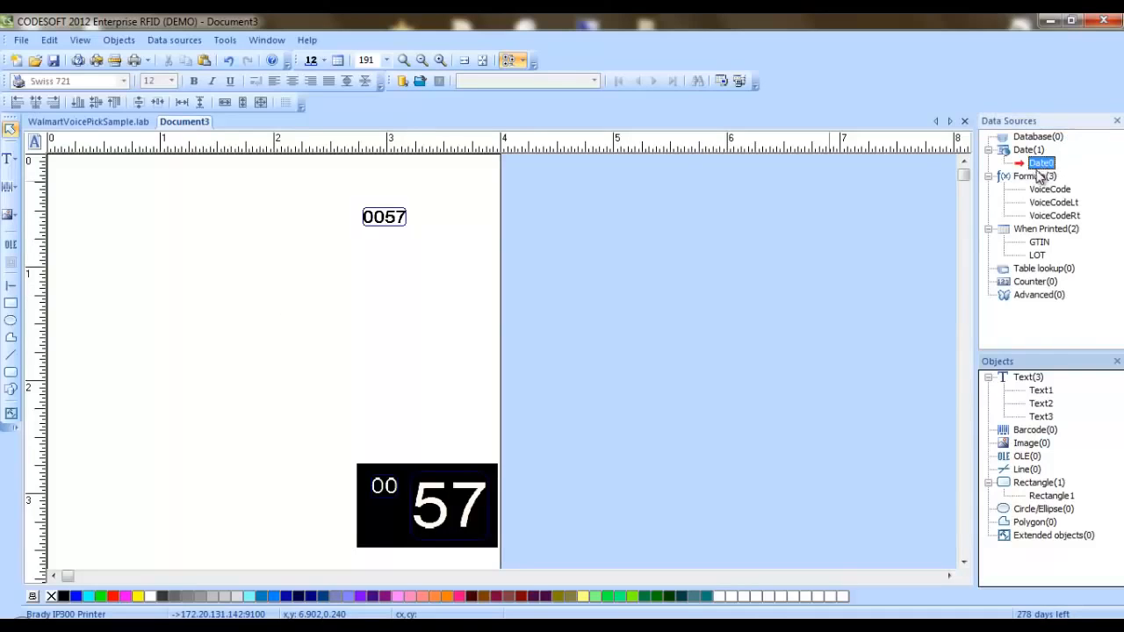
left_click(843, 246)
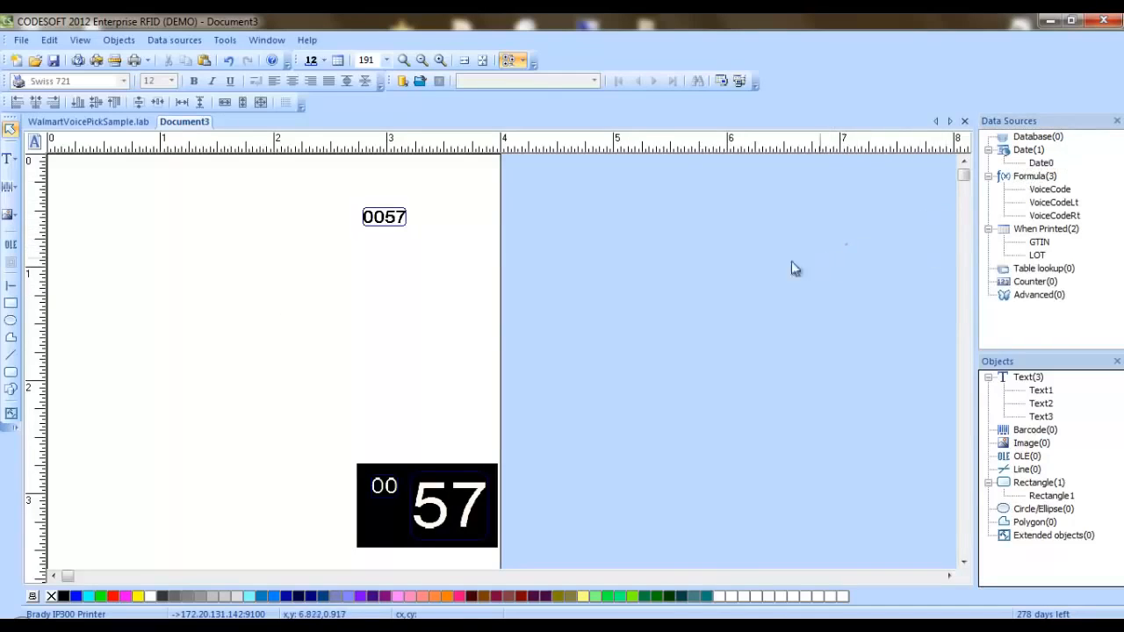
double_click(1044, 189)
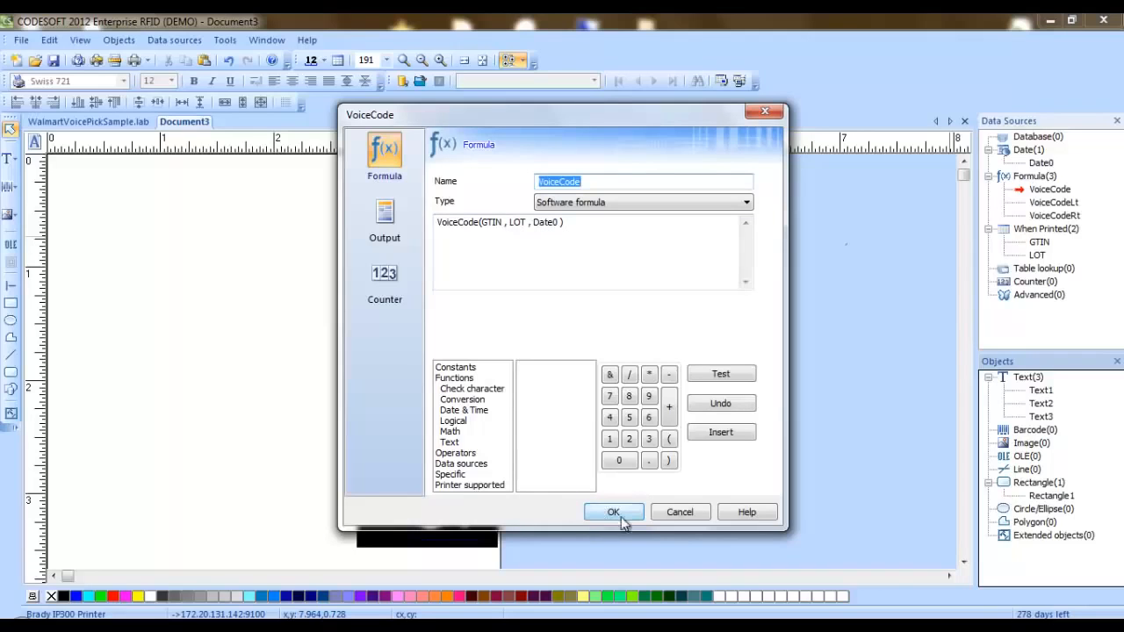
left_click(676, 512)
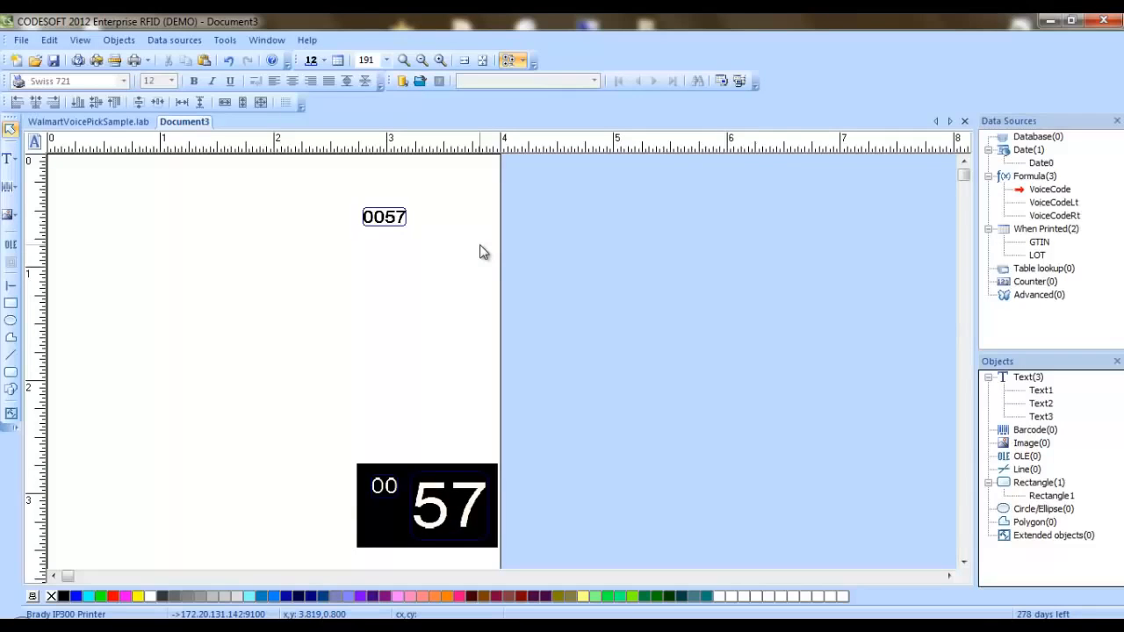
double_click(1053, 203)
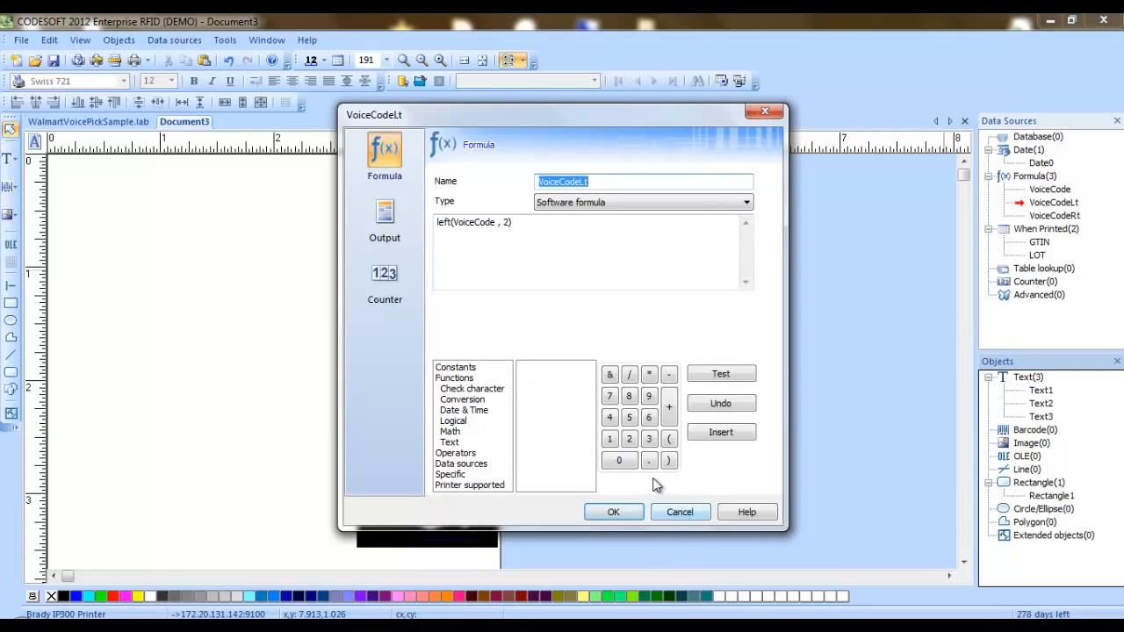
left_click(677, 511)
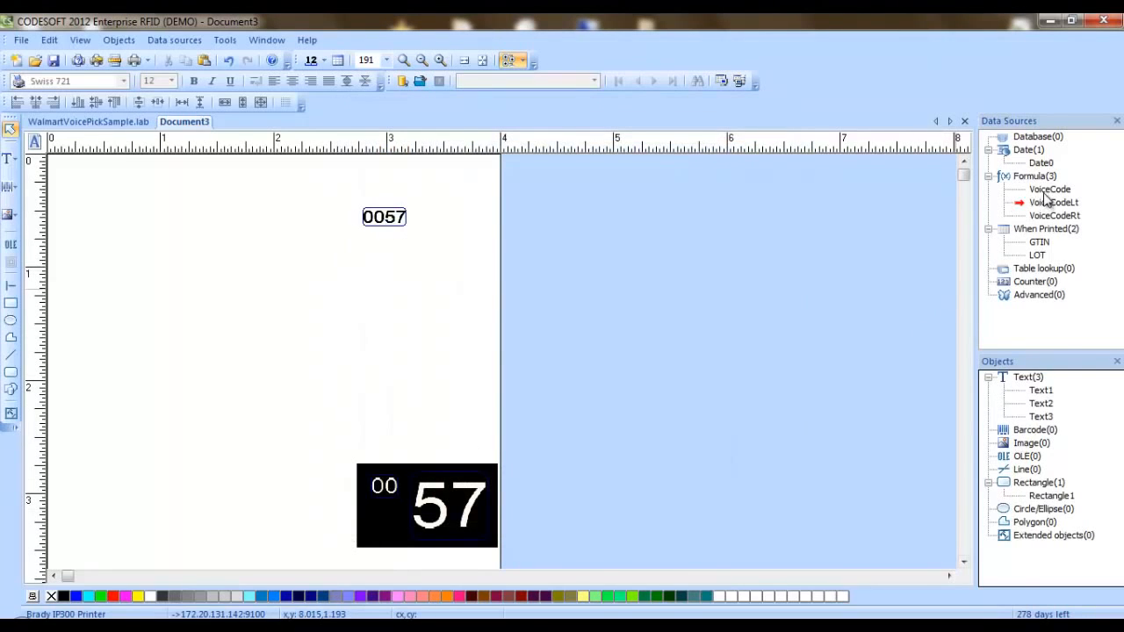
left_click(1047, 190)
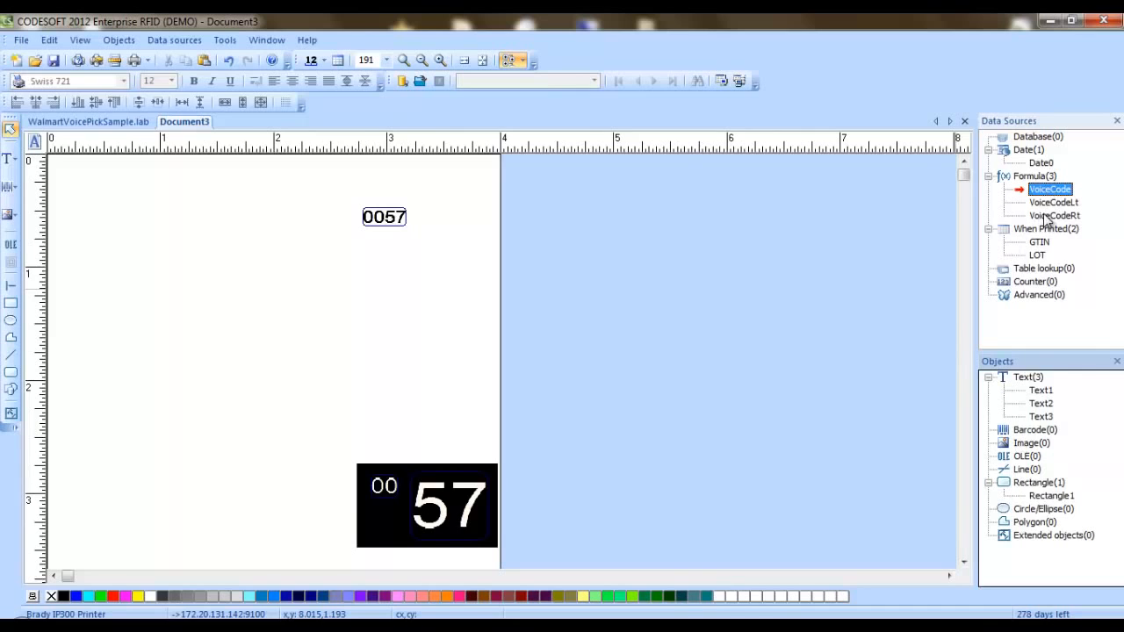
left_click(676, 294)
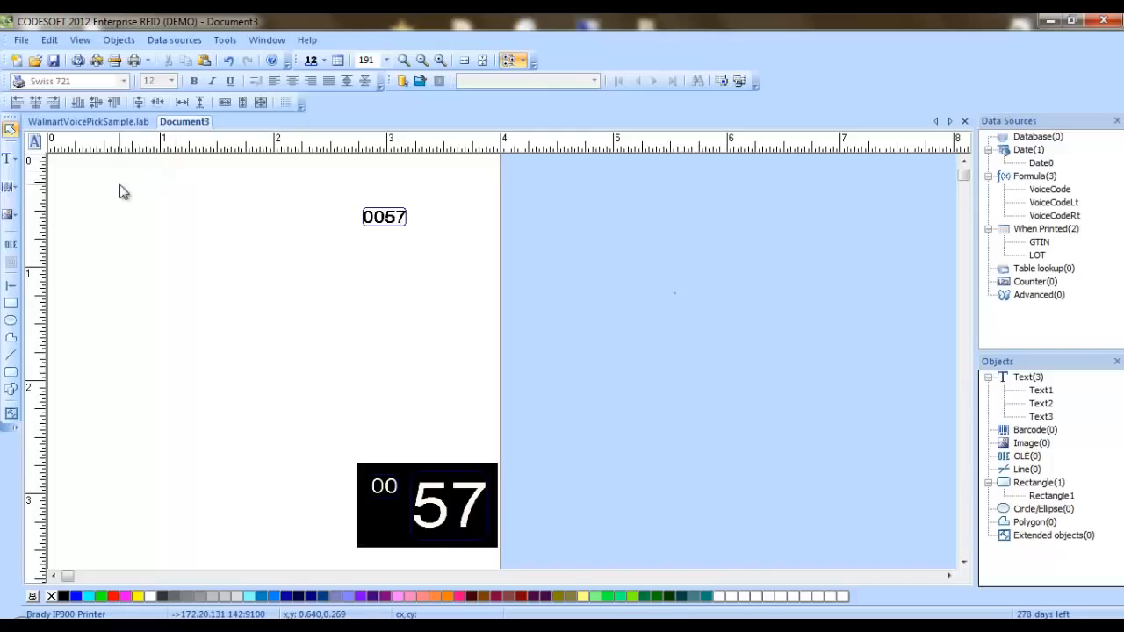
Review the Windows graphical emulation setting in the document's extended properties.
left_click(379, 529)
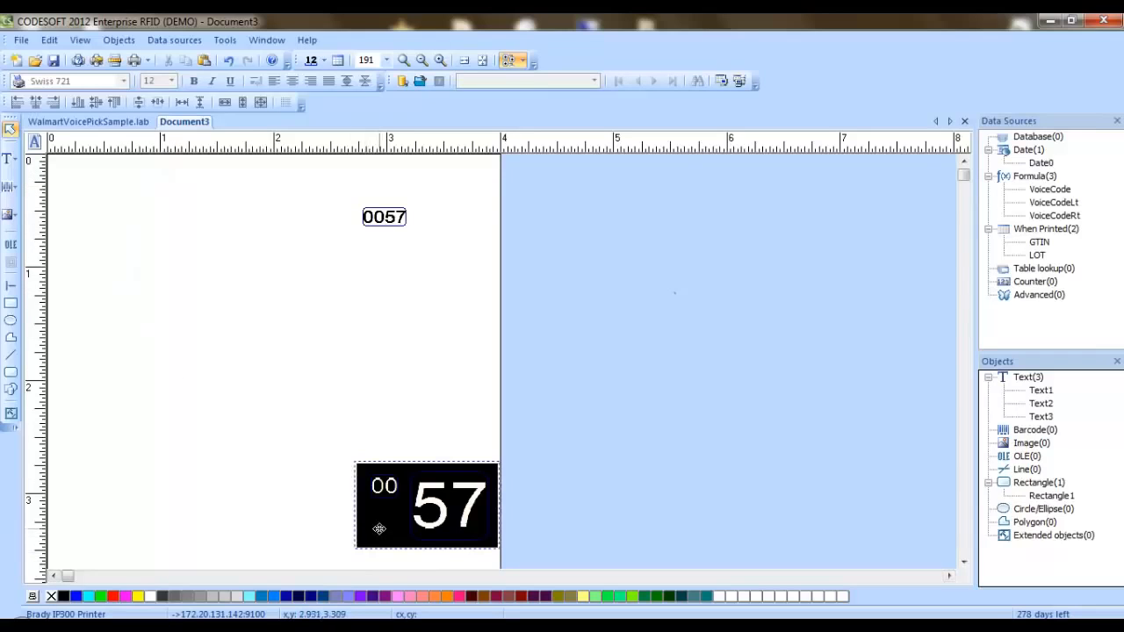
right_click(202, 325)
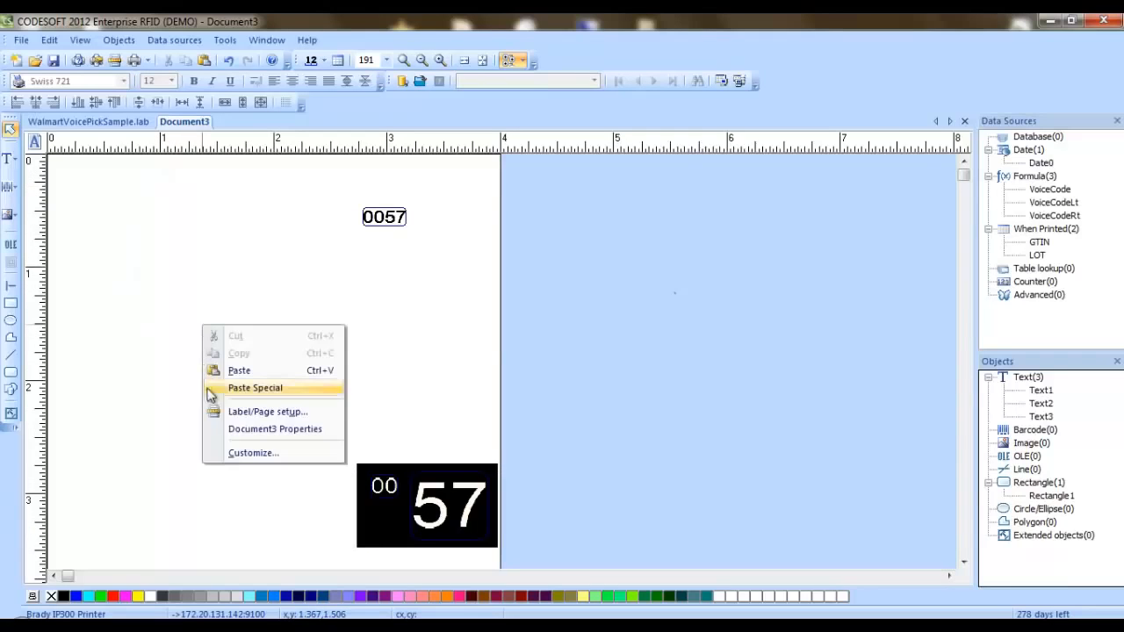
left_click(244, 427)
left_click(436, 351)
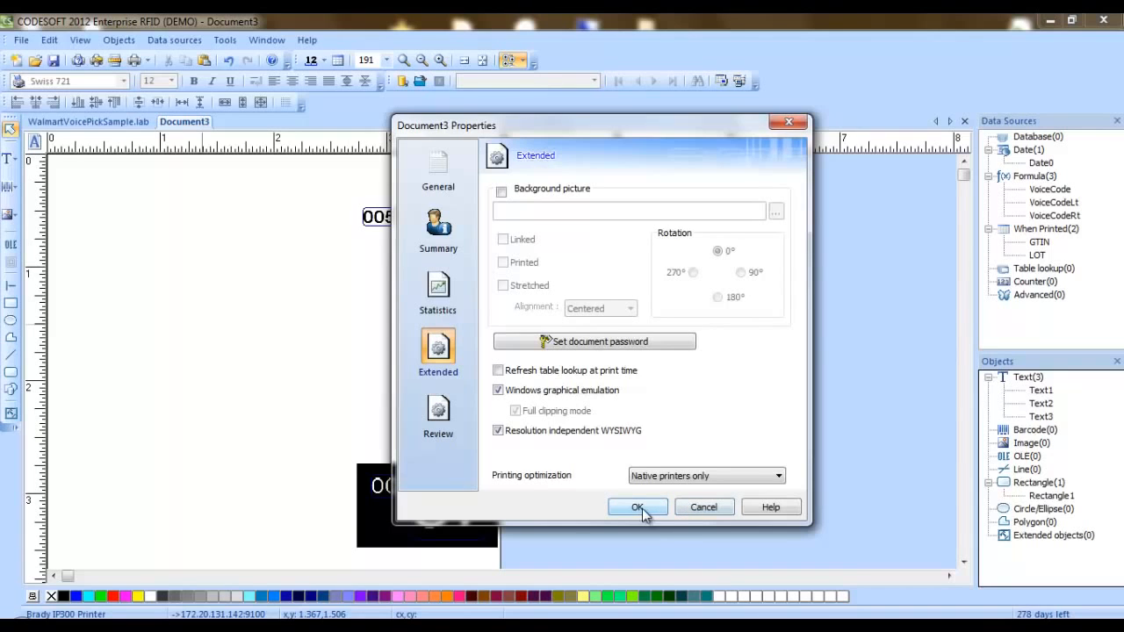
left_click(696, 513)
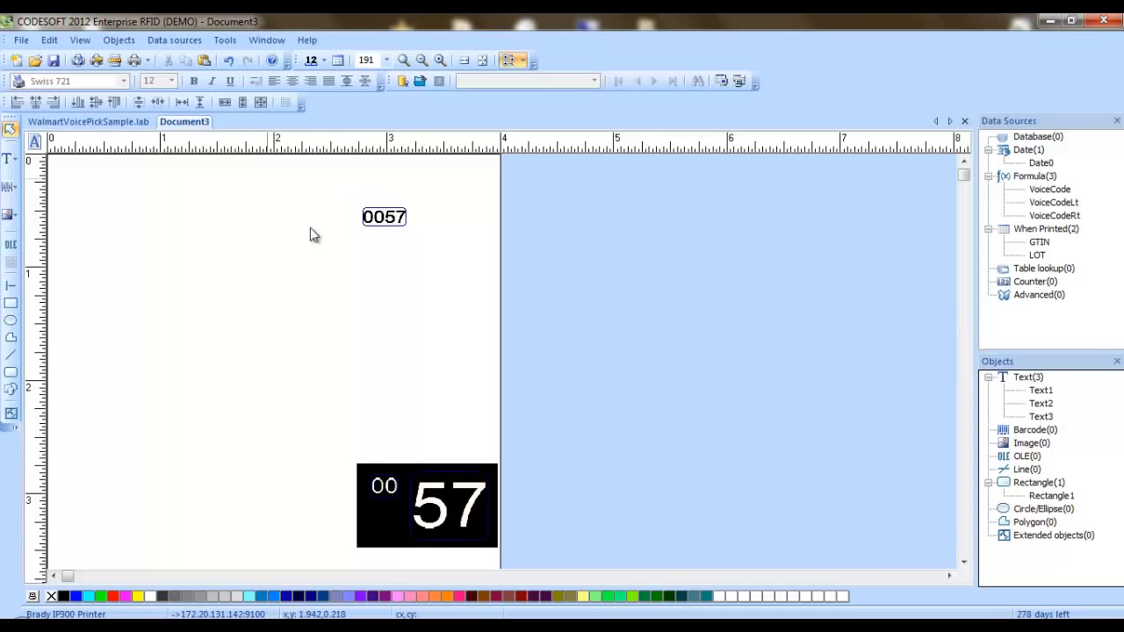
Delete the four-digit VoiceCode text from the upper part of the label.
left_click_drag(317, 200, 482, 269)
key("Delete")
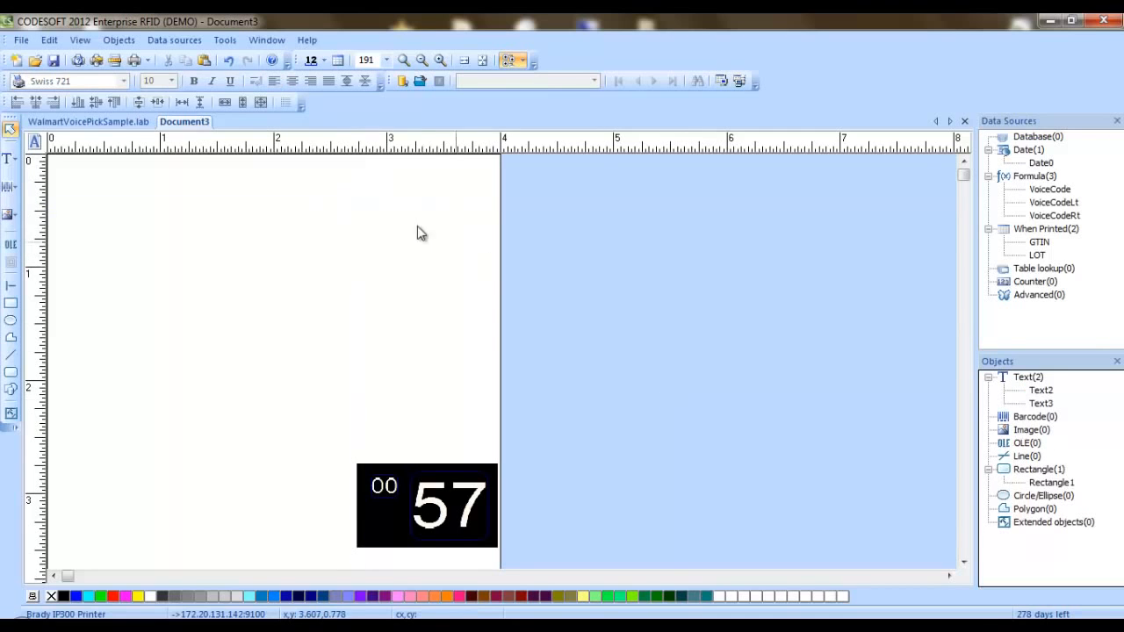
Examine the barcode in WalmartVoicePickSample and the barcode creation options for Document3, including the GS1 wizard.
left_click(80, 123)
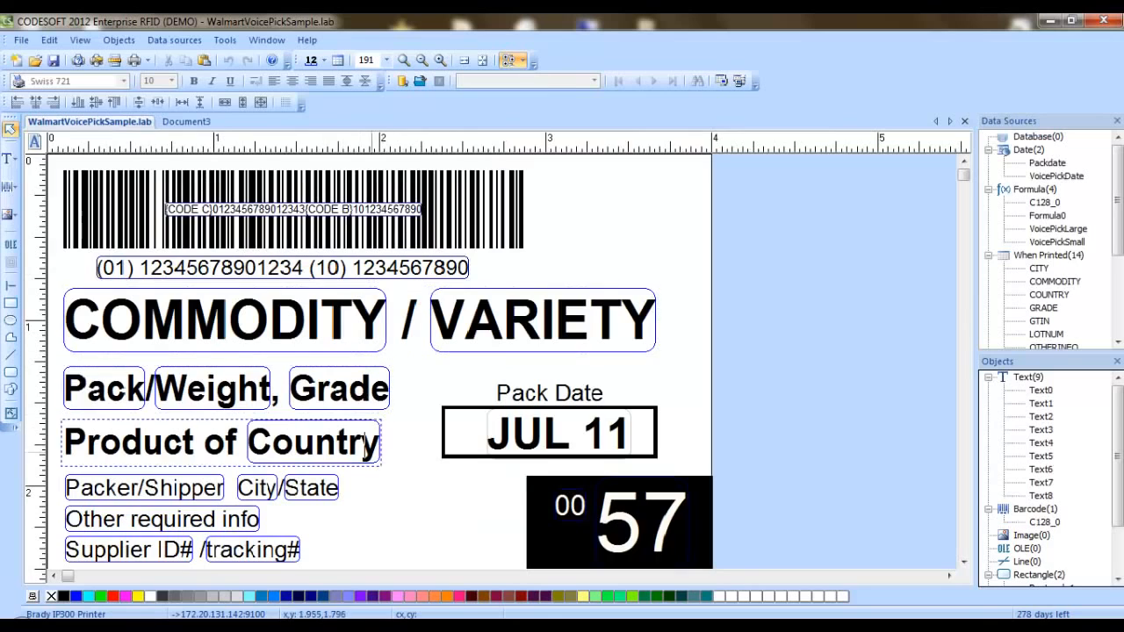
left_click(226, 190)
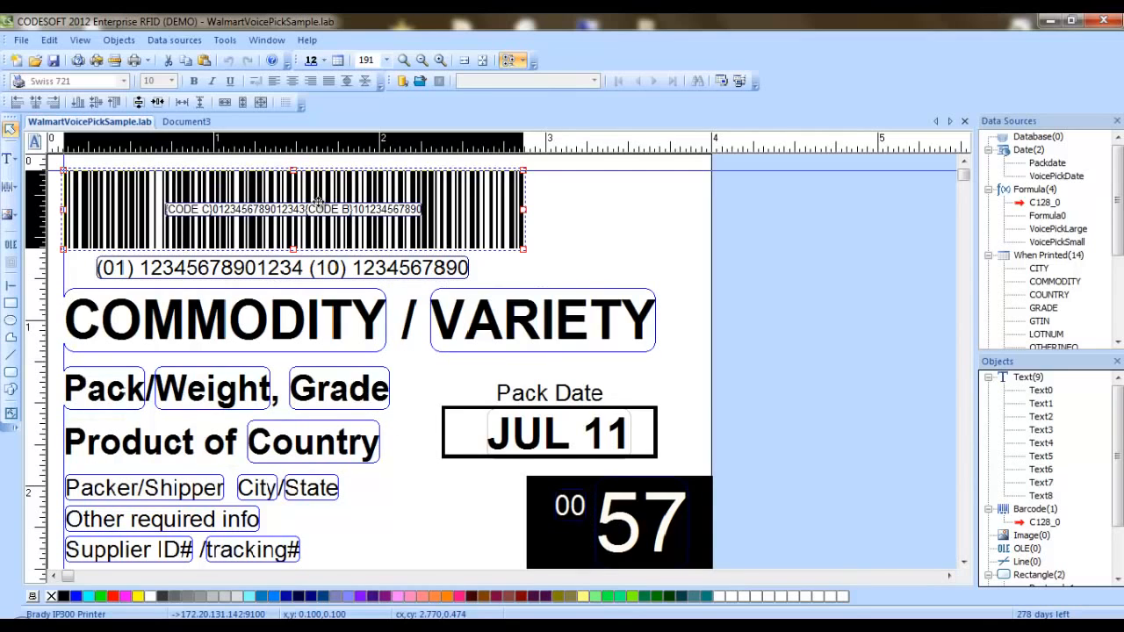
left_click(184, 123)
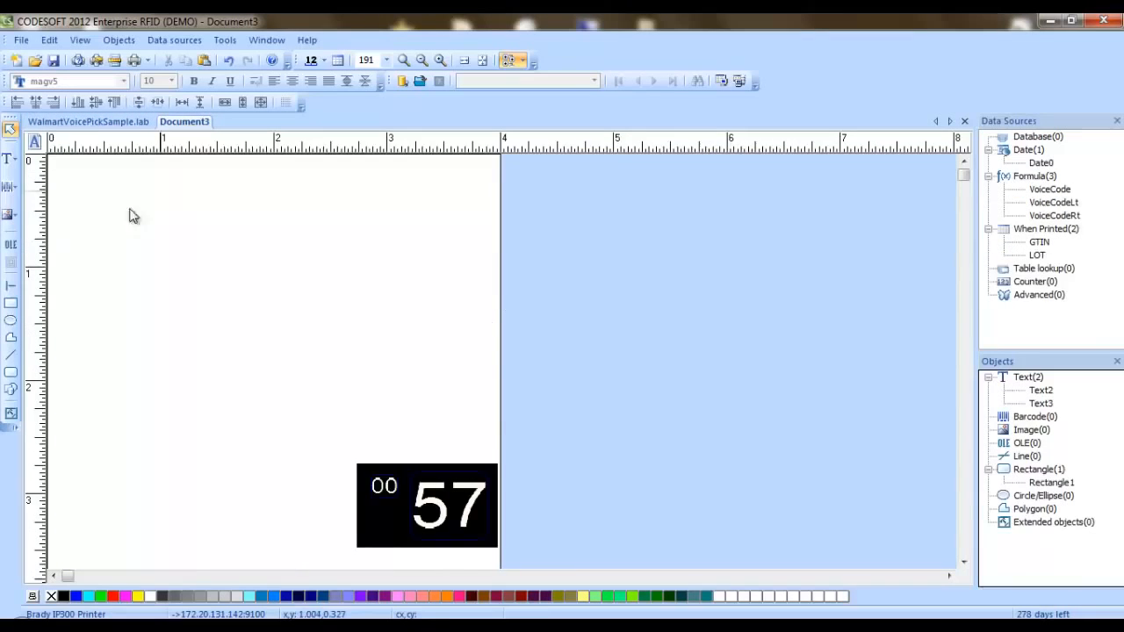
left_click(15, 191)
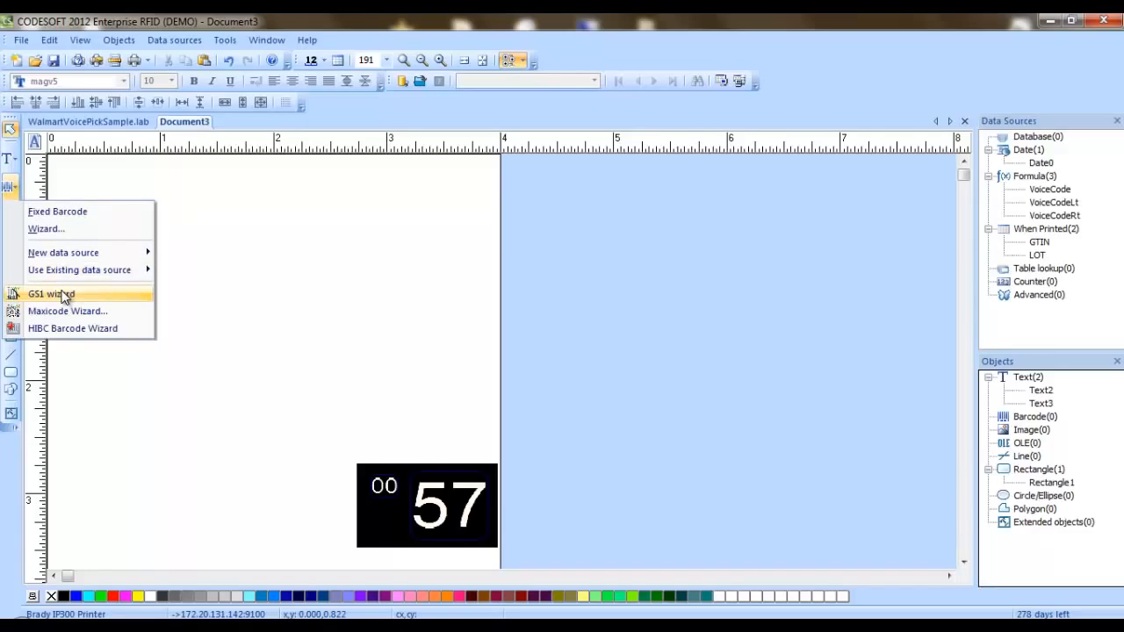
left_click(414, 261)
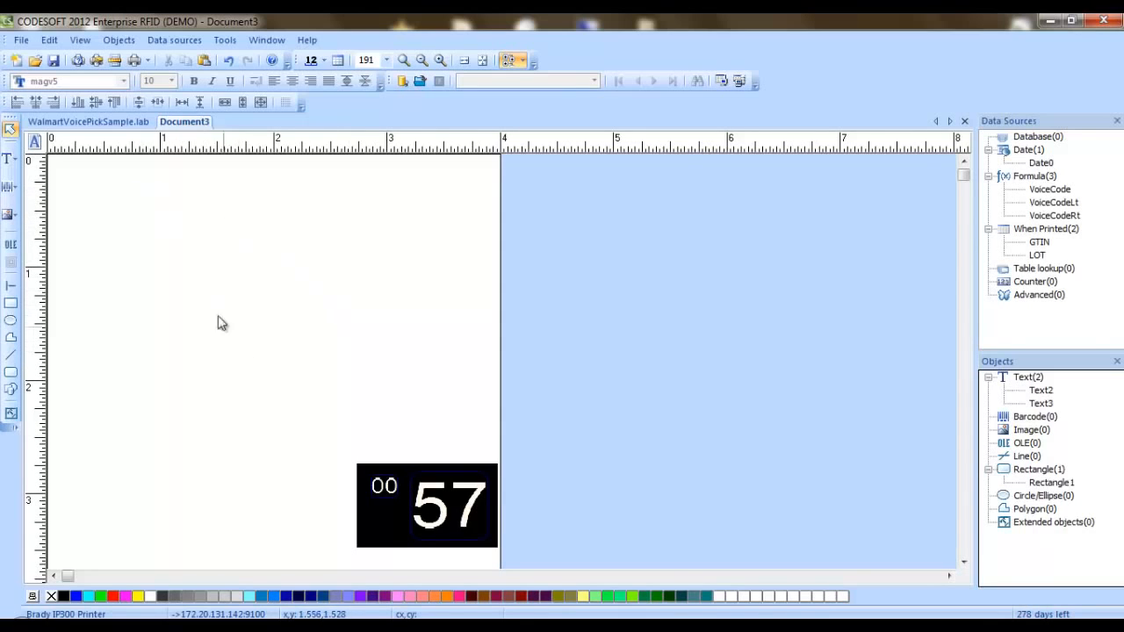
left_click(88, 122)
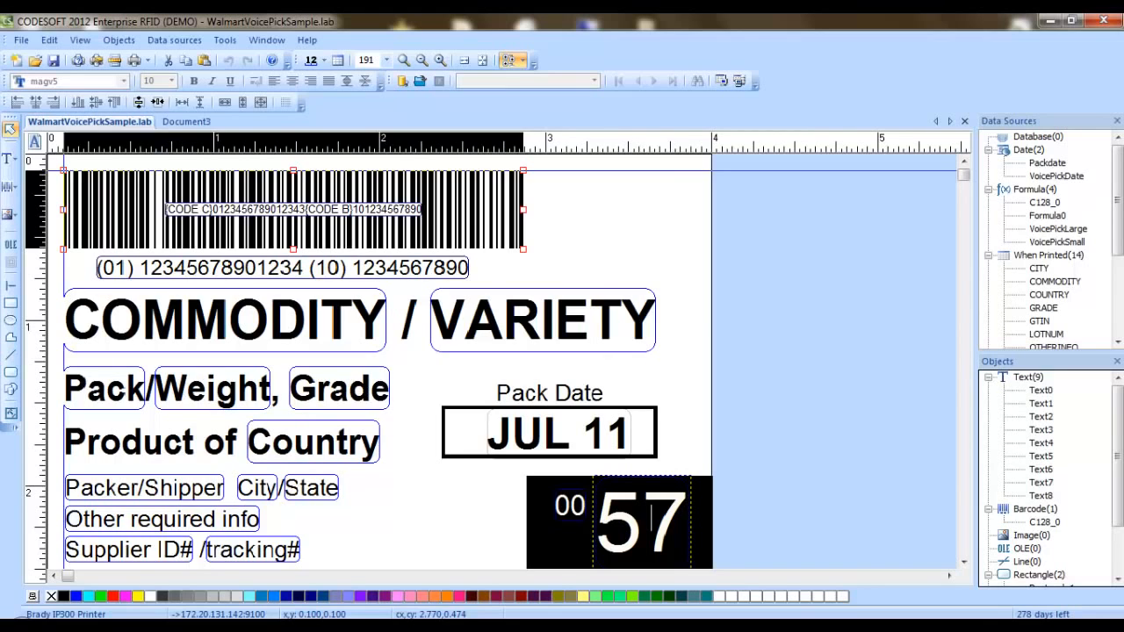
left_click(181, 122)
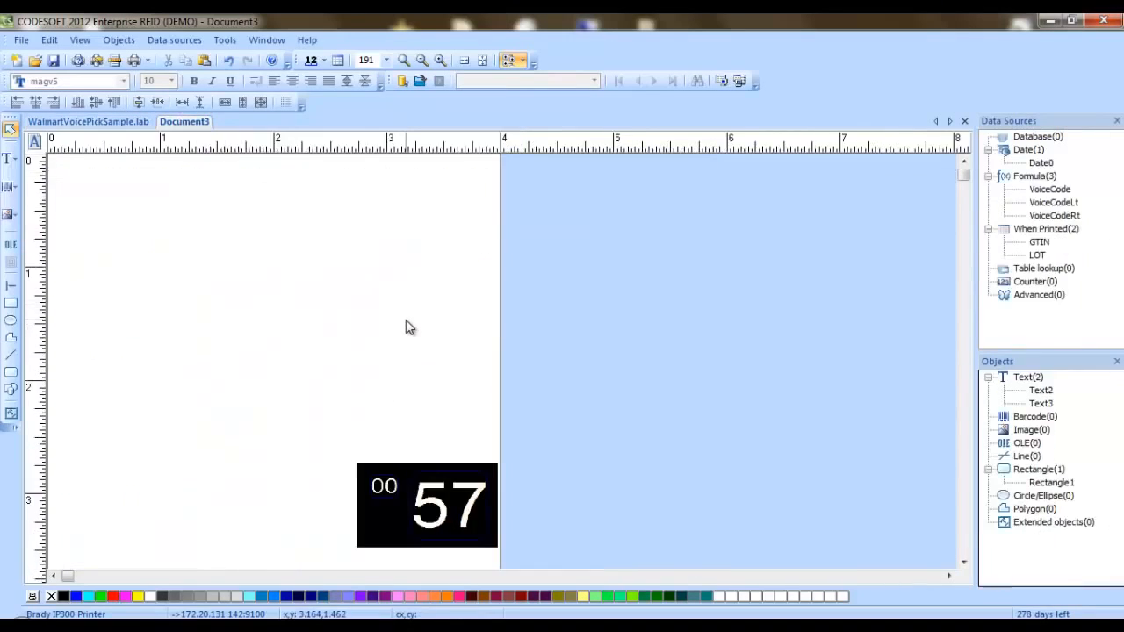